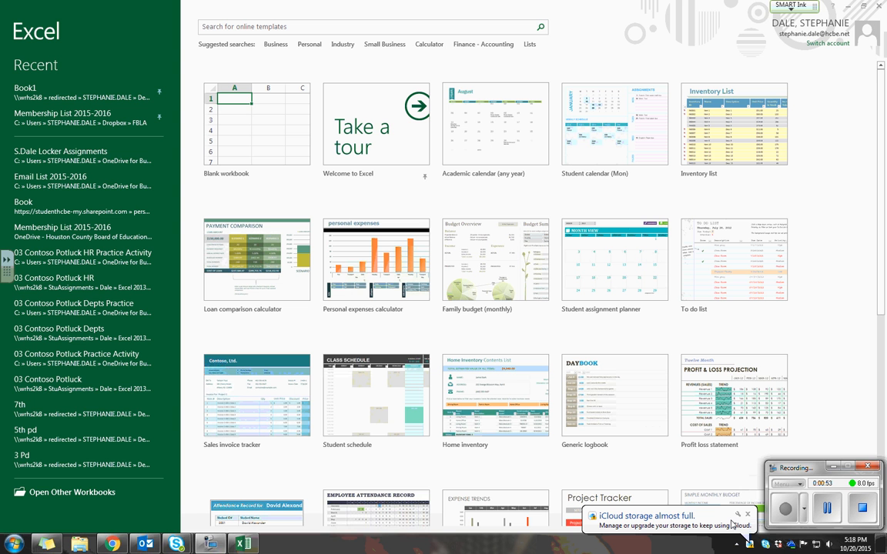
Step: Create a blank workbook and enter the title Warner Robins High School in cell A1
{"action": "left_click", "coordinate": [255, 146]}
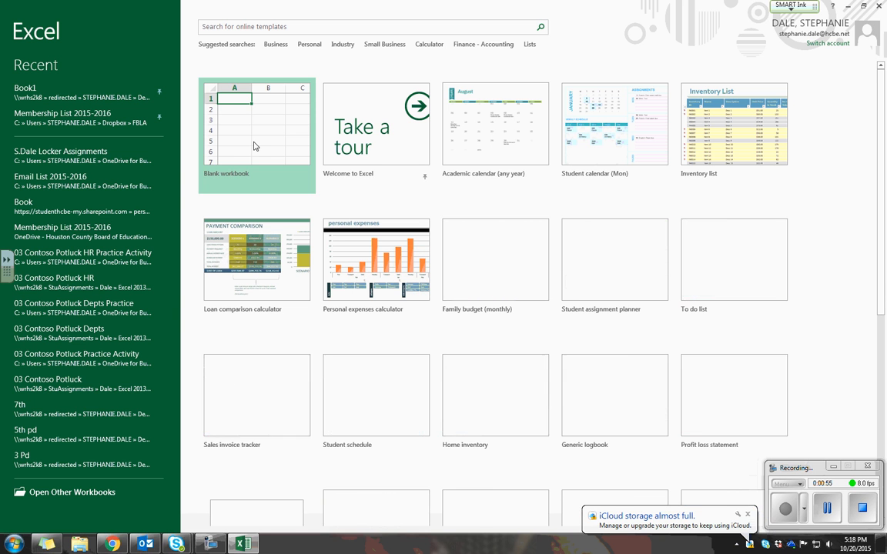
{"action": "left_click", "coordinate": [255, 146]}
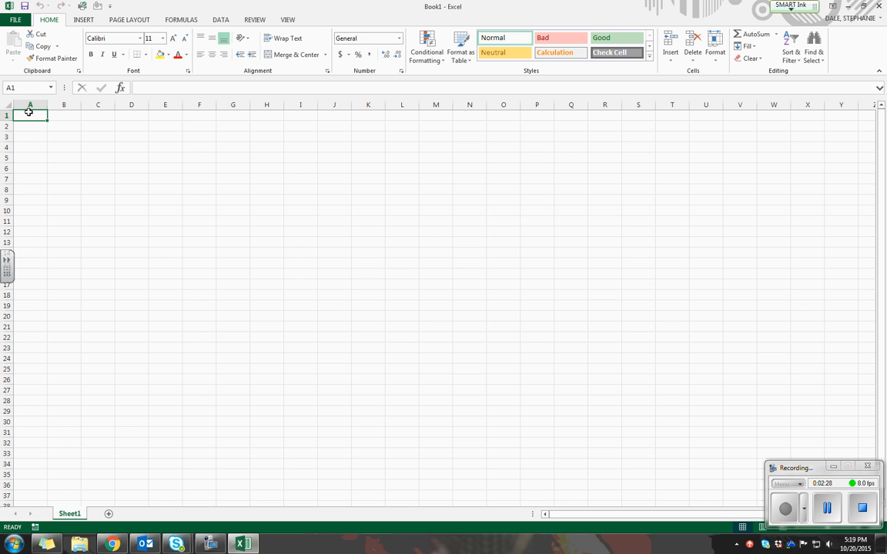
{"action": "type", "text": "Warne"}
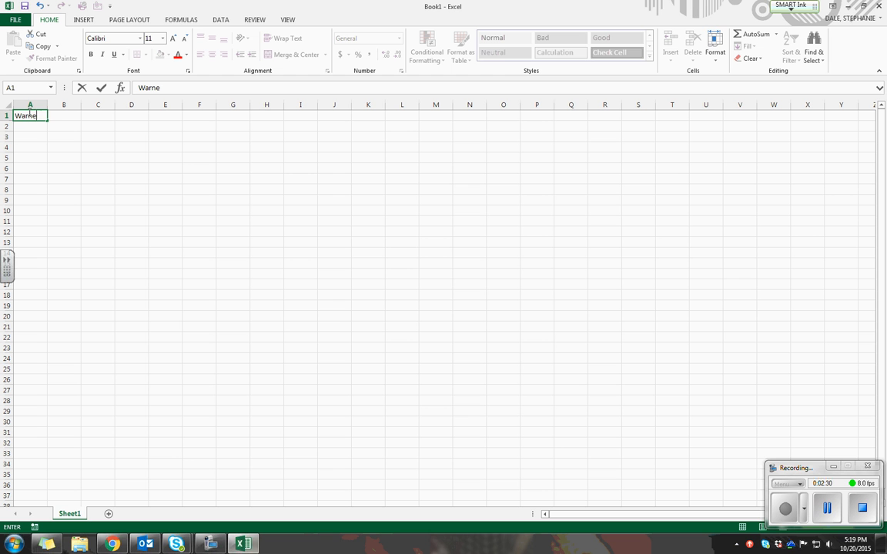
{"action": "type", "text": "r Robins High School"}
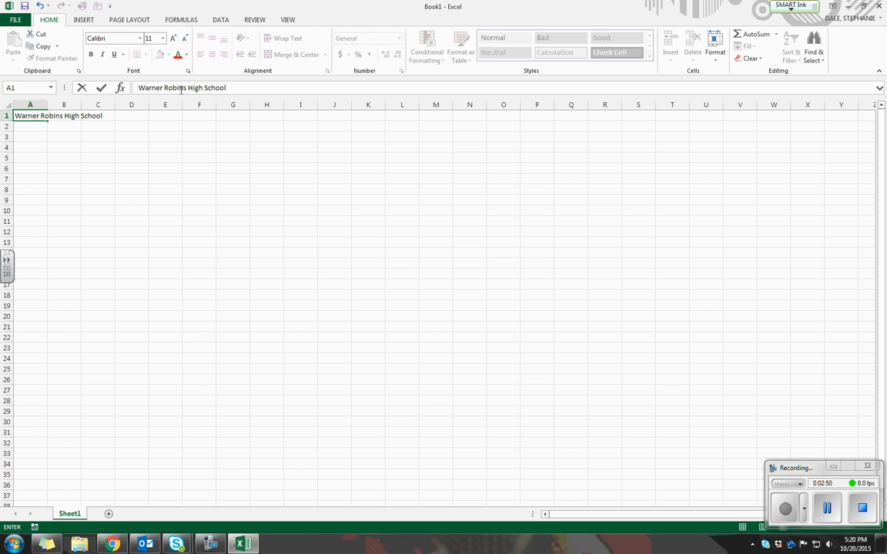
{"action": "key", "text": "Return"}
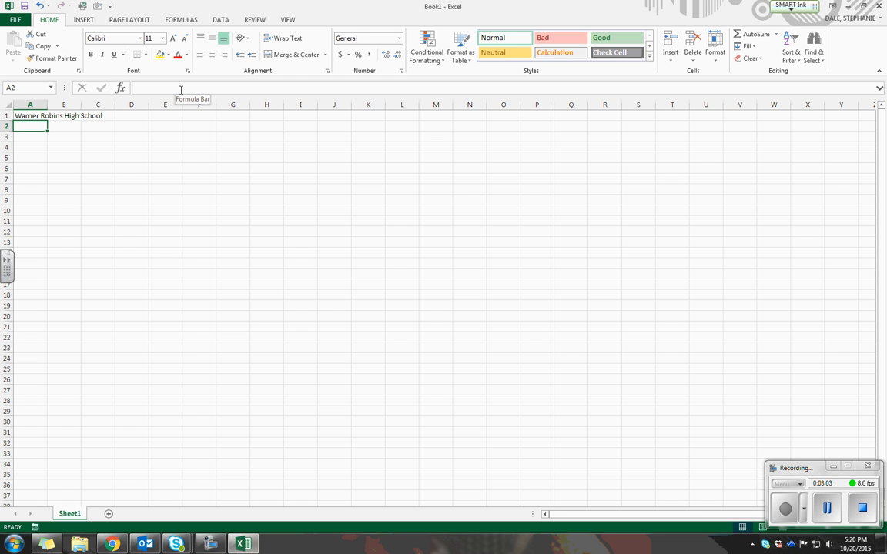
Step: Enter the school's street address in cell A2 and its city, state and ZIP code in cell A3
{"action": "type", "text": "401 Sout"}
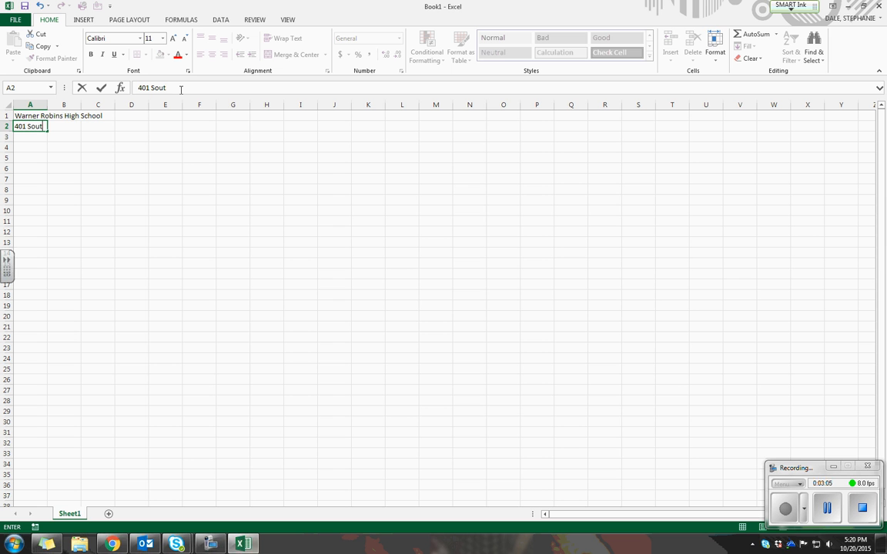
{"action": "type", "text": "h Davis Drive"}
{"action": "key", "text": "Return"}
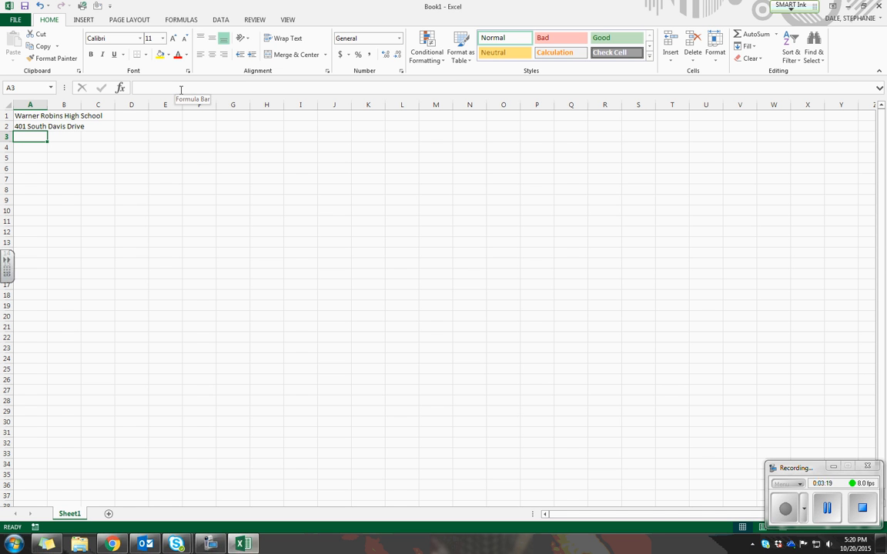
{"action": "type", "text": "Warner Robins,"}
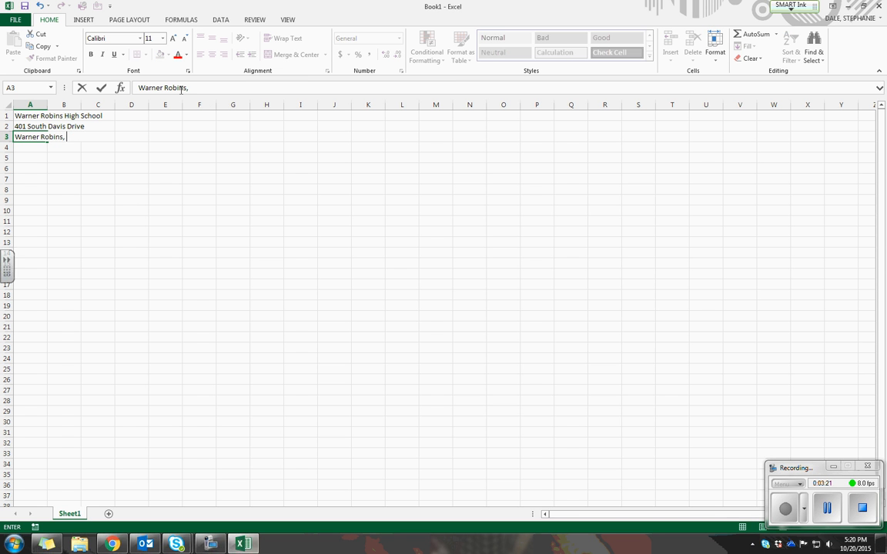
{"action": "type", "text": " GA 31088"}
{"action": "key", "text": "Return"}
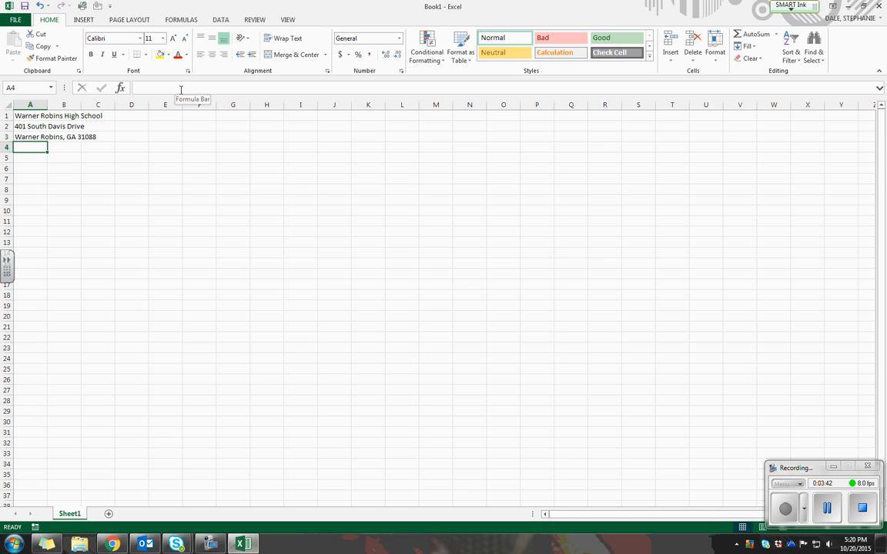
Step: Create a second blank workbook while keeping the school address workbook open
{"action": "left_click", "coordinate": [15, 19]}
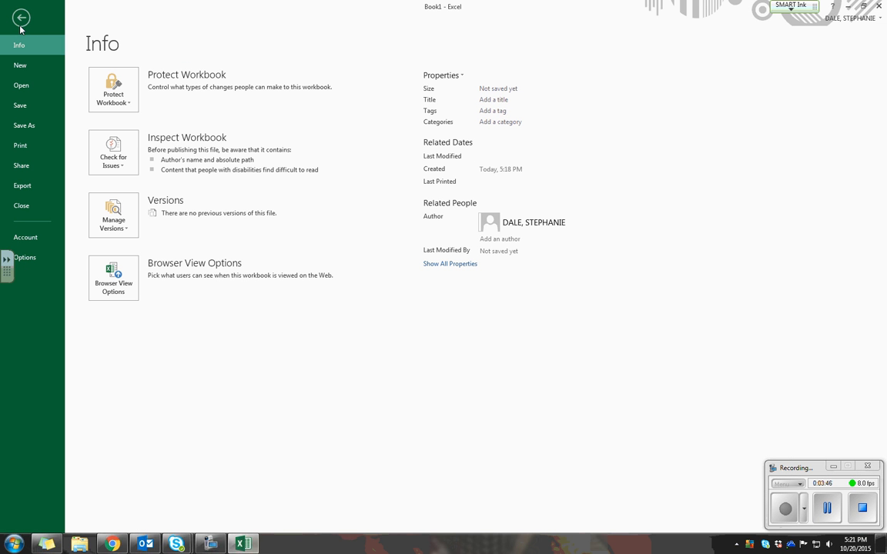
{"action": "left_click", "coordinate": [30, 70]}
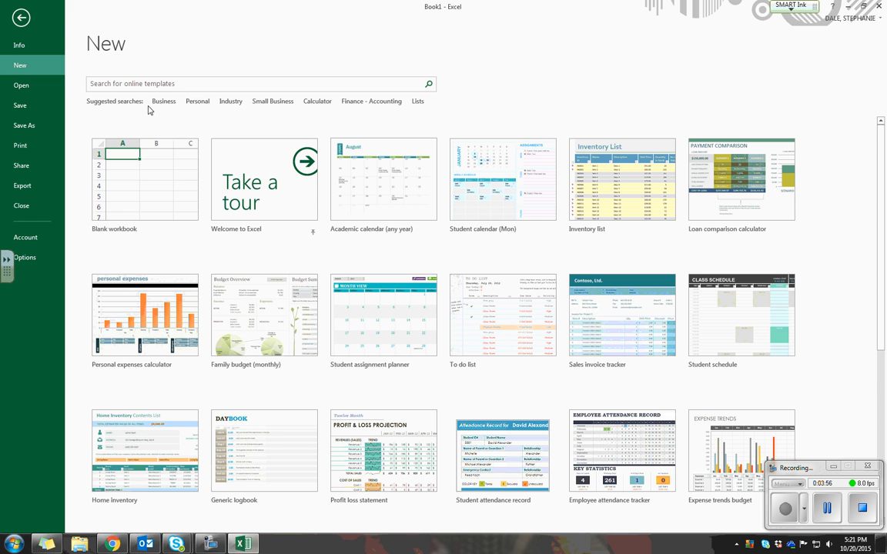
{"action": "left_click", "coordinate": [158, 177]}
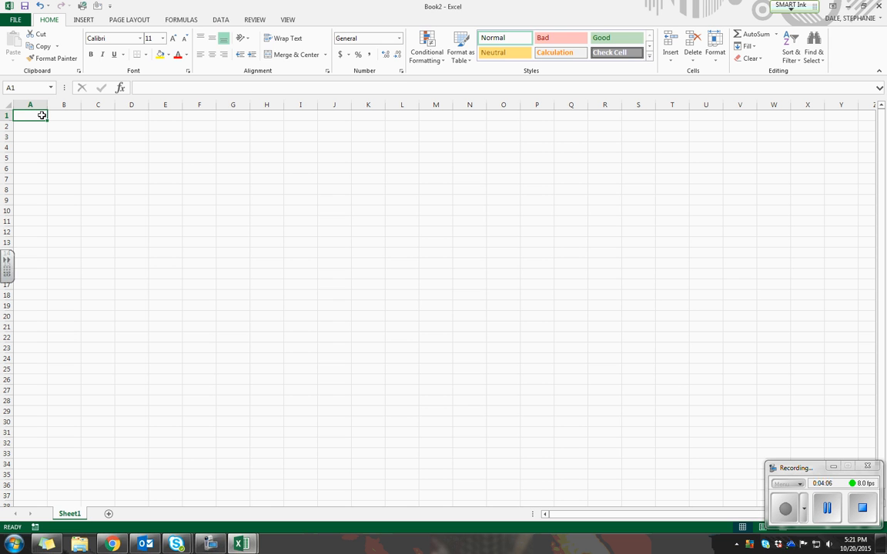
Step: Enter Phone Call in cell A1 and Type Register for FBLA FLC in cell A2 of the new workbook
{"action": "type", "text": "Phone Call"}
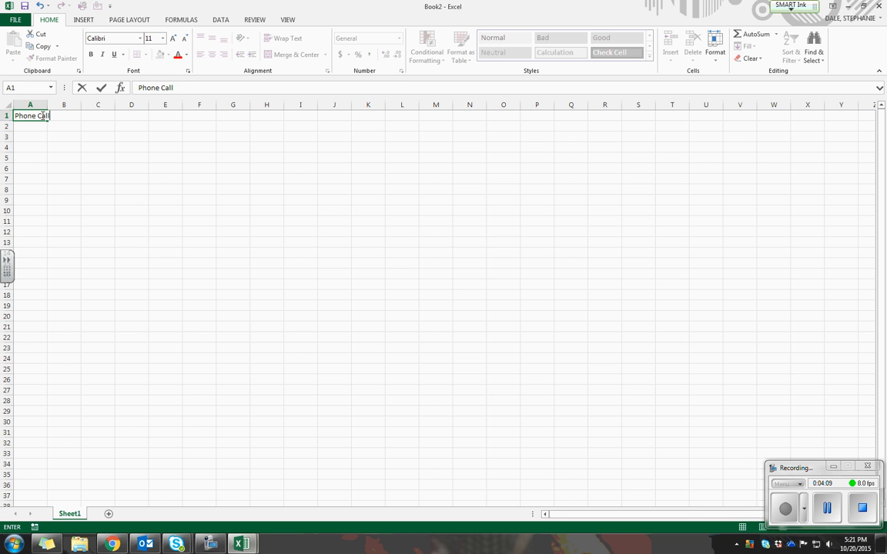
{"action": "key", "text": "Return"}
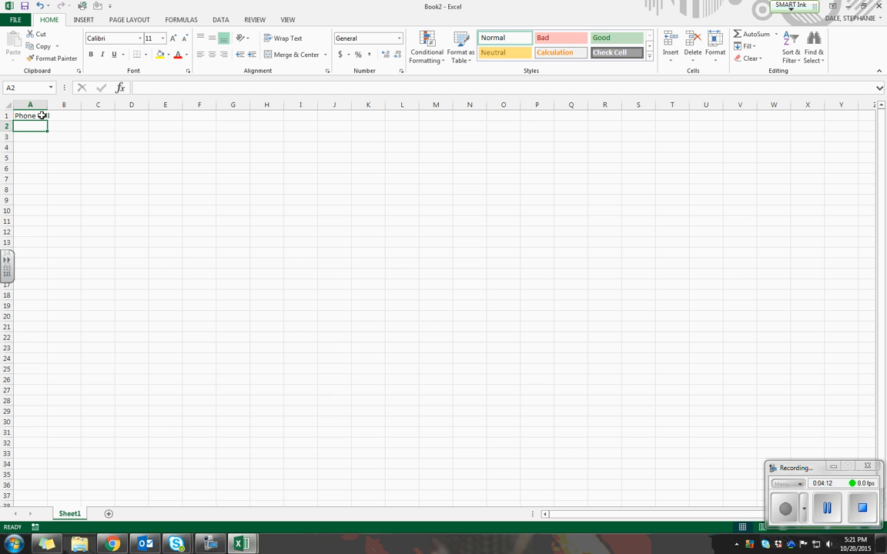
{"action": "type", "text": "Type"}
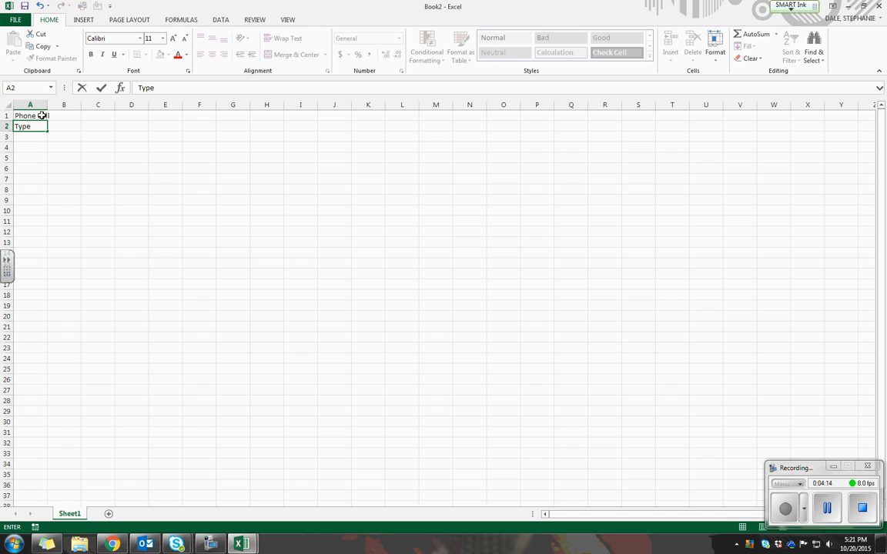
{"action": "type", "text": " Register for FBLA F"}
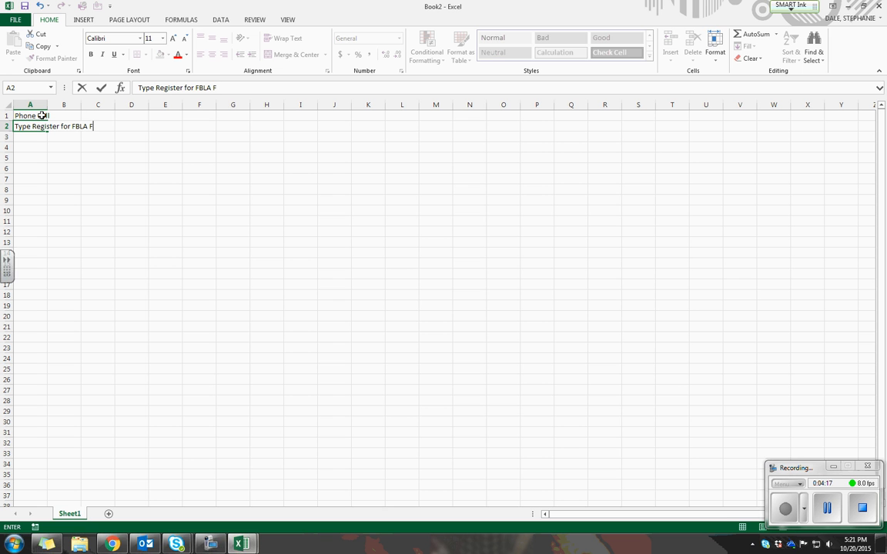
{"action": "type", "text": "LC"}
{"action": "key", "text": "Return"}
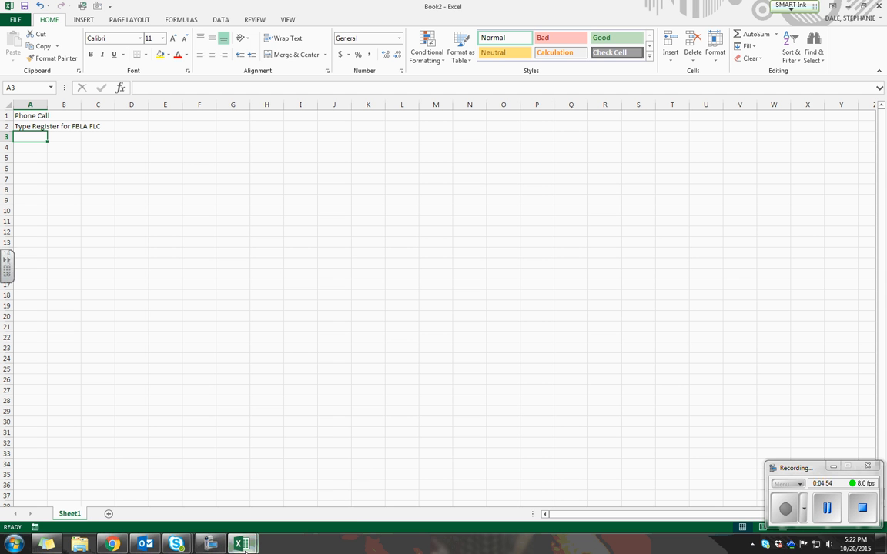
Step: Preview the open workbooks and switch back to Book1 with the school address
{"action": "mouse_move", "coordinate": [244, 548]}
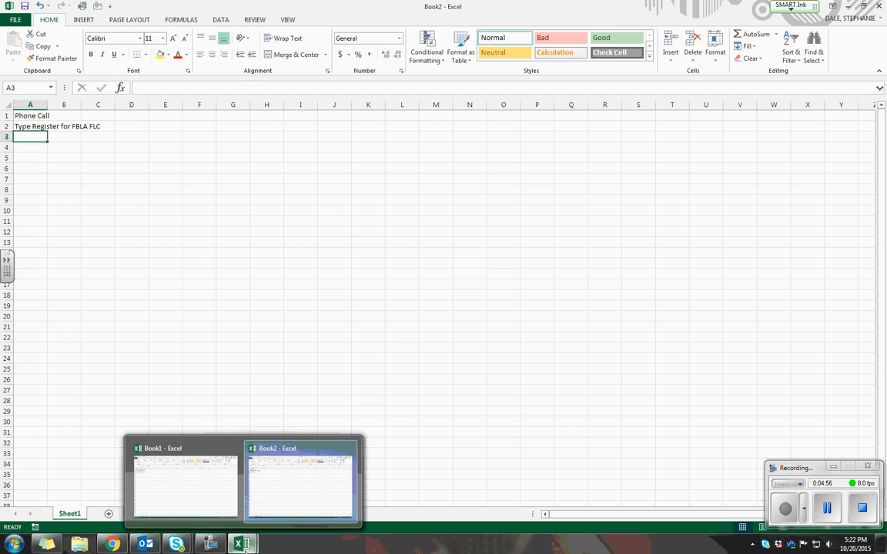
{"action": "mouse_move", "coordinate": [176, 498]}
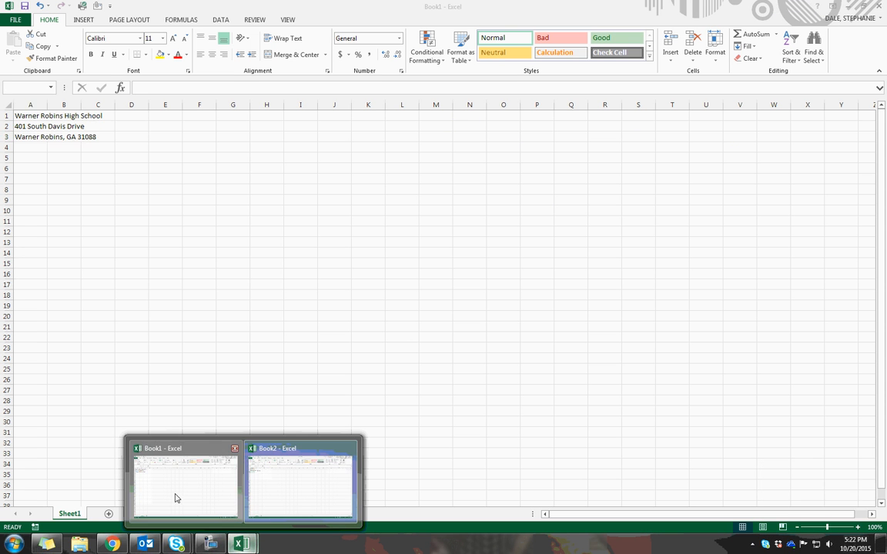
{"action": "mouse_move", "coordinate": [261, 493]}
{"action": "left_click", "coordinate": [170, 469]}
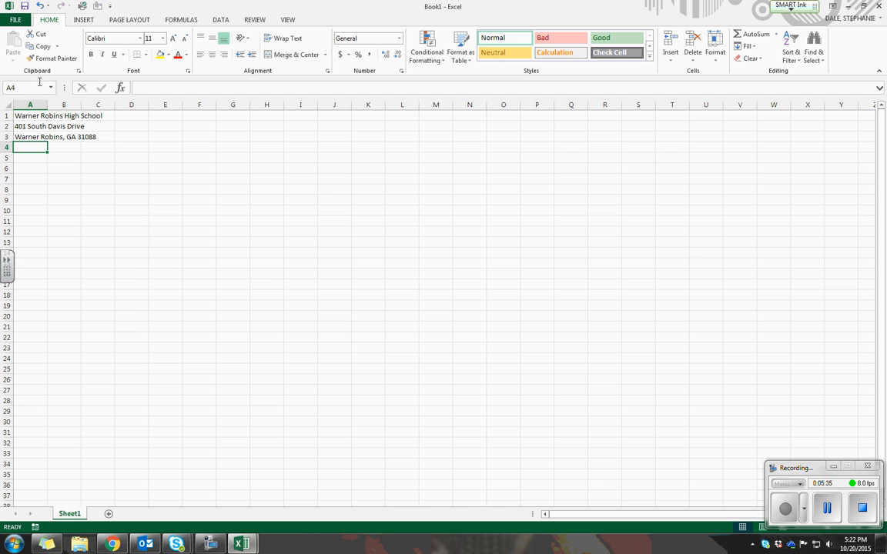
Step: Start saving Book1 under OneDrive - Houston County Board of Education and open the My Practice Files folder as its location
{"action": "left_click", "coordinate": [15, 20]}
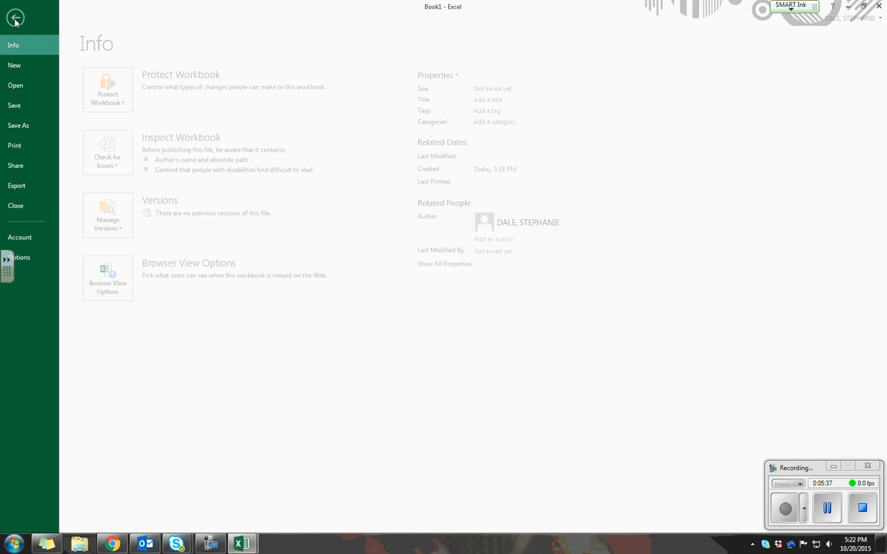
{"action": "left_click", "coordinate": [31, 125]}
{"action": "left_click", "coordinate": [140, 123]}
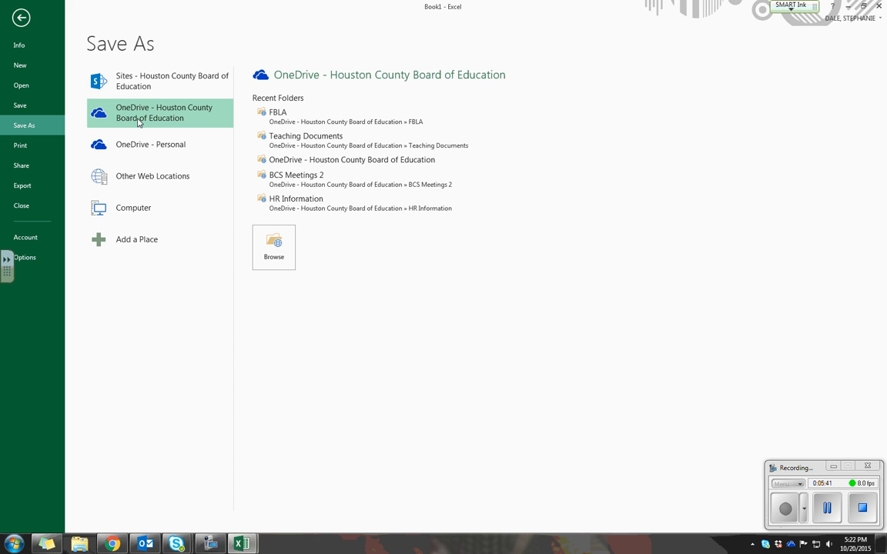
{"action": "left_click", "coordinate": [272, 247]}
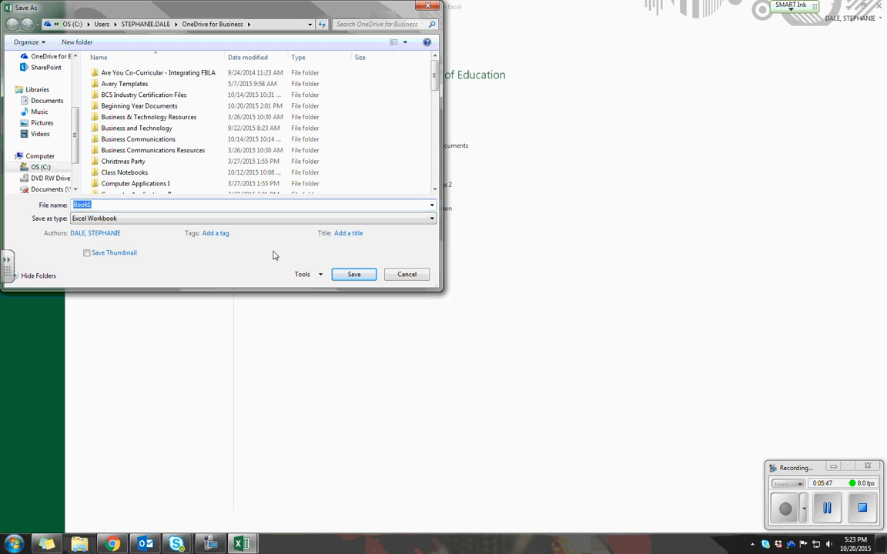
{"action": "left_click_drag", "start_coordinate": [435, 81], "coordinate": [435, 168]}
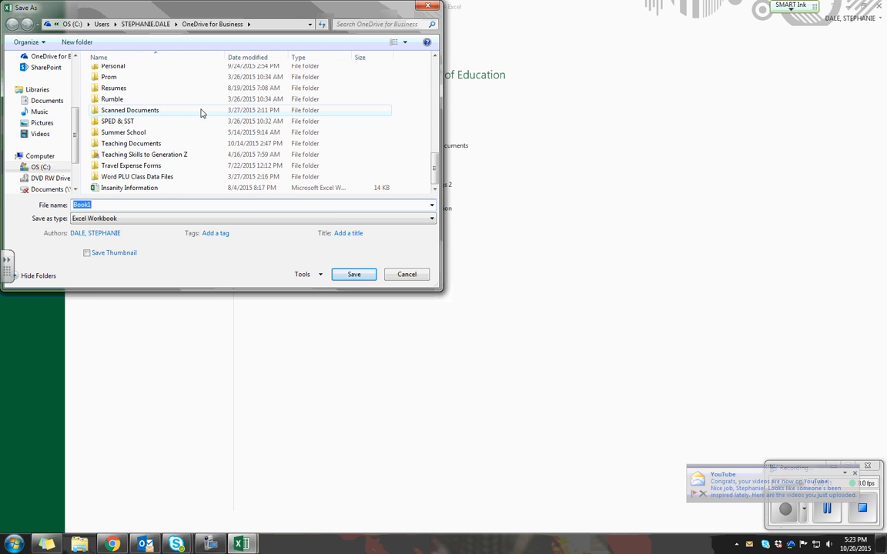
{"action": "left_click", "coordinate": [435, 133]}
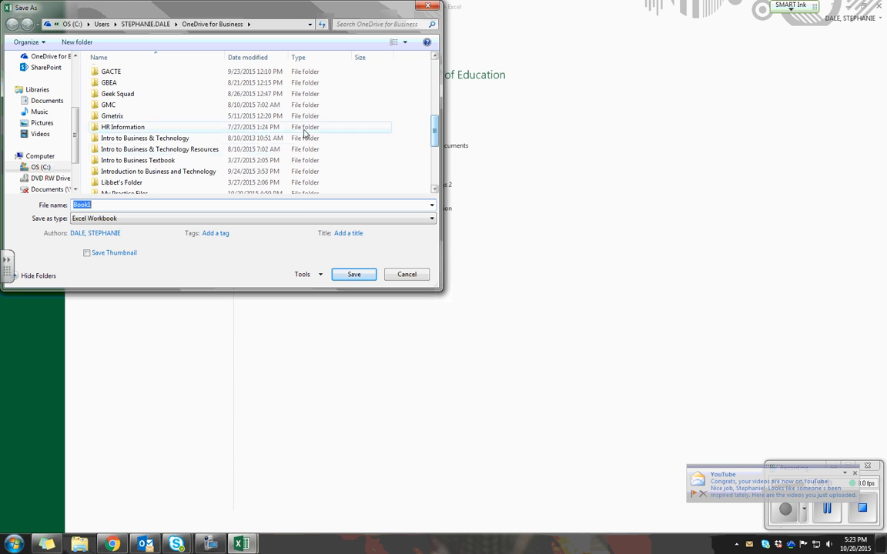
{"action": "left_click", "coordinate": [302, 191]}
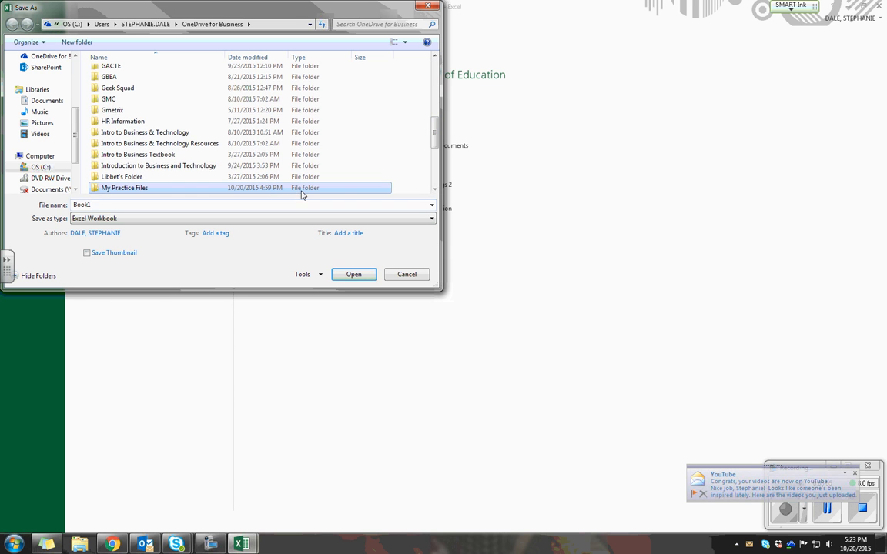
{"action": "left_click", "coordinate": [375, 274]}
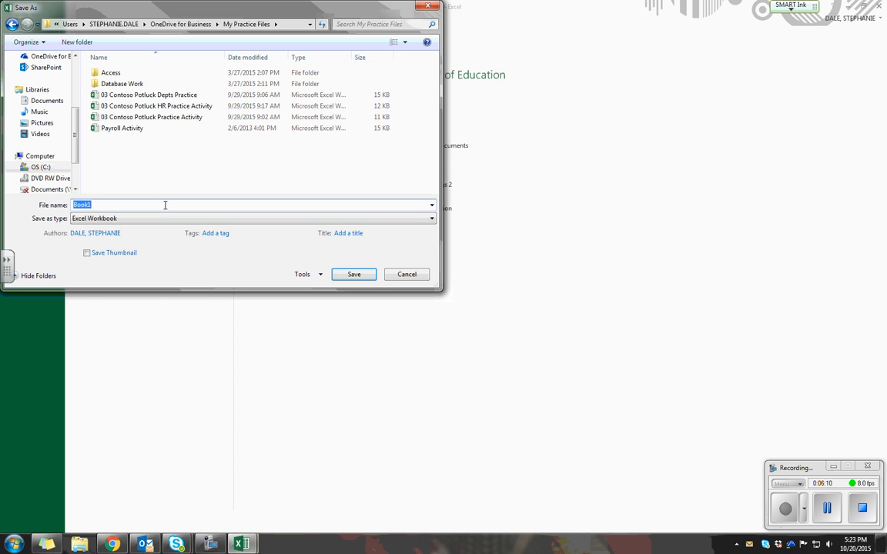
Step: Save the workbook with the file name Warner Robins High School and close it
{"action": "type", "text": "Warner"}
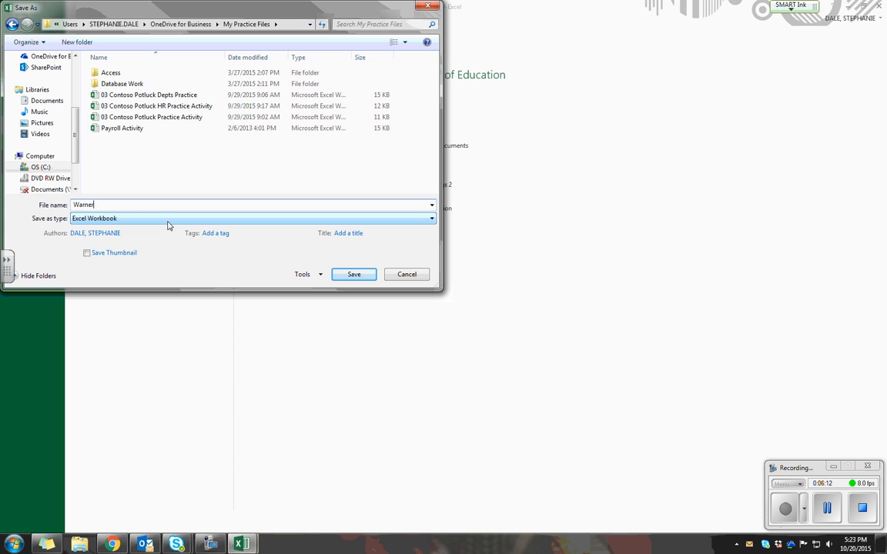
{"action": "type", "text": " Robins High School"}
{"action": "key", "text": "Return"}
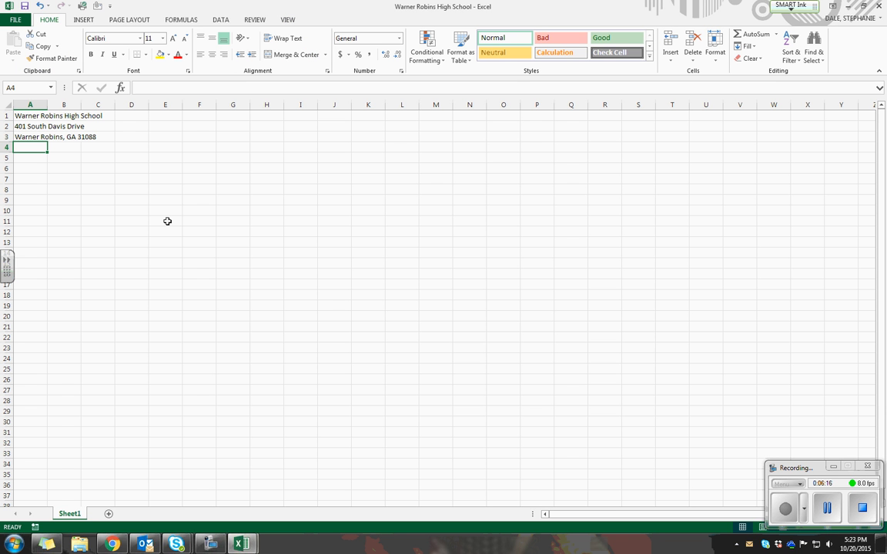
{"action": "left_click", "coordinate": [11, 23]}
{"action": "left_click", "coordinate": [34, 202]}
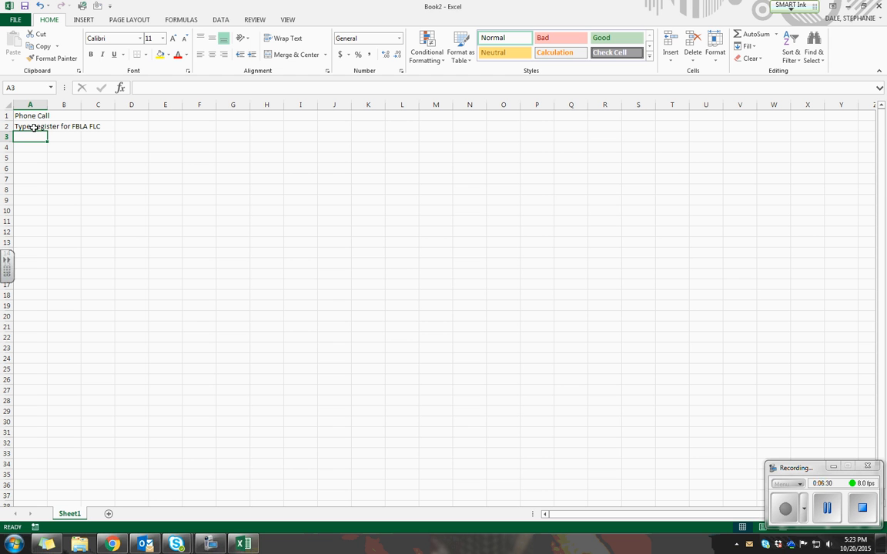
{"action": "left_click", "coordinate": [829, 509]}
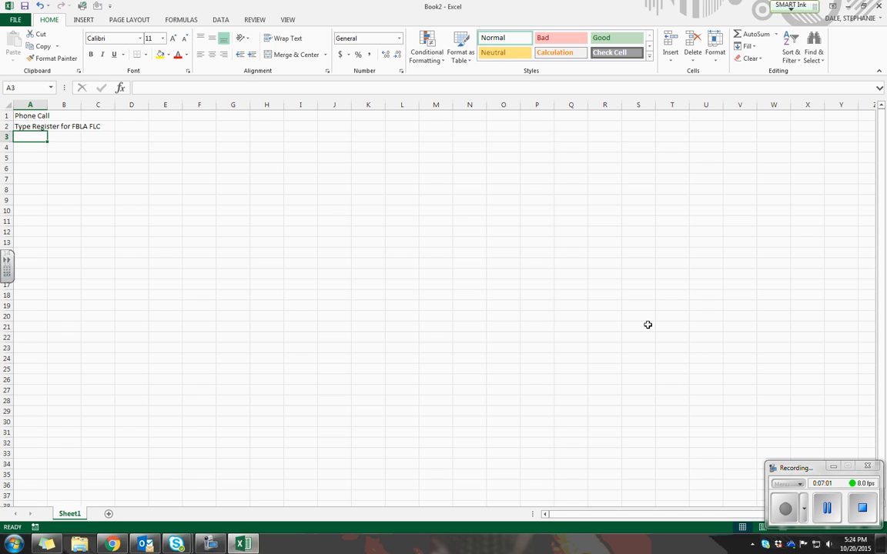
Step: Start saving Book2 under OneDrive - Houston County Board of Education and open the My Practice Files folder as its location
{"action": "left_click", "coordinate": [14, 19]}
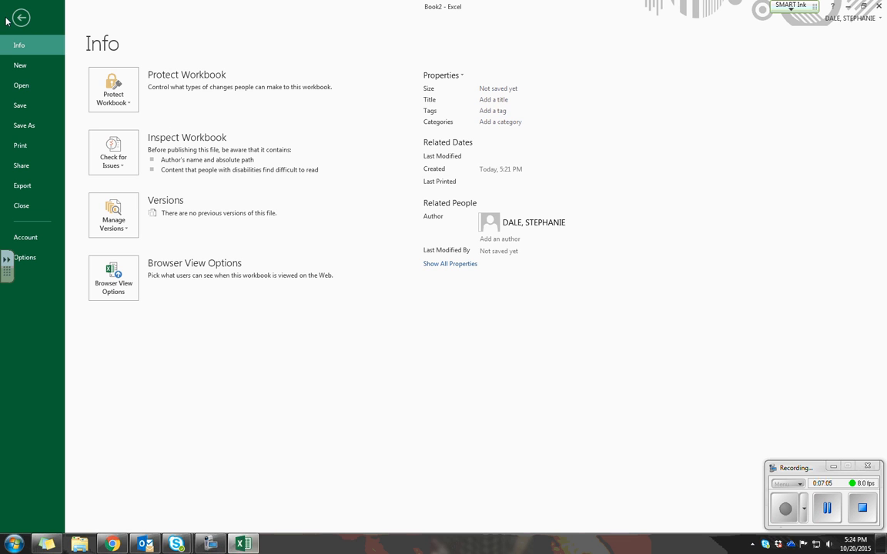
{"action": "left_click", "coordinate": [35, 127]}
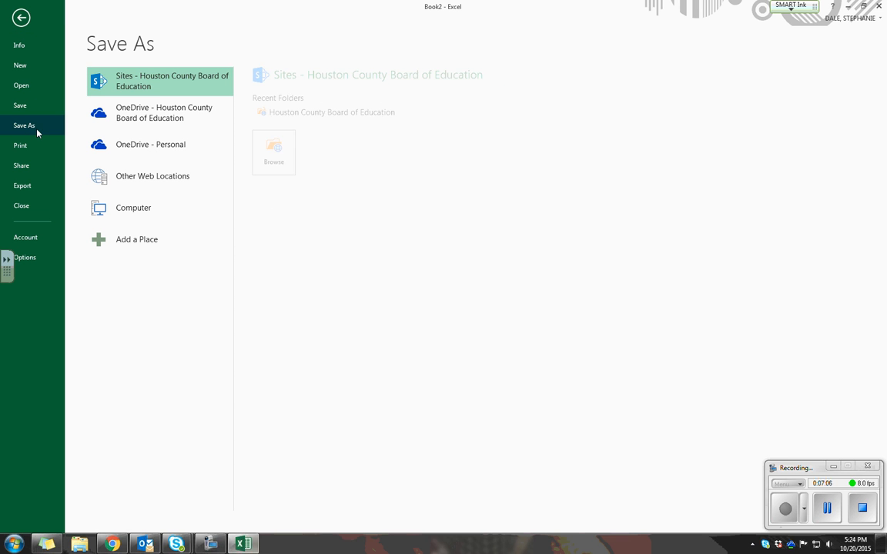
{"action": "left_click", "coordinate": [170, 116]}
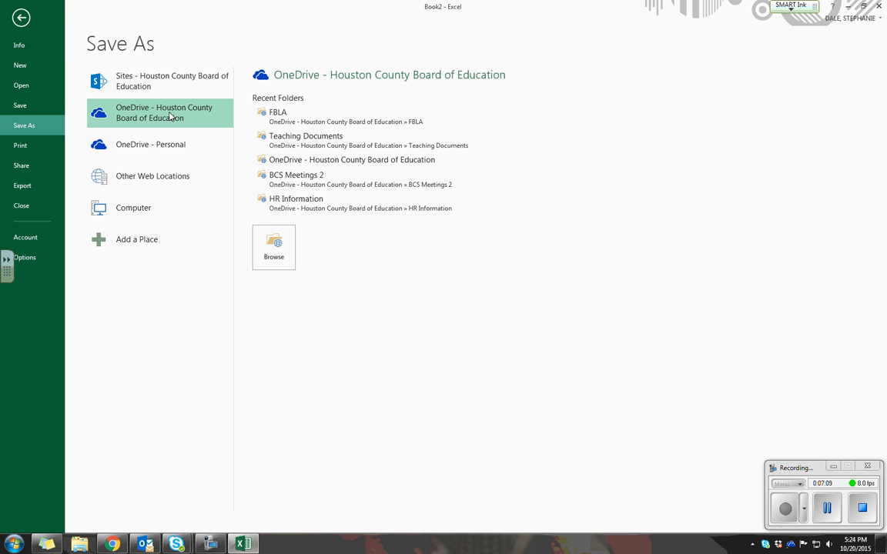
{"action": "left_click", "coordinate": [281, 246]}
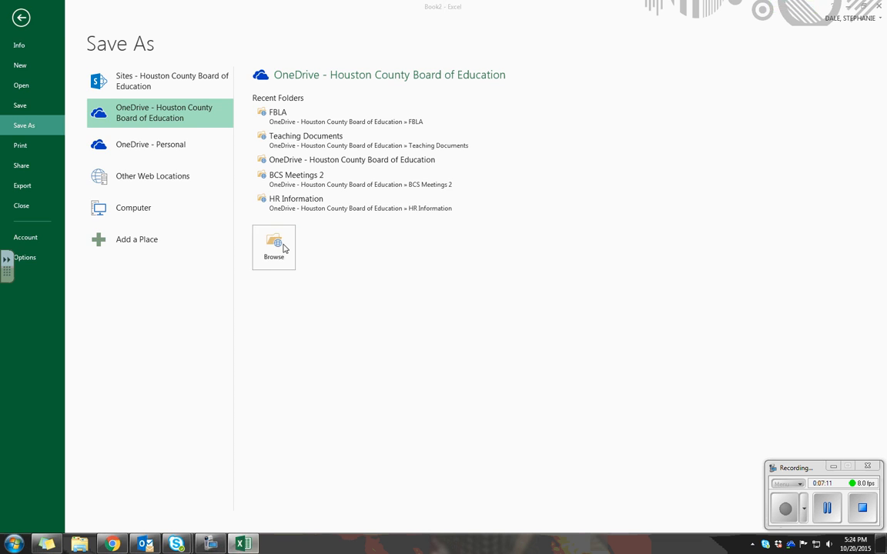
{"action": "left_click_drag", "start_coordinate": [434, 73], "coordinate": [434, 150]}
{"action": "left_click", "coordinate": [147, 105]}
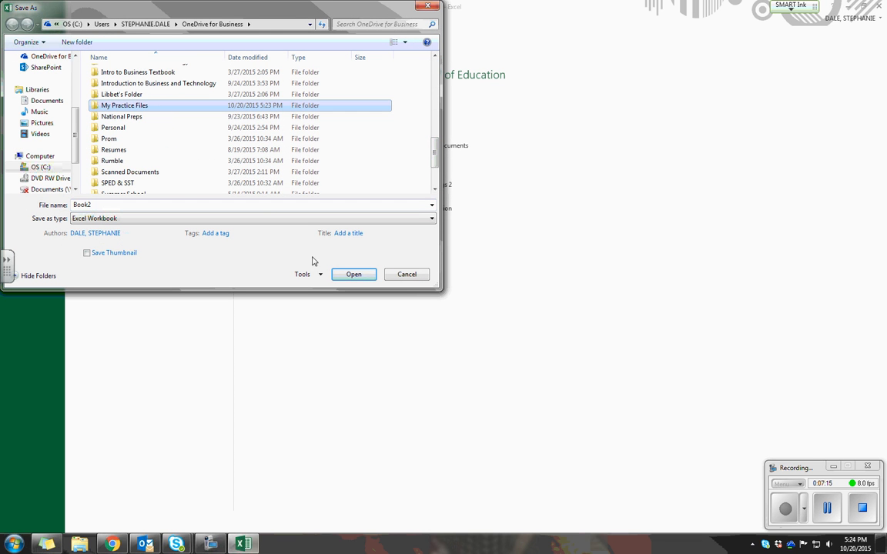
{"action": "left_click", "coordinate": [350, 271]}
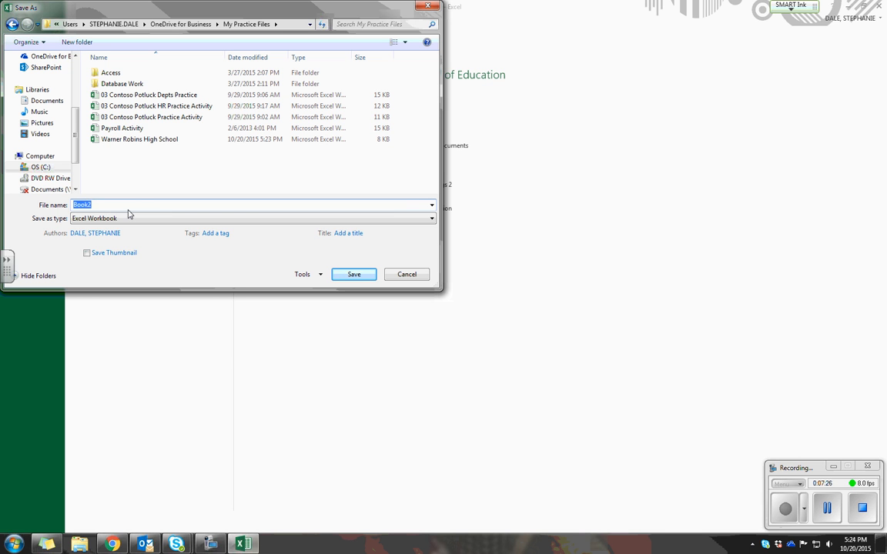
Step: Save the workbook with the file name To-Do List in the Excel 97-2003 Workbook format
{"action": "type", "text": "To-Do List"}
{"action": "left_click", "coordinate": [117, 219]}
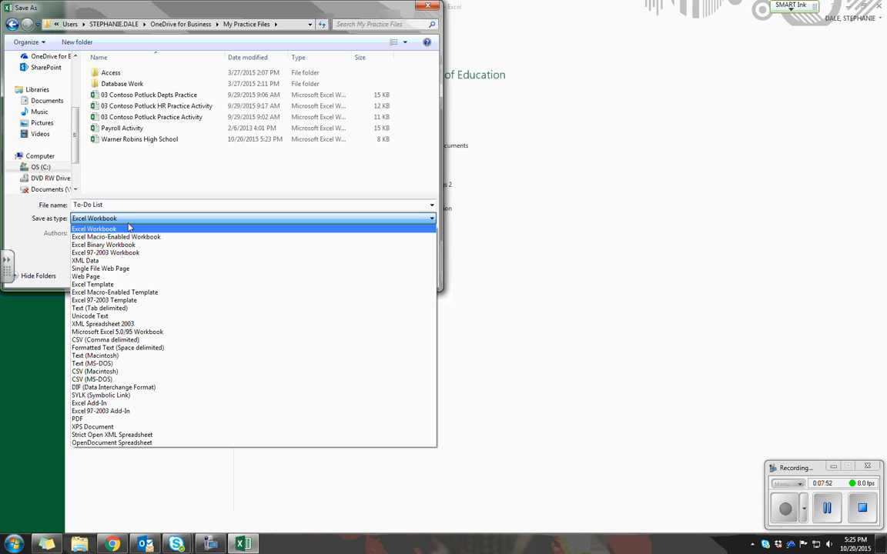
{"action": "left_click", "coordinate": [175, 254]}
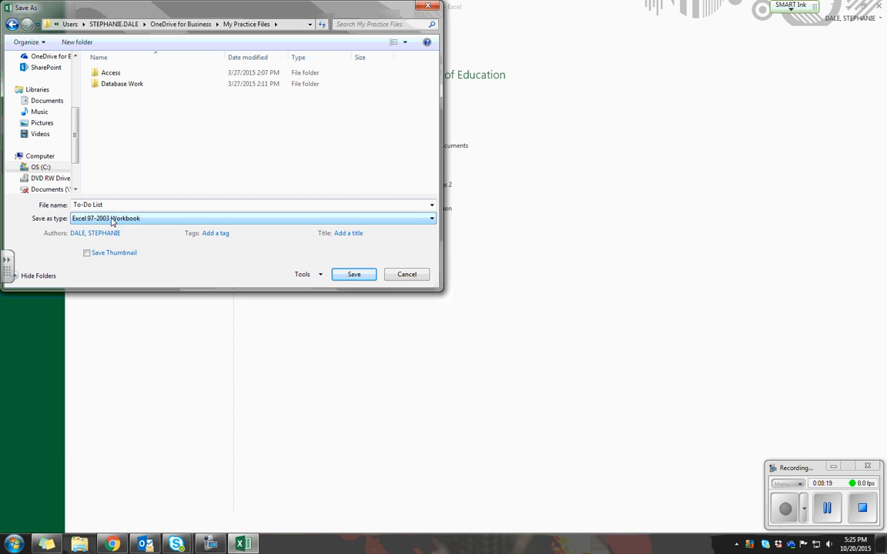
{"action": "left_click", "coordinate": [354, 274]}
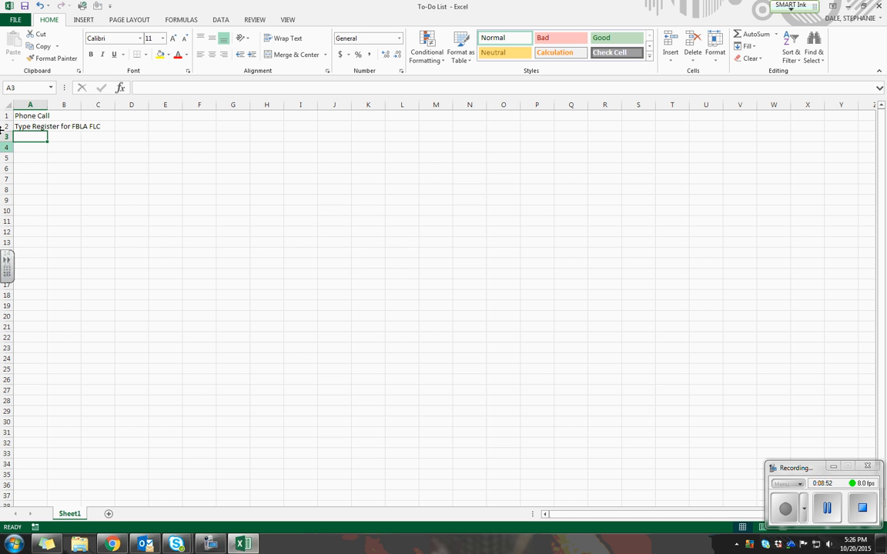
Step: Start saving another copy of To-Do List under OneDrive - Houston County Board of Education, in the My Practice Files folder
{"action": "left_click", "coordinate": [17, 21]}
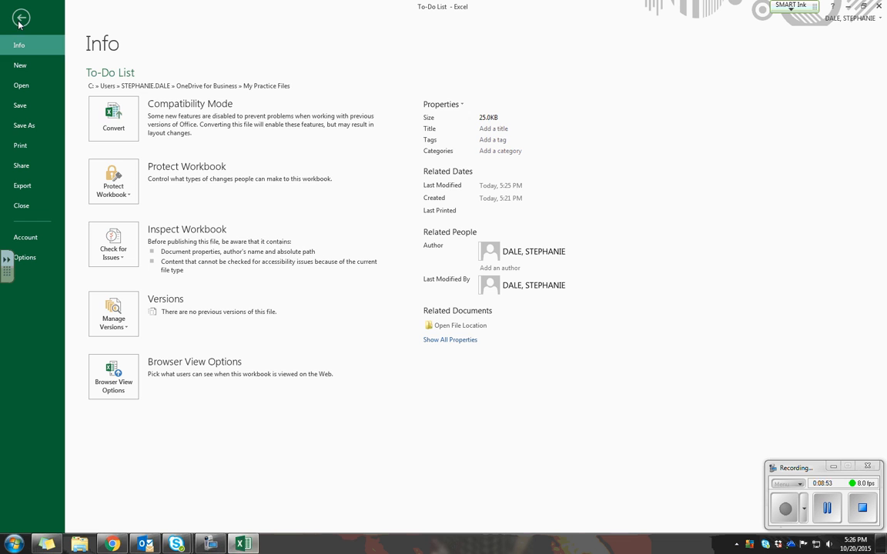
{"action": "left_click", "coordinate": [32, 125]}
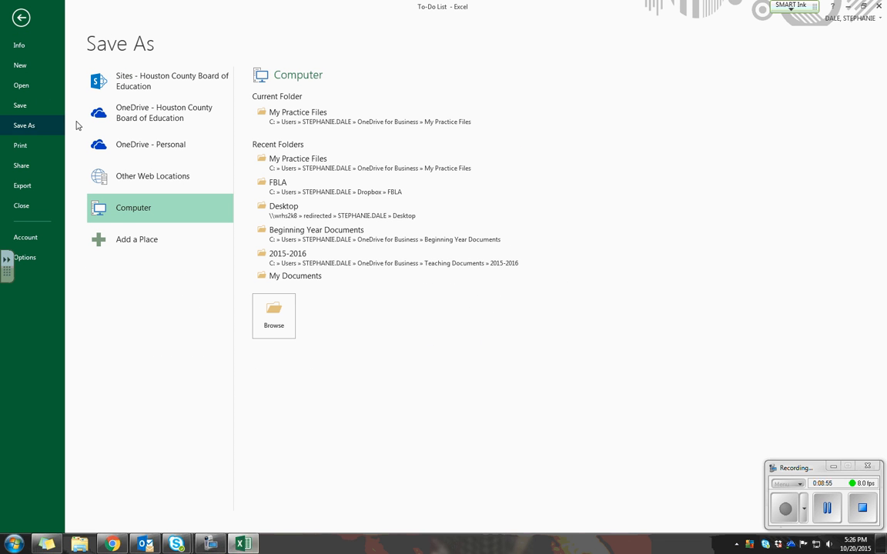
{"action": "left_click", "coordinate": [146, 117]}
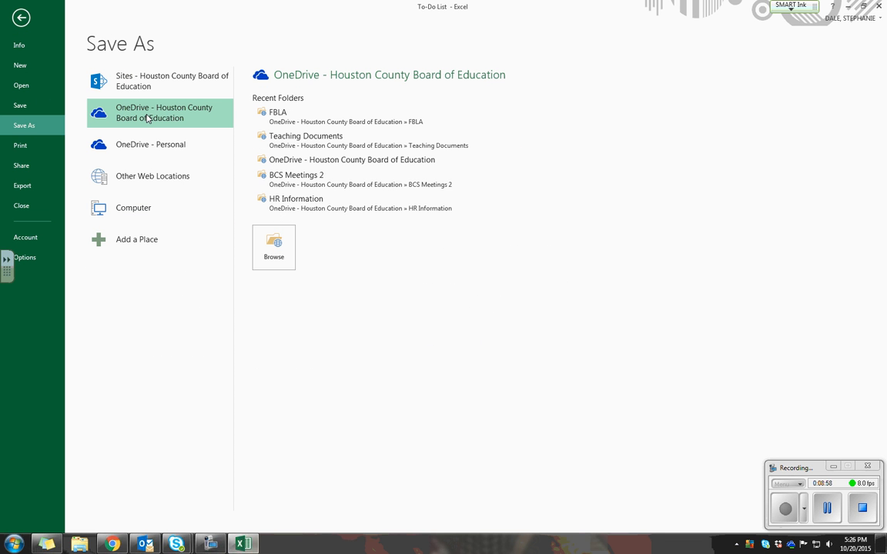
{"action": "left_click", "coordinate": [277, 257]}
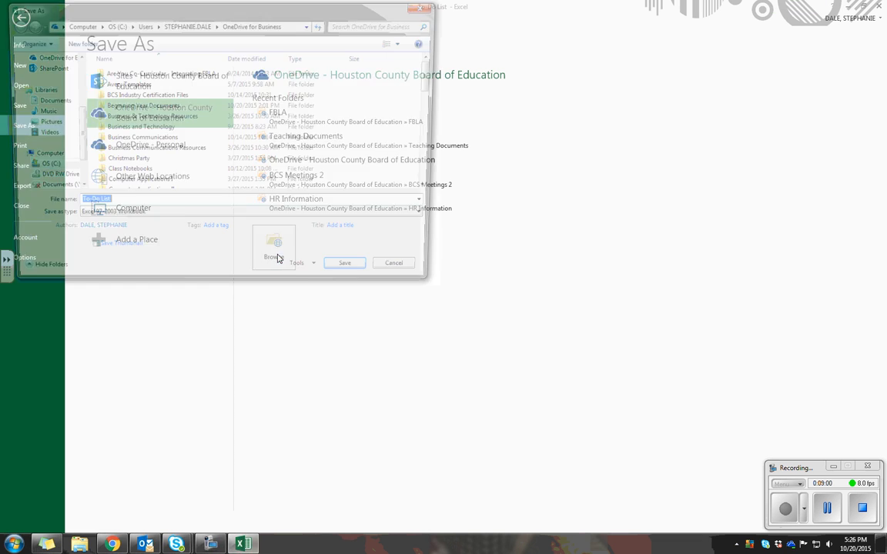
{"action": "scroll", "coordinate": [401, 86], "scroll_direction": "down", "scroll_amount": 3}
{"action": "scroll", "coordinate": [434, 104], "scroll_direction": "down", "scroll_amount": 6}
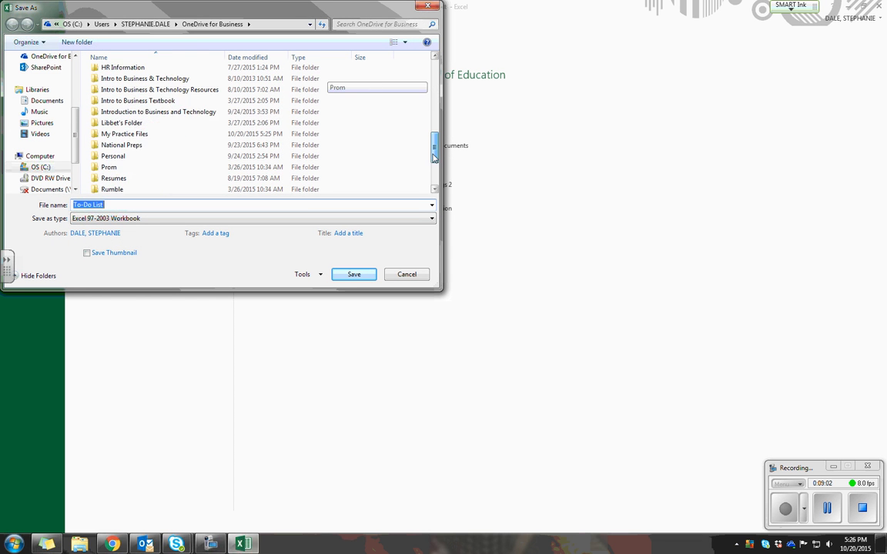
{"action": "left_click", "coordinate": [133, 115]}
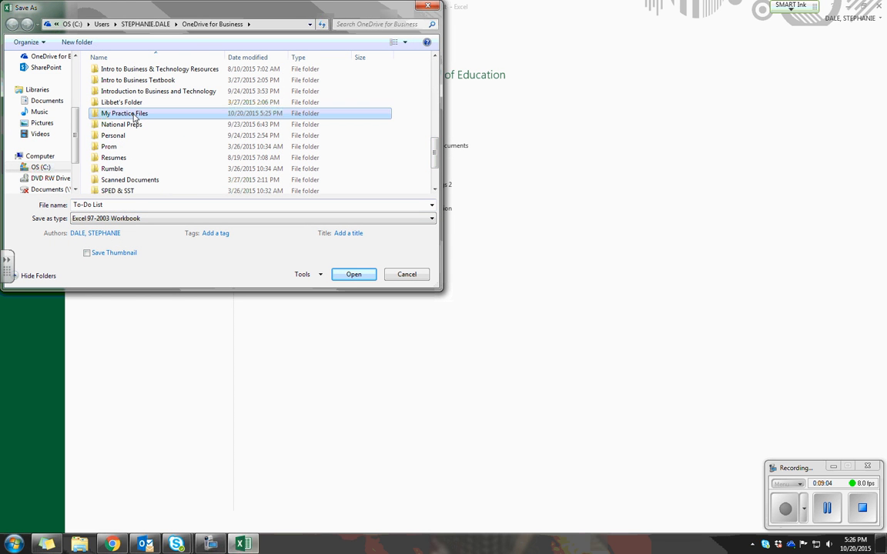
{"action": "double_click", "coordinate": [134, 116]}
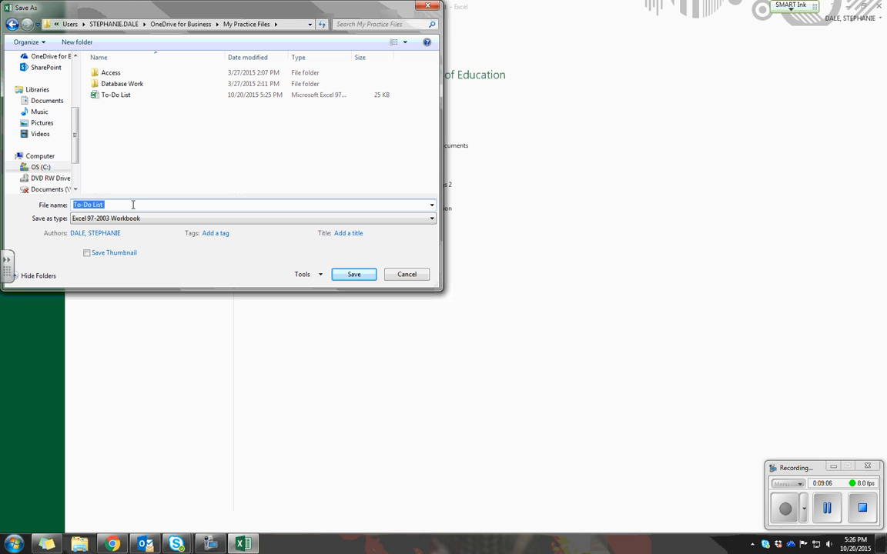
Step: Save the To-Do List copy in PDF format and close the published PDF
{"action": "left_click", "coordinate": [138, 219]}
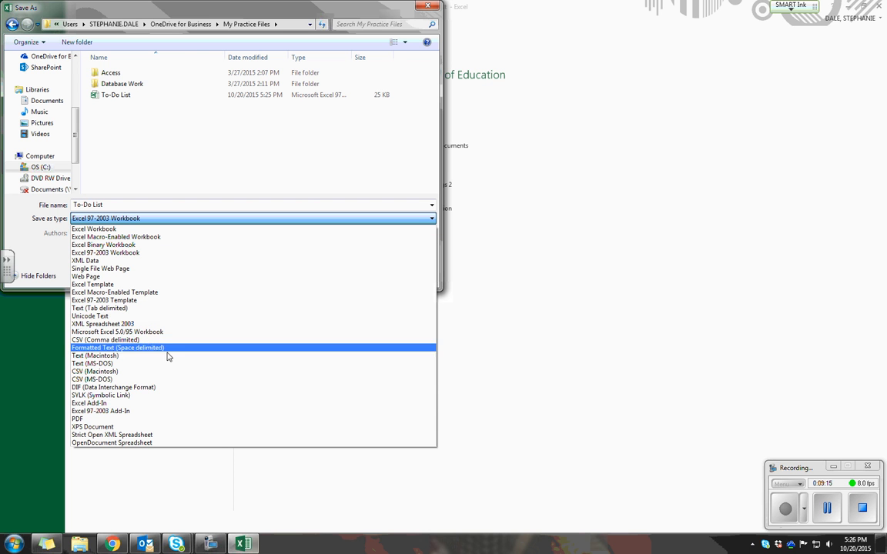
{"action": "left_click", "coordinate": [153, 419]}
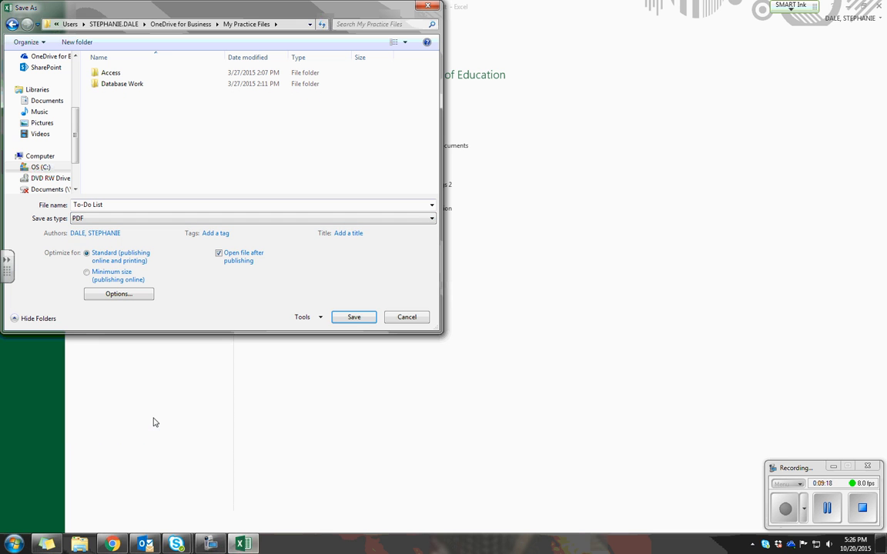
{"action": "left_click", "coordinate": [353, 317]}
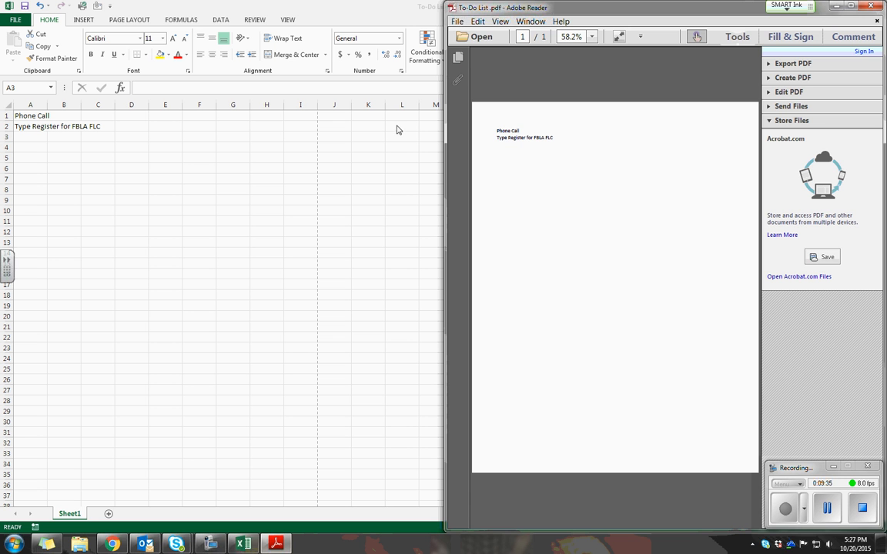
{"action": "left_click", "coordinate": [881, 7]}
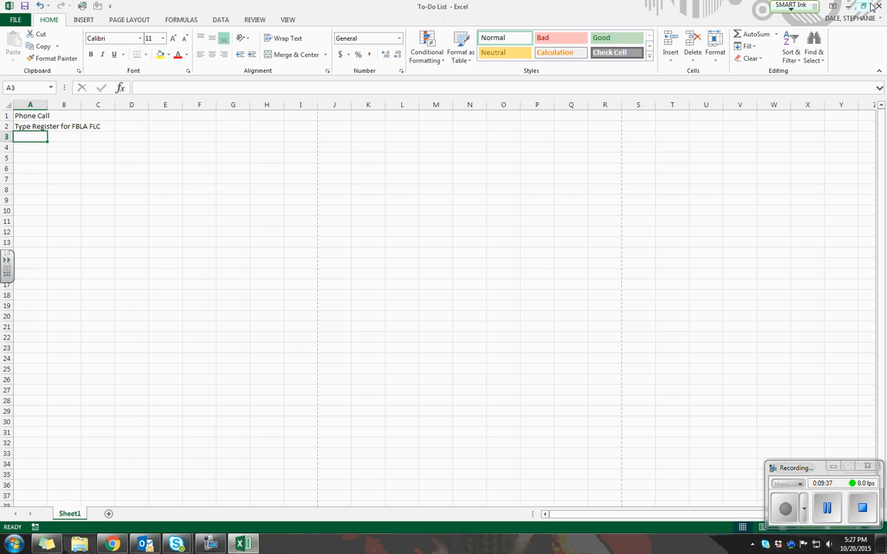
Step: Export the workbook as a PDF named To-Do List 2 in My Practice Files and close the published PDF
{"action": "left_click", "coordinate": [13, 21]}
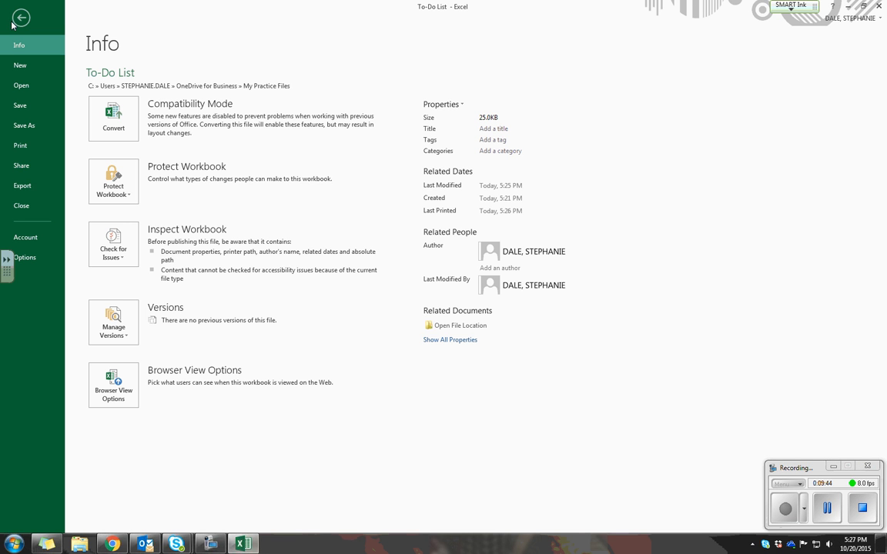
{"action": "left_click", "coordinate": [31, 186]}
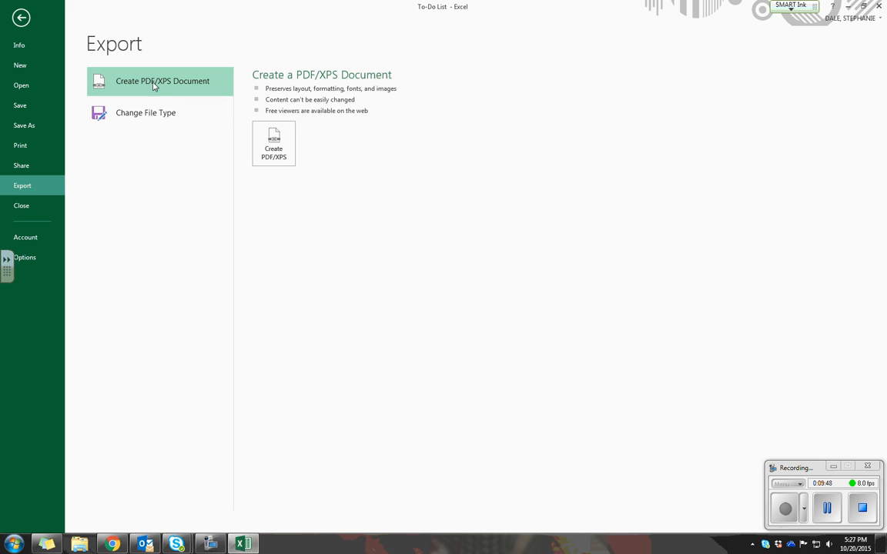
{"action": "left_click", "coordinate": [276, 153]}
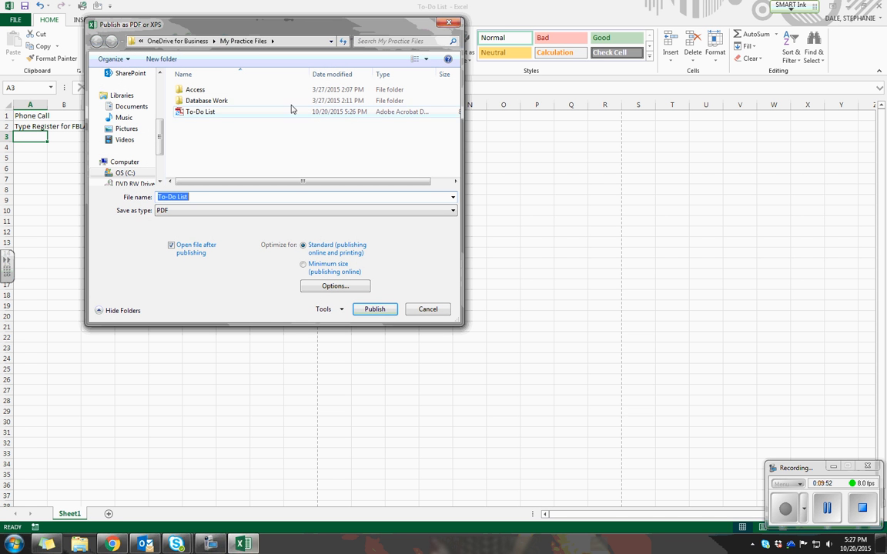
{"action": "left_click_drag", "start_coordinate": [215, 32], "coordinate": [248, 53]}
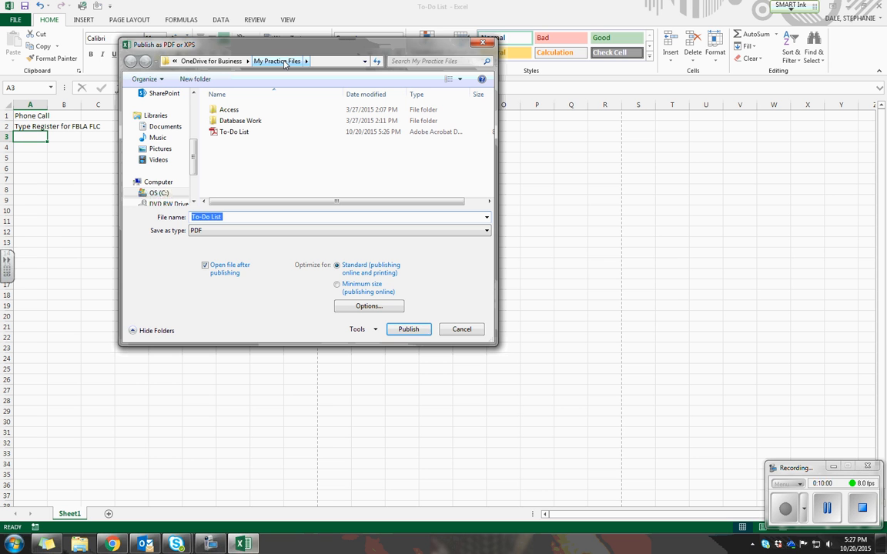
{"action": "left_click", "coordinate": [299, 218]}
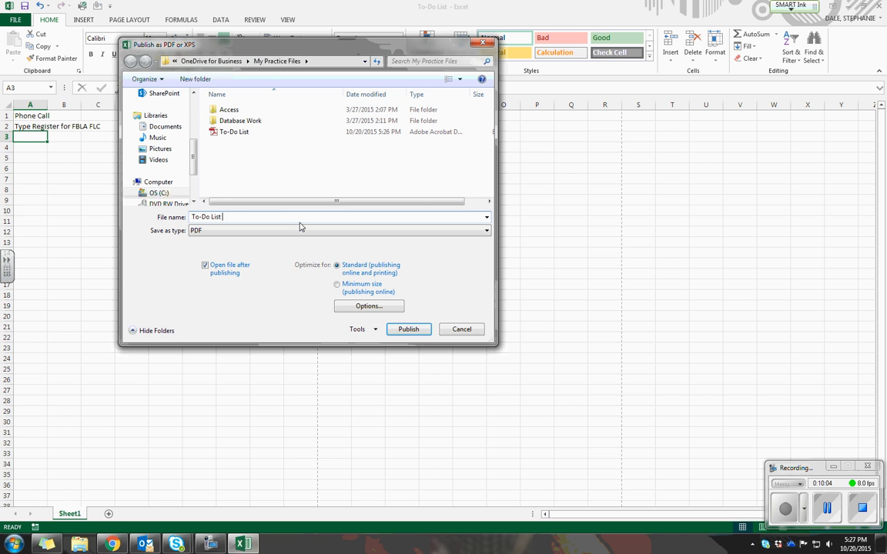
{"action": "type", "text": "2"}
{"action": "left_click", "coordinate": [409, 330]}
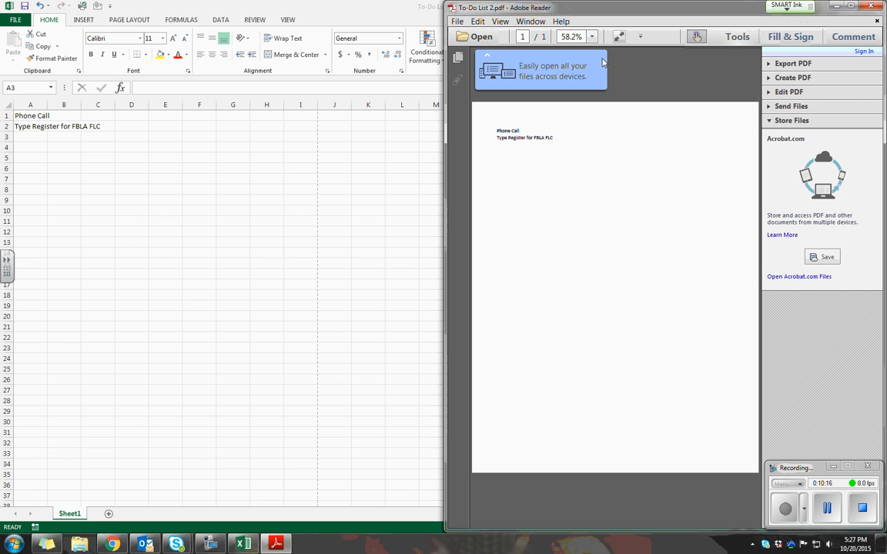
{"action": "left_click", "coordinate": [543, 55]}
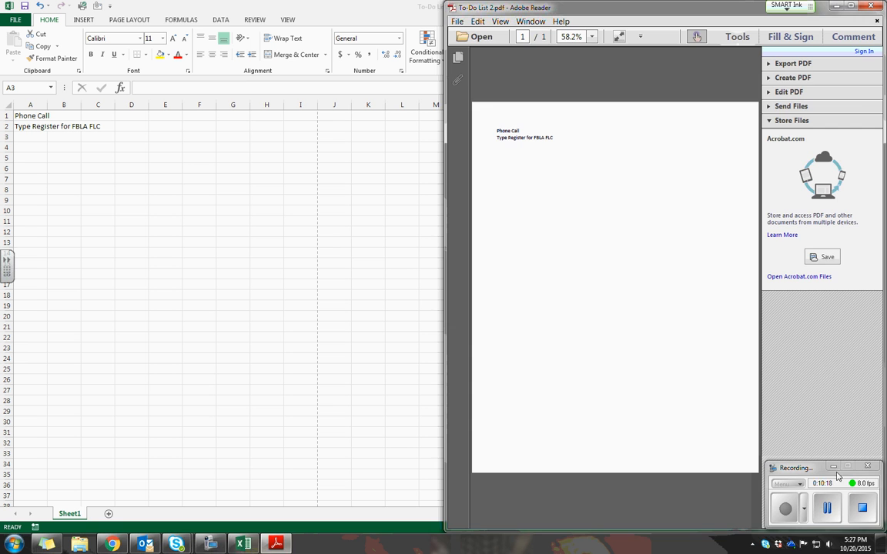
{"action": "key", "text": "alt+F4"}
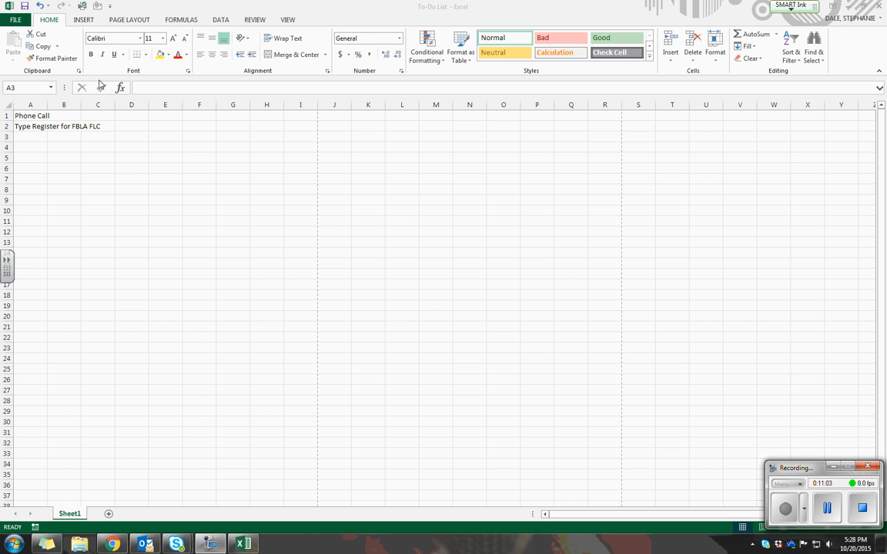
Step: Enter Take Atttendance in cell A3 and 6th Period in cell B3, finishing with cell A3 selected
{"action": "left_click", "coordinate": [38, 138]}
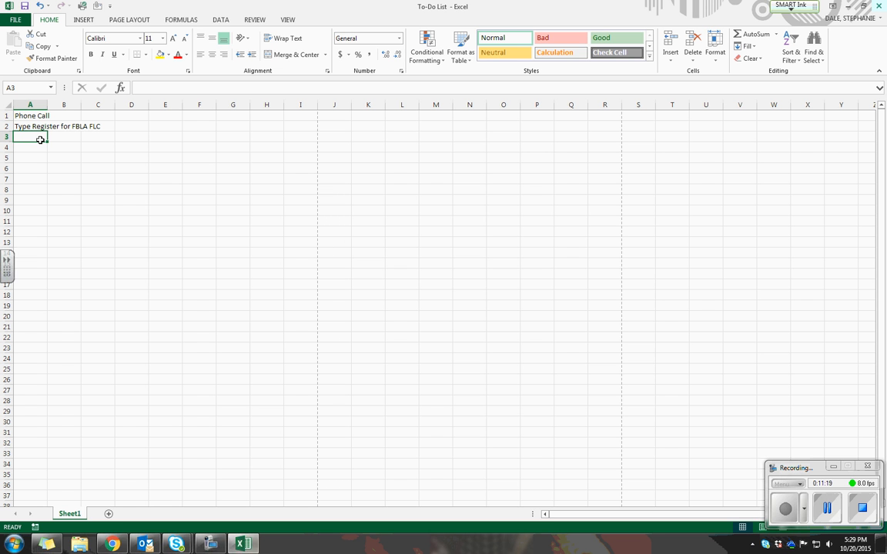
{"action": "type", "text": "T"}
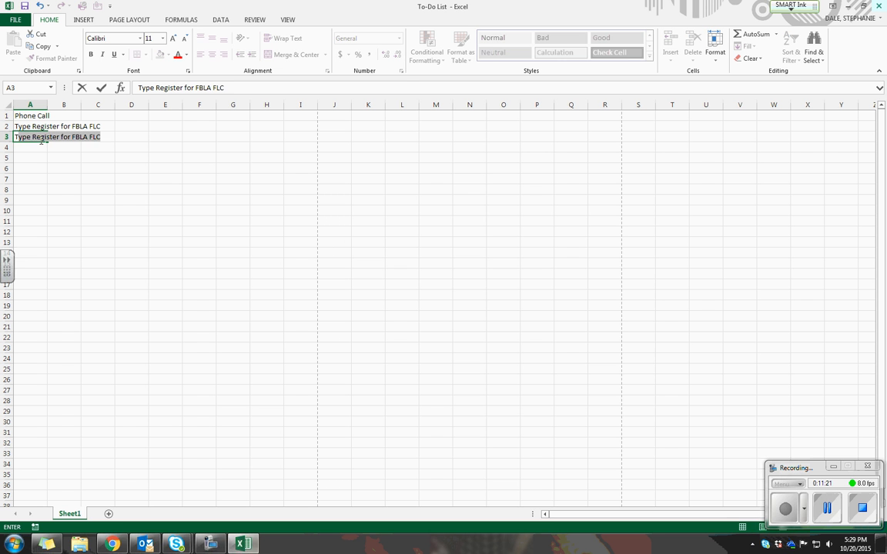
{"action": "type", "text": "ake Attten"}
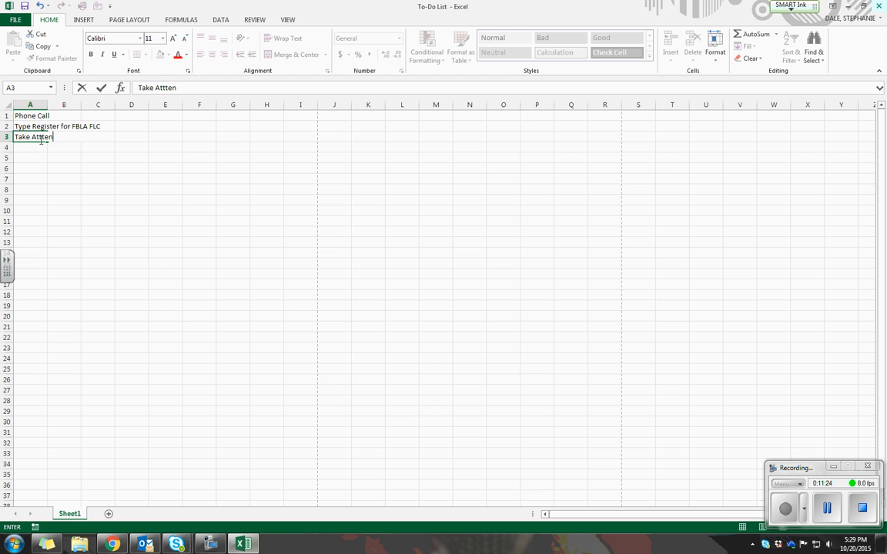
{"action": "type", "text": "dance"}
{"action": "key", "text": "Tab"}
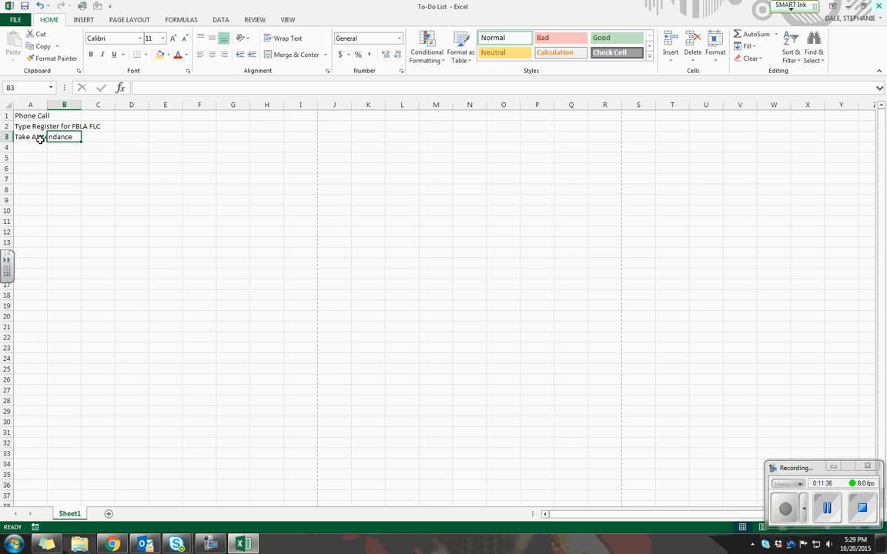
{"action": "type", "text": "6th Period"}
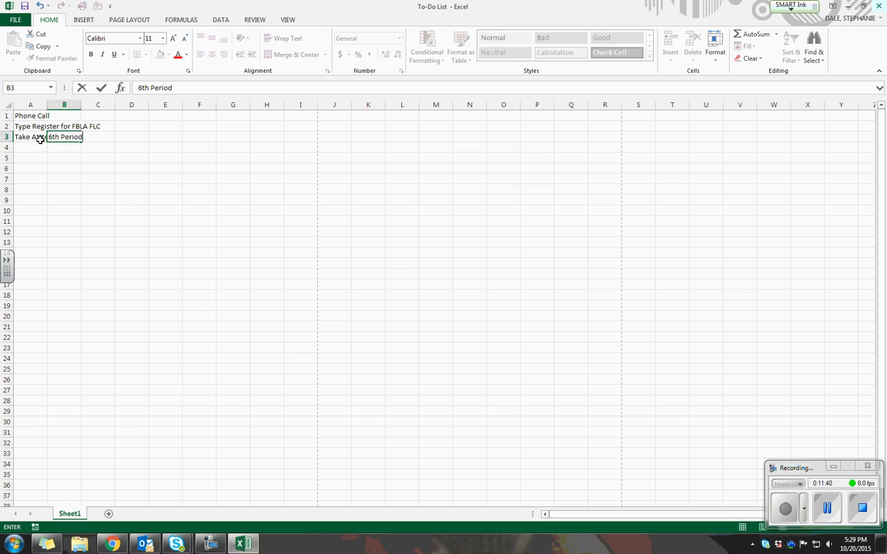
{"action": "key", "text": "Return"}
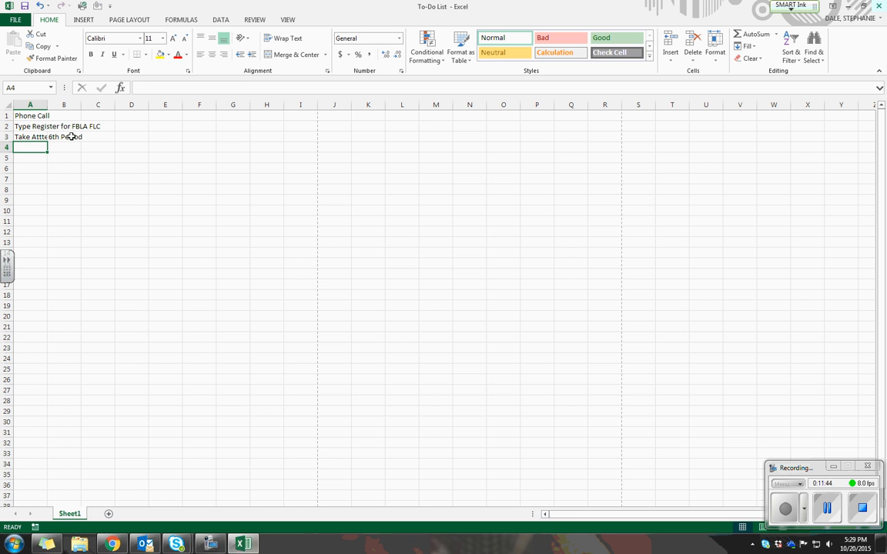
{"action": "left_click", "coordinate": [27, 137]}
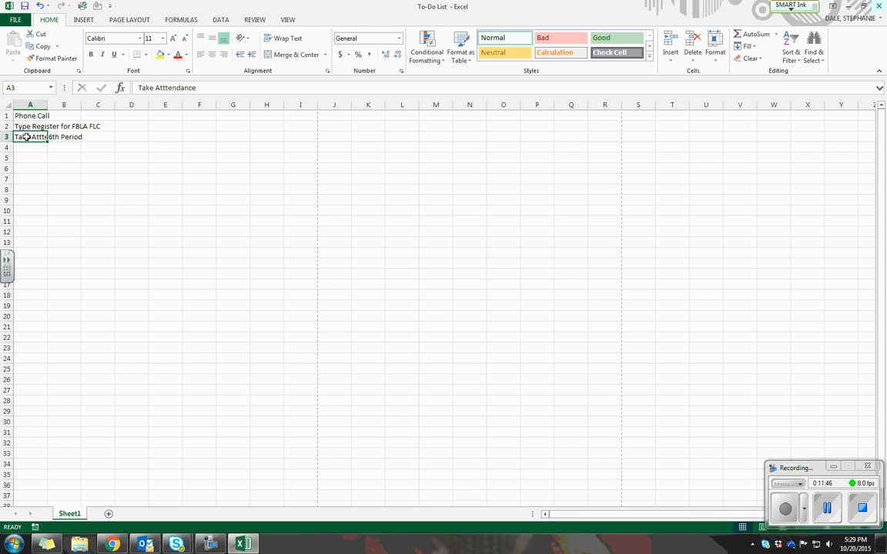
Step: Correct the misspelled text in cell A3 to read Take Attendance
{"action": "left_click", "coordinate": [65, 138]}
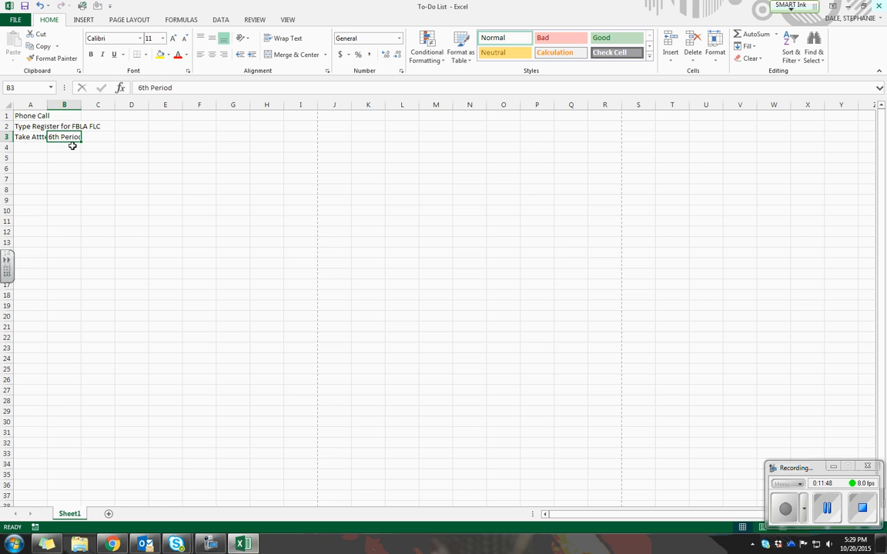
{"action": "left_click", "coordinate": [38, 138]}
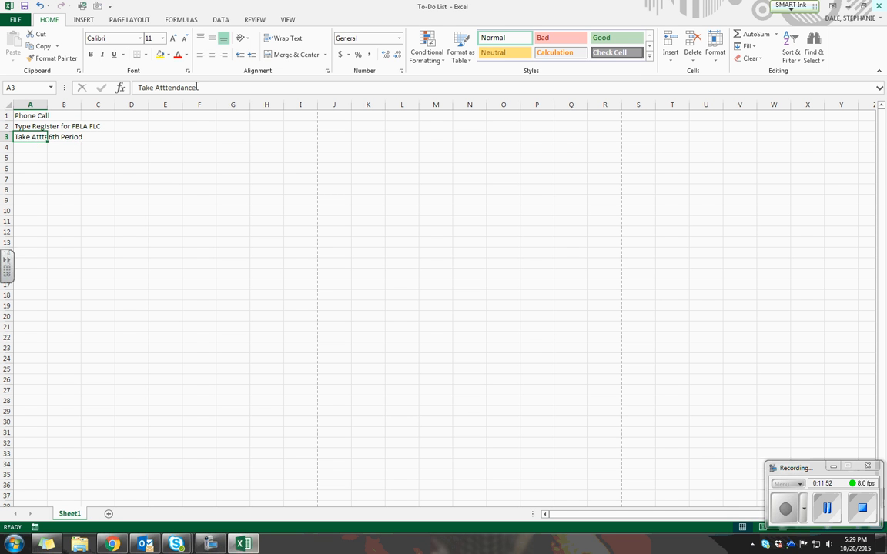
{"action": "left_click", "coordinate": [161, 89]}
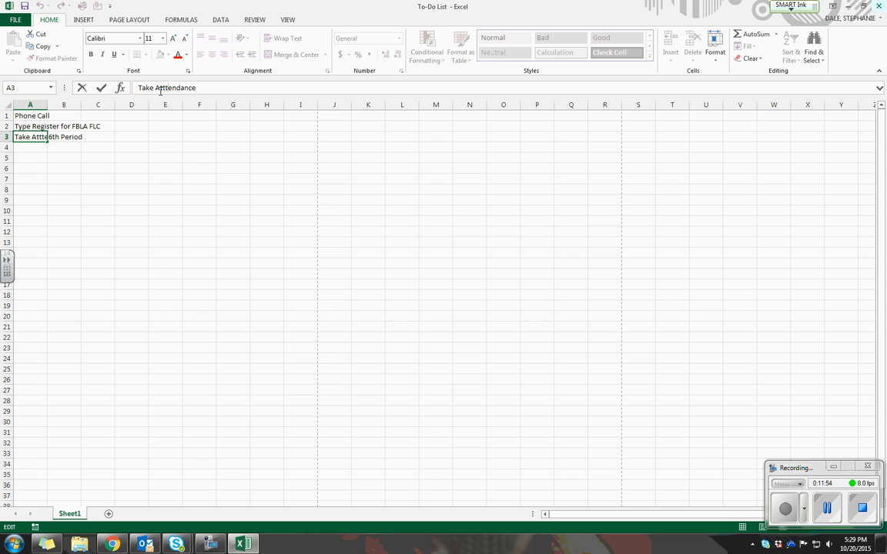
{"action": "key", "text": "BackSpace"}
{"action": "left_click", "coordinate": [39, 143]}
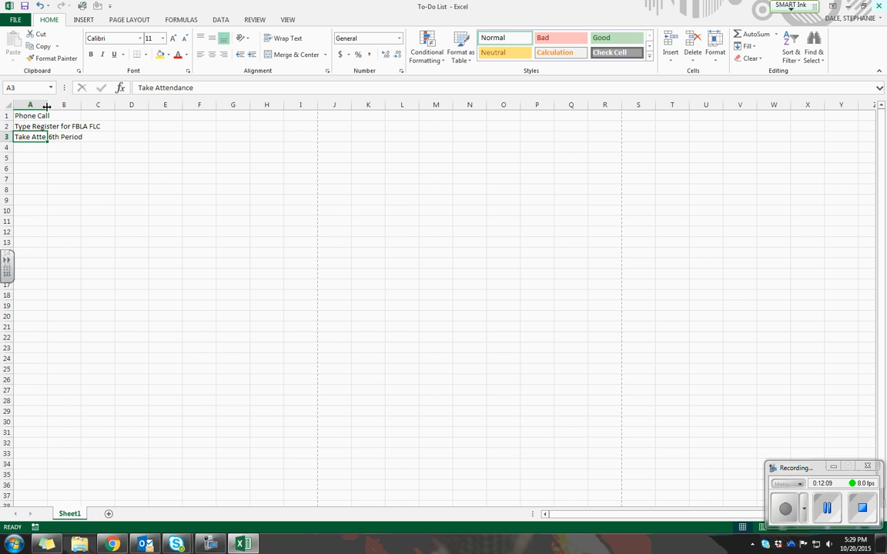
Step: Widen column A and AutoFit its width to the longest entry
{"action": "left_click_drag", "start_coordinate": [47, 107], "coordinate": [47, 106]}
{"action": "left_click_drag", "start_coordinate": [47, 105], "coordinate": [116, 121]}
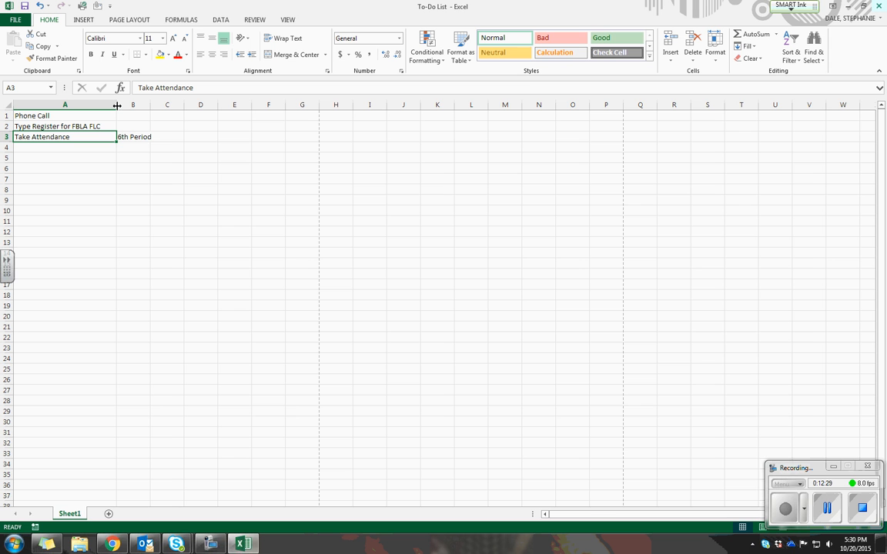
{"action": "double_click", "coordinate": [117, 105]}
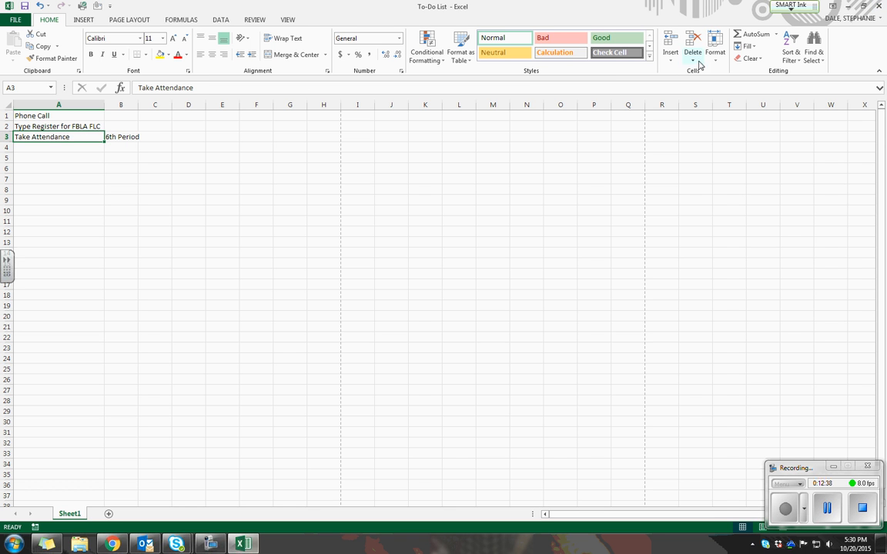
{"action": "left_click", "coordinate": [60, 104]}
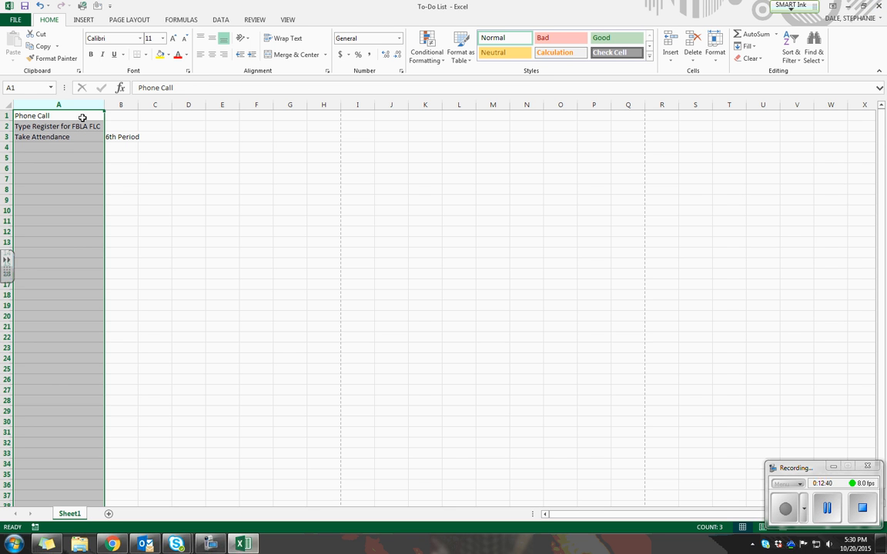
{"action": "left_click", "coordinate": [71, 144]}
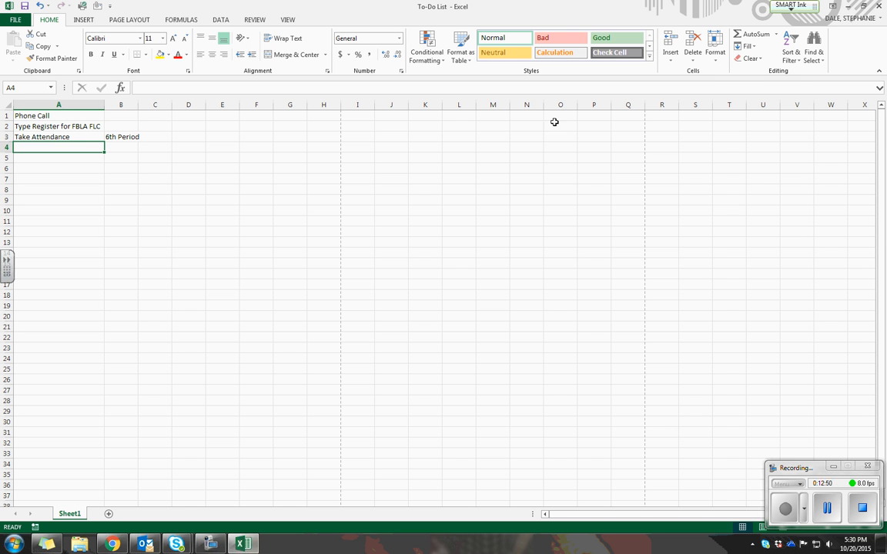
{"action": "left_click", "coordinate": [713, 55]}
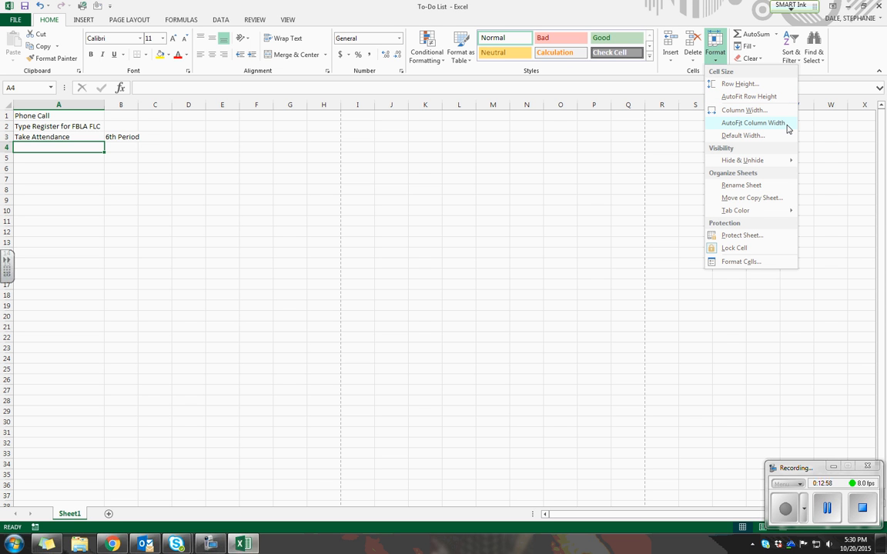
{"action": "left_click", "coordinate": [786, 125]}
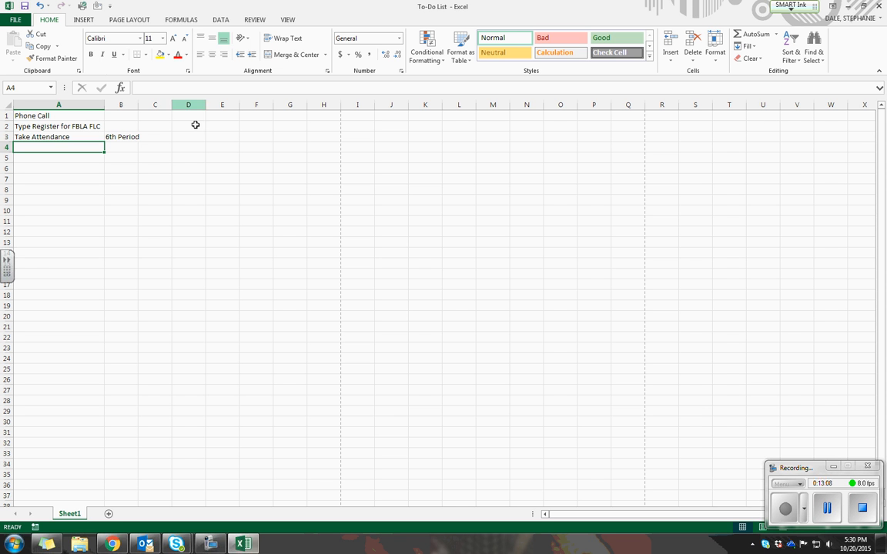
Step: Save the To-Do List workbook and close it
{"action": "left_click", "coordinate": [25, 7]}
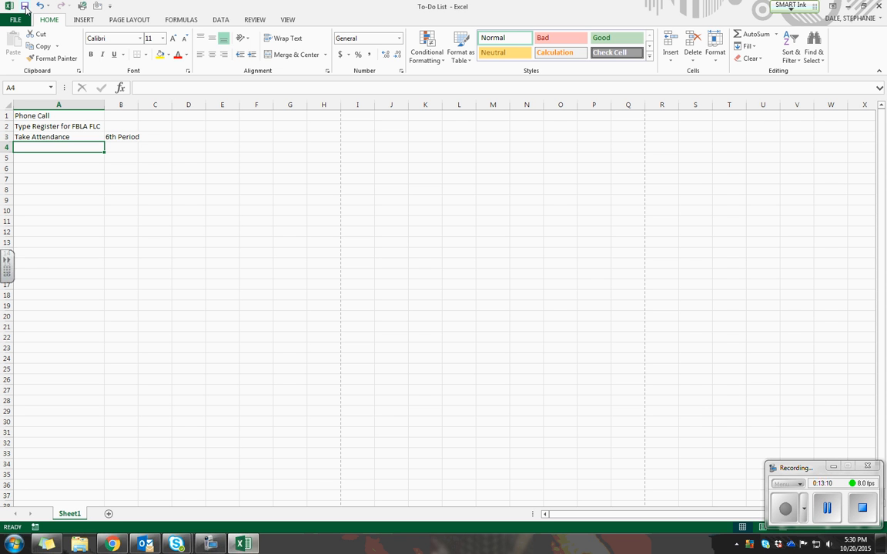
{"action": "left_click", "coordinate": [783, 508]}
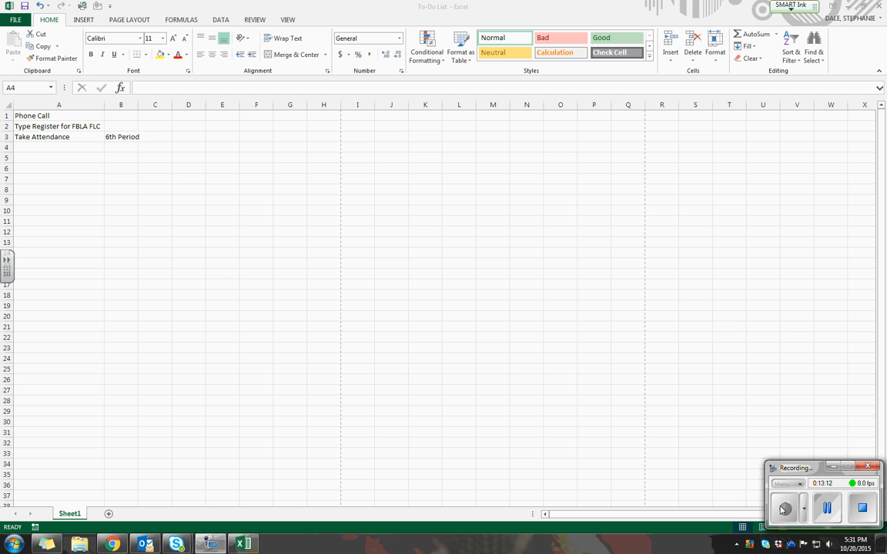
{"action": "left_click", "coordinate": [7, 22]}
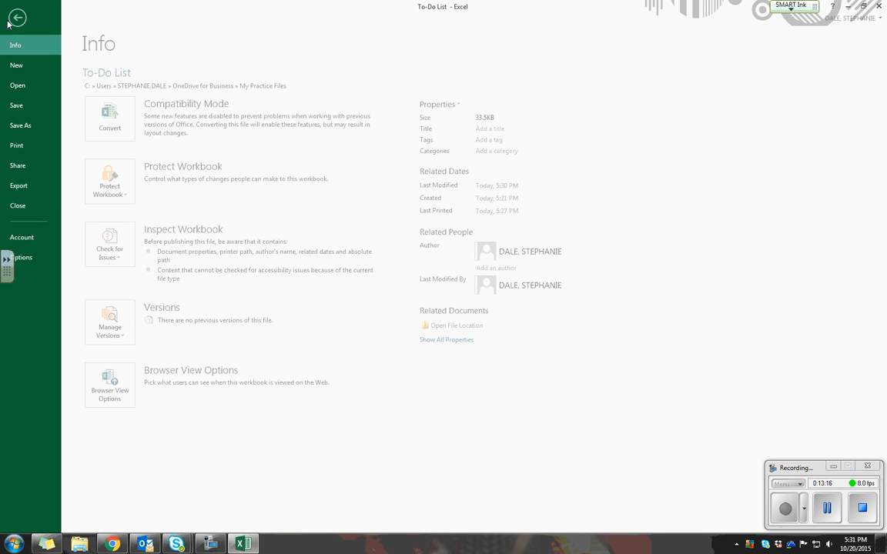
{"action": "left_click", "coordinate": [31, 205]}
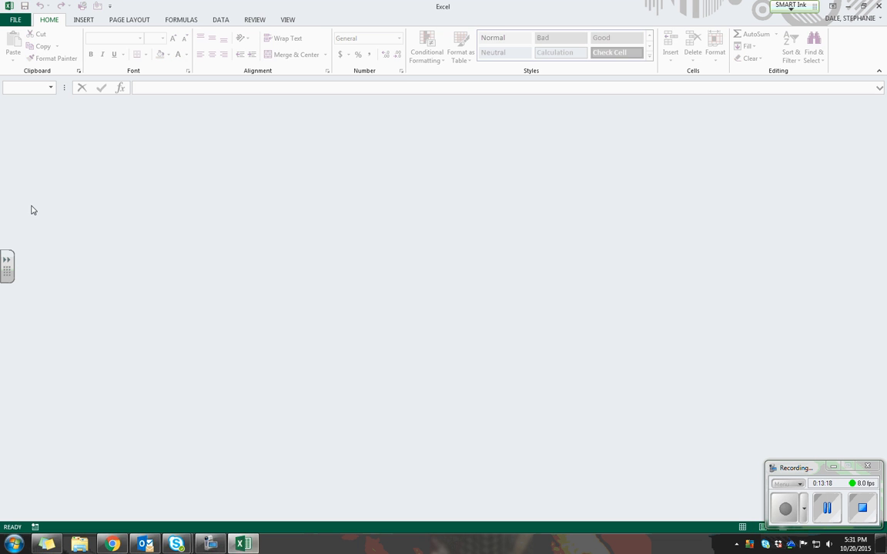
Step: Create a new blank workbook
{"action": "left_click", "coordinate": [17, 23]}
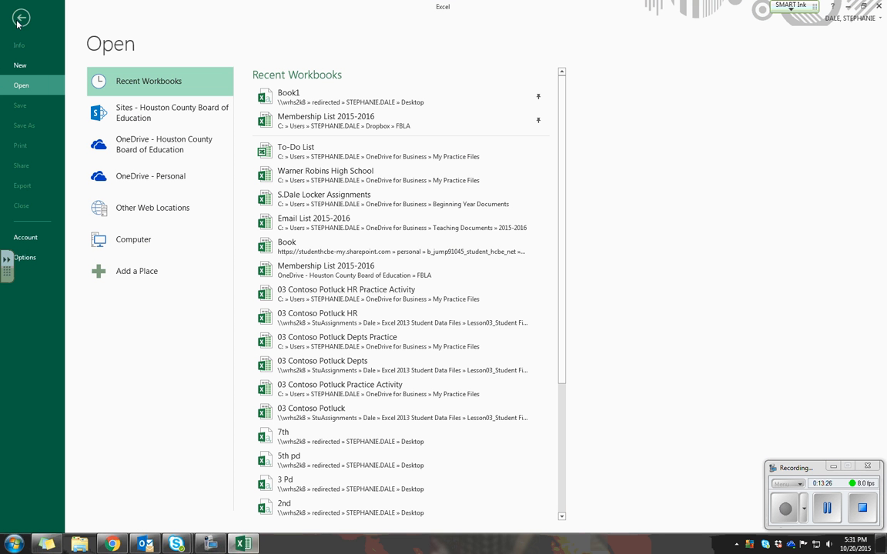
{"action": "left_click", "coordinate": [32, 66]}
{"action": "left_click", "coordinate": [124, 186]}
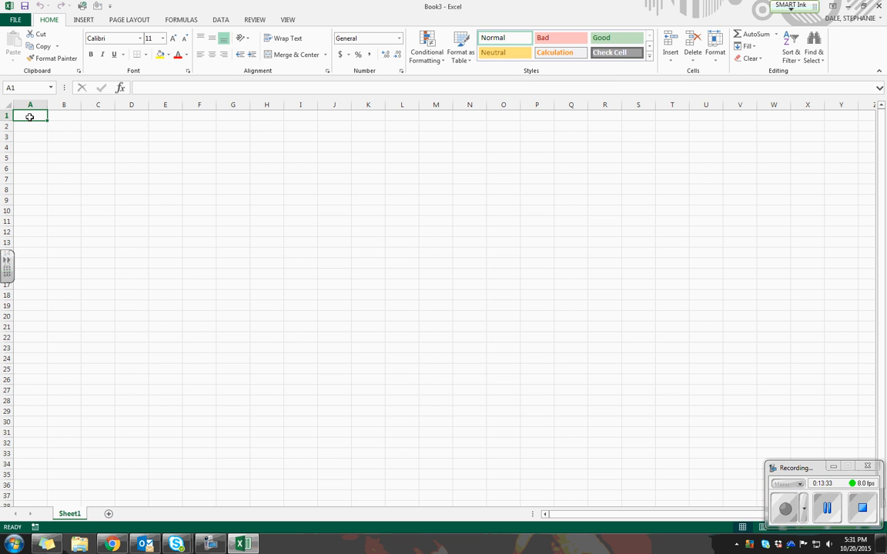
Step: Enter Warner Robins High School in cell A1
{"action": "type", "text": "War"}
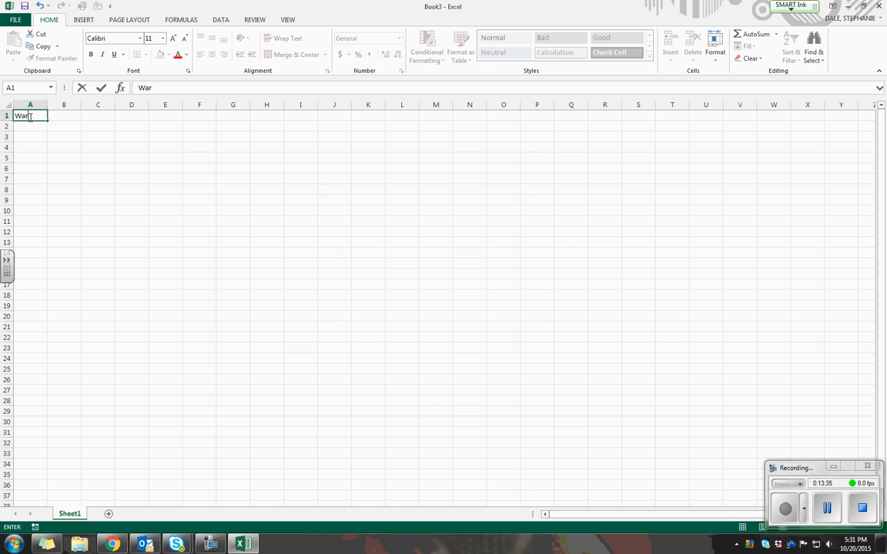
{"action": "type", "text": "ner Robins High School"}
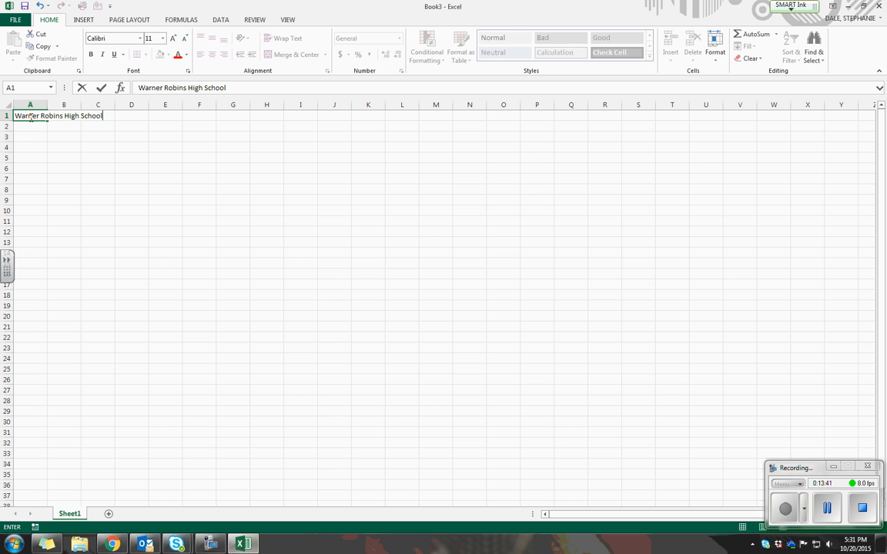
{"action": "key", "text": "Return"}
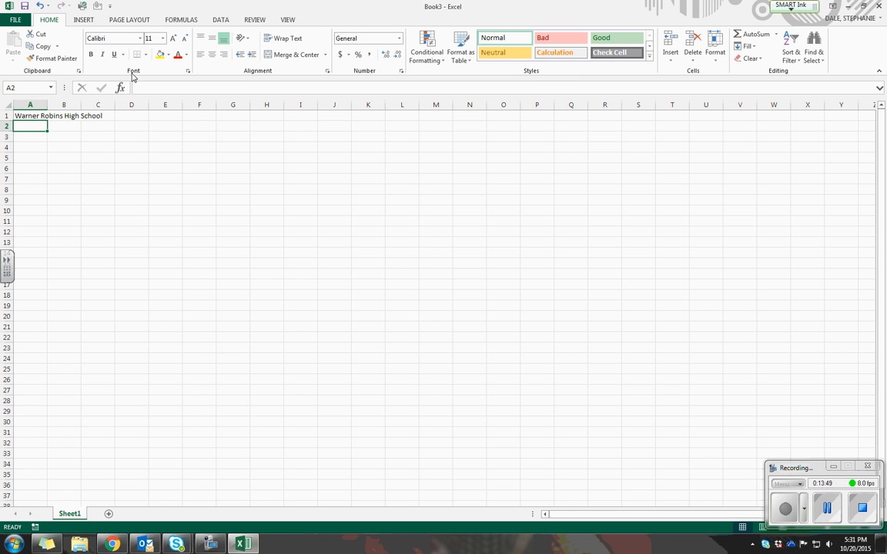
Step: Extend the text in cell A1 to Warner Robins High School, Georgia
{"action": "left_click", "coordinate": [39, 116]}
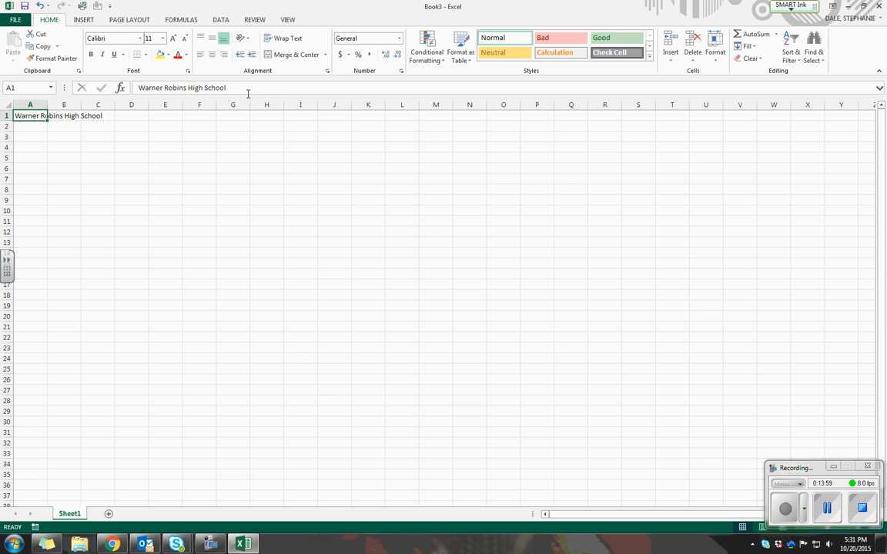
{"action": "left_click", "coordinate": [273, 88]}
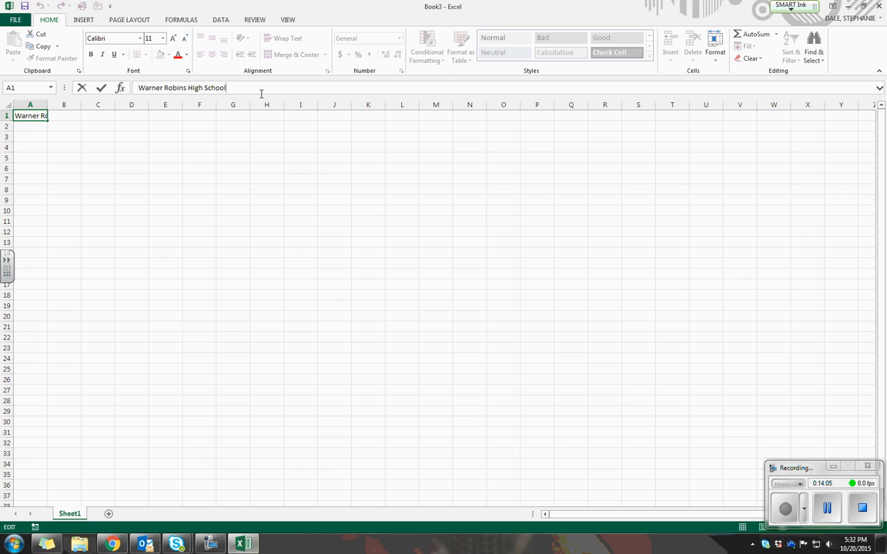
{"action": "type", "text": ", Georgia"}
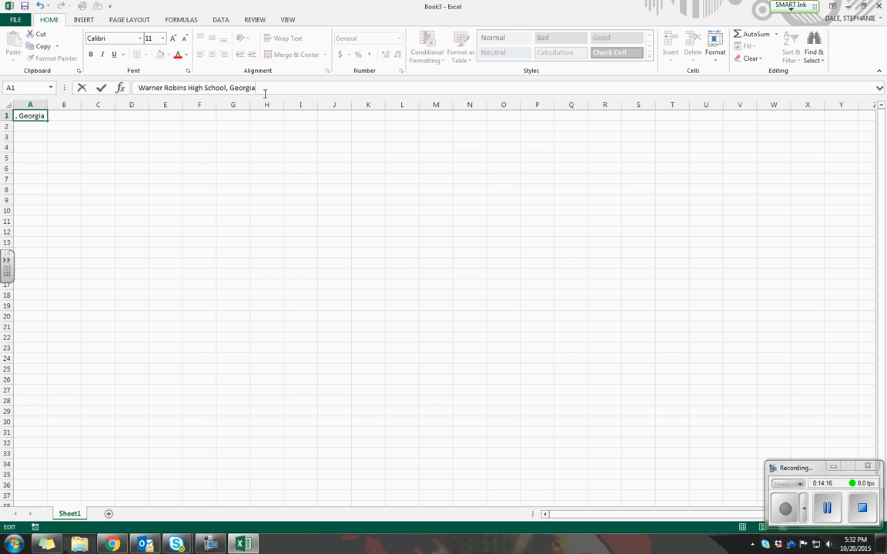
{"action": "key", "text": "Return"}
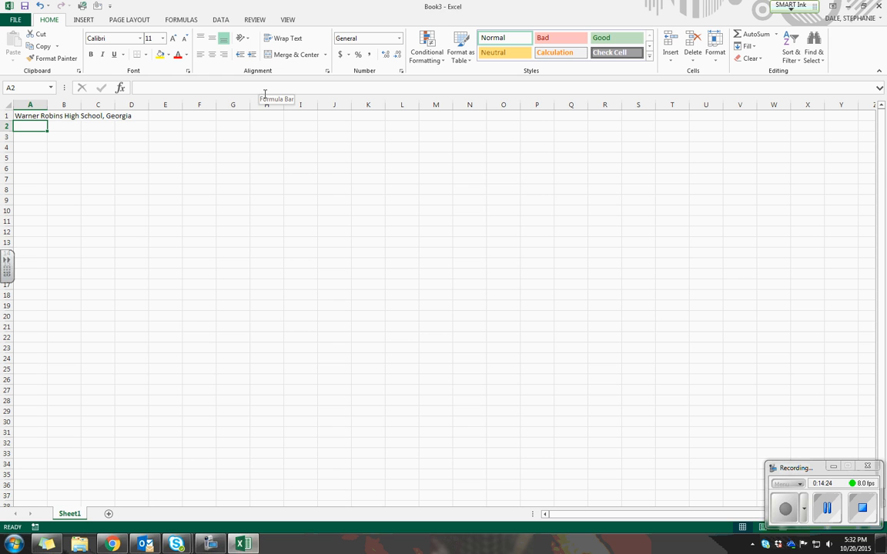
Step: Undo the addition of Georgia to the text in cell A1
{"action": "left_click", "coordinate": [784, 506]}
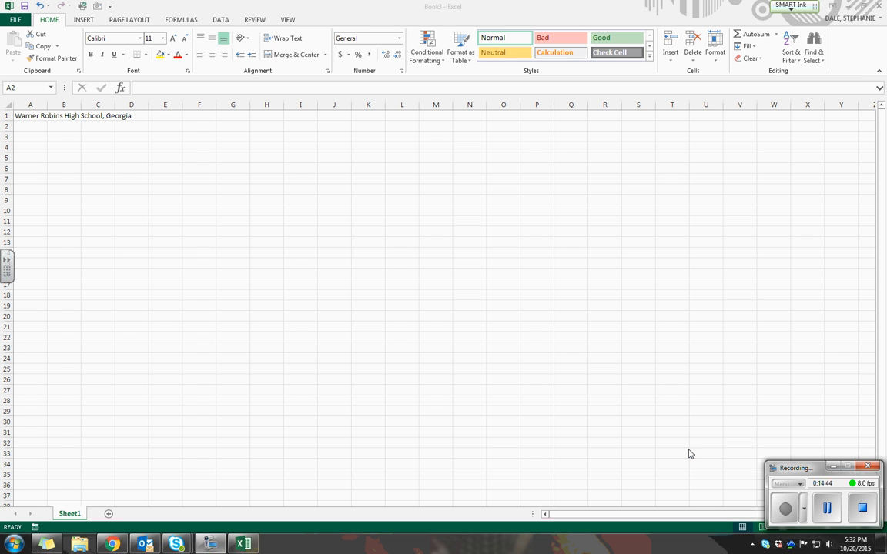
{"action": "left_click", "coordinate": [42, 9]}
{"action": "left_click", "coordinate": [41, 9]}
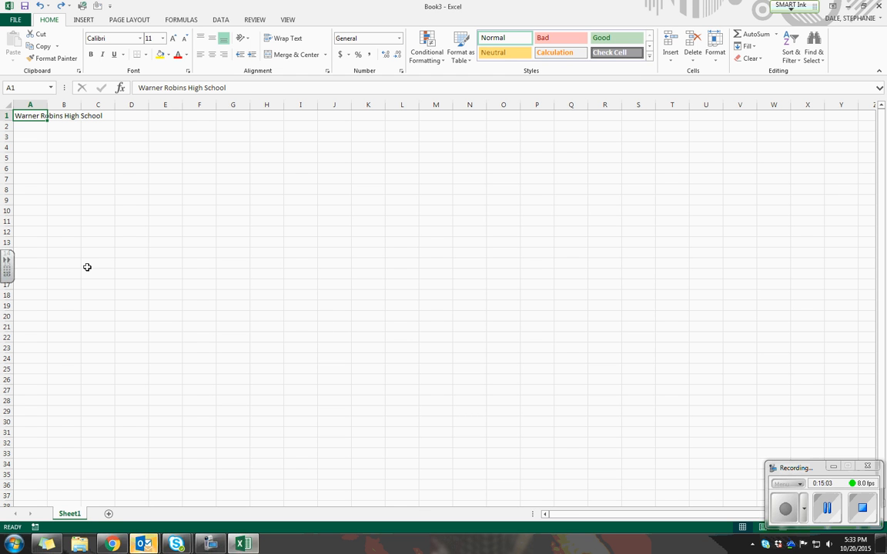
{"action": "left_click", "coordinate": [785, 509]}
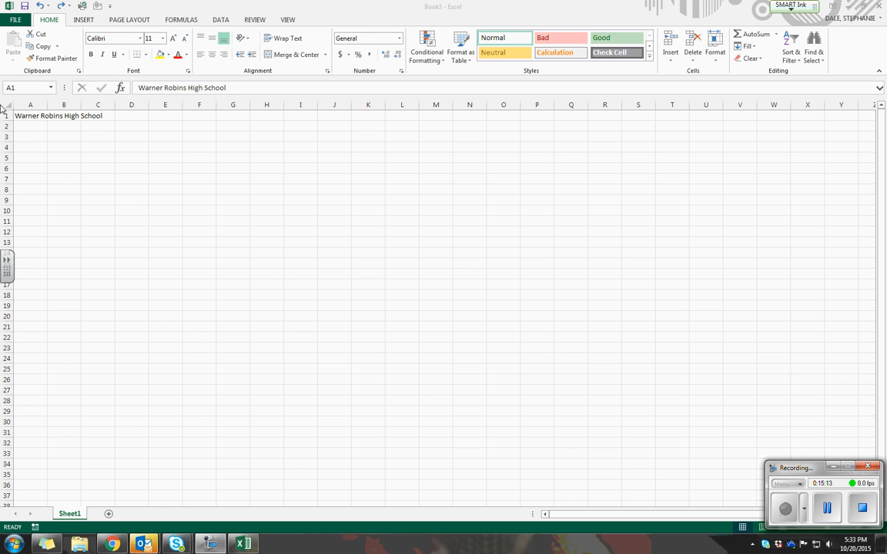
Step: Clear cell A1 and enter Warner High School in it
{"action": "left_click", "coordinate": [26, 113]}
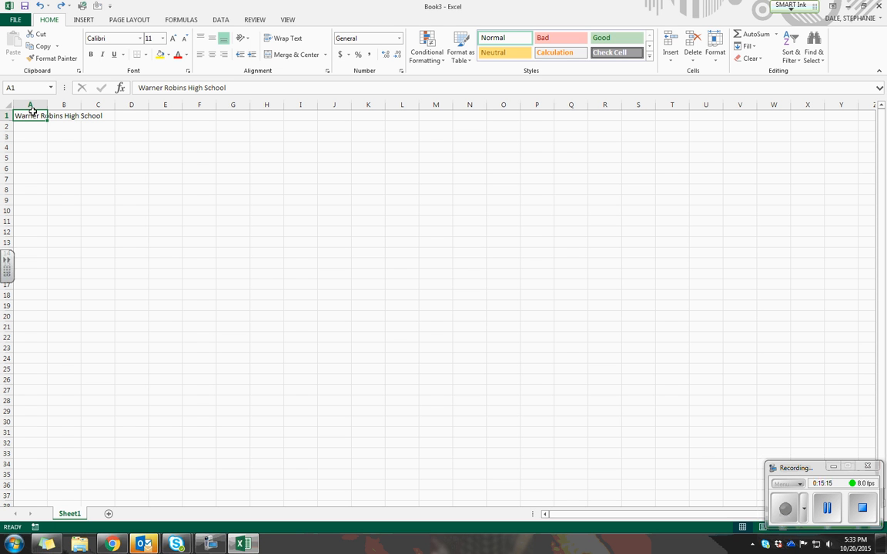
{"action": "key", "text": "Delete"}
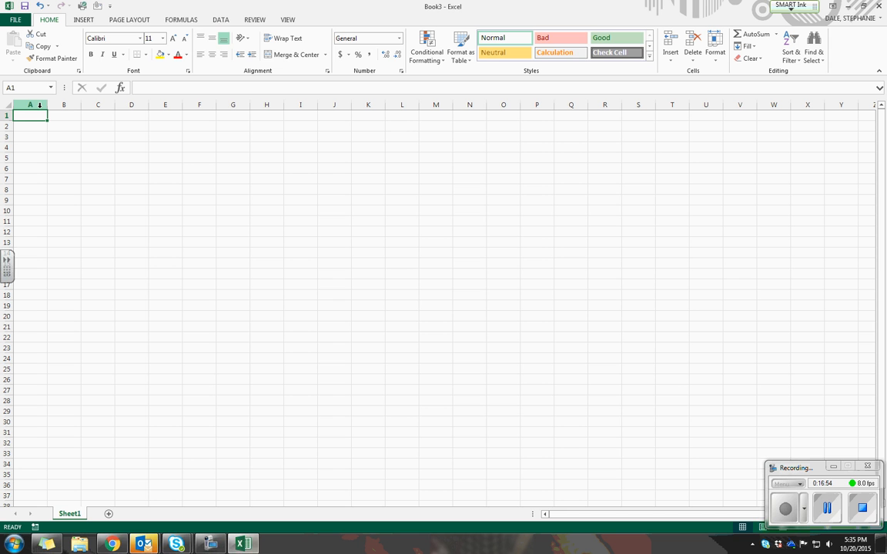
{"action": "type", "text": "War"}
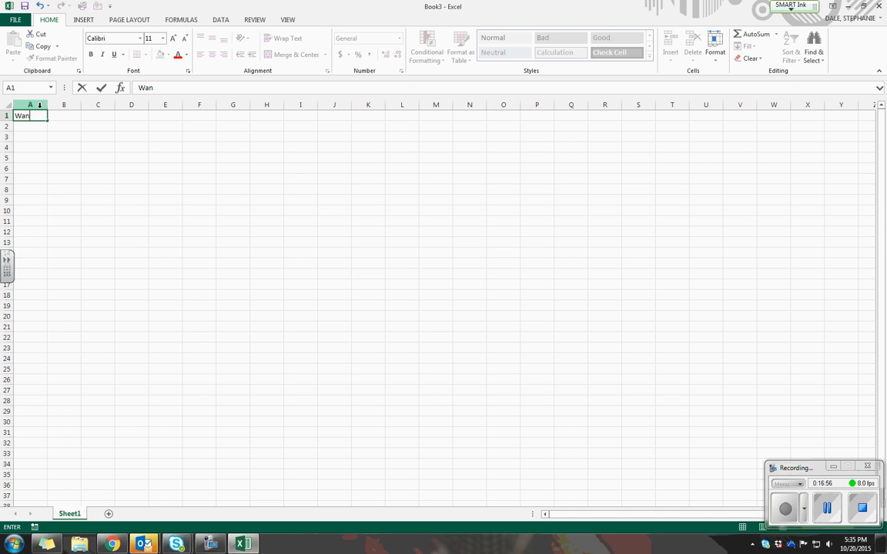
{"action": "type", "text": "ner High School"}
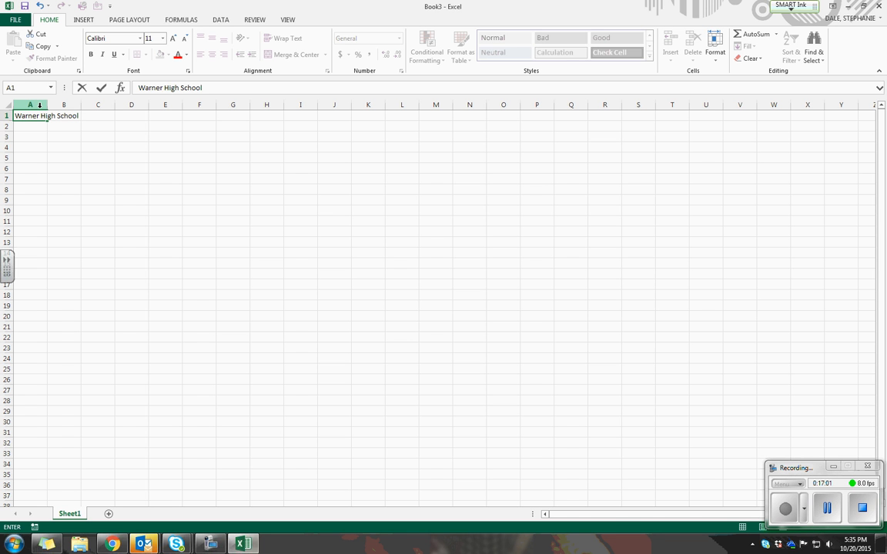
{"action": "key", "text": "Return"}
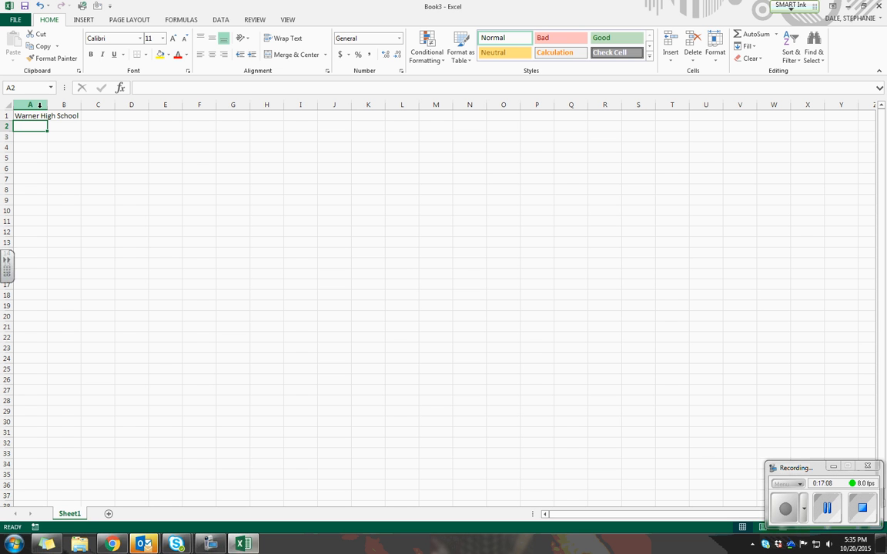
Step: Enter Monthly Sales in cell A2 and finish with cell A4 selected
{"action": "type", "text": "Mo"}
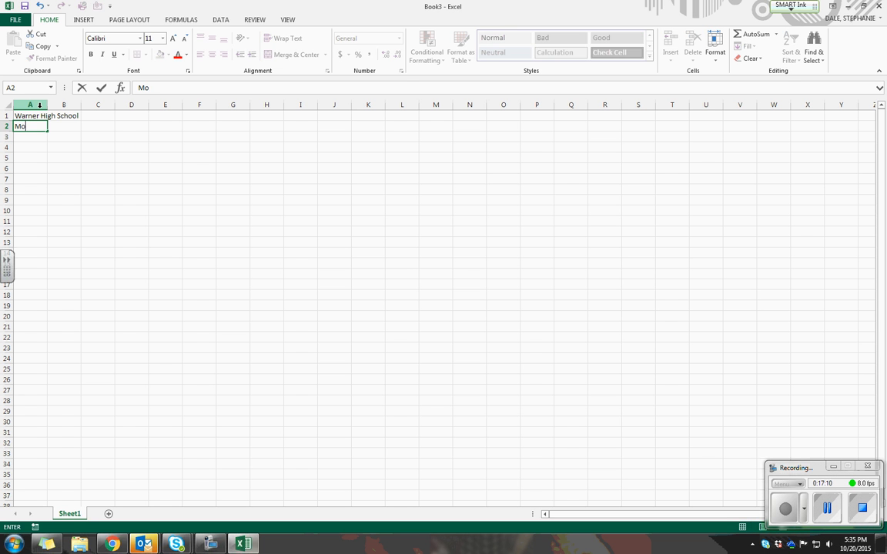
{"action": "type", "text": "nthly Sales"}
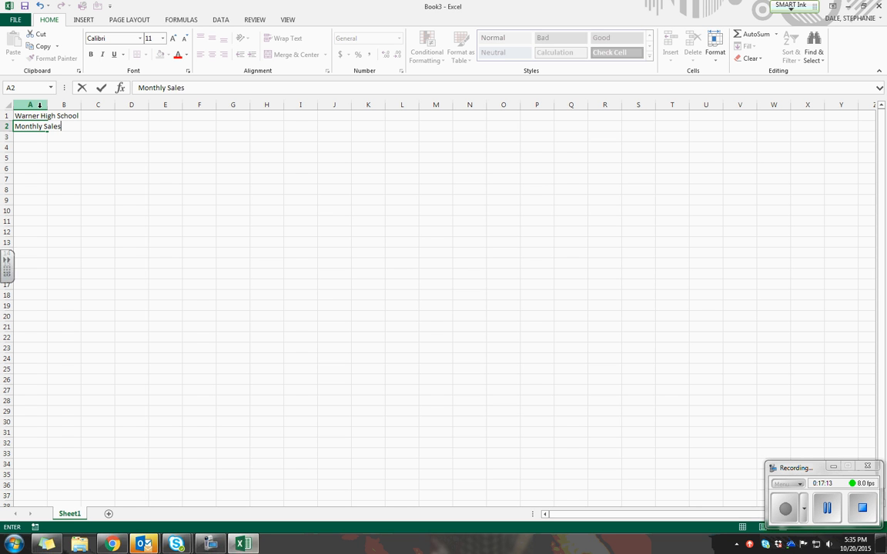
{"action": "key", "text": "Return"}
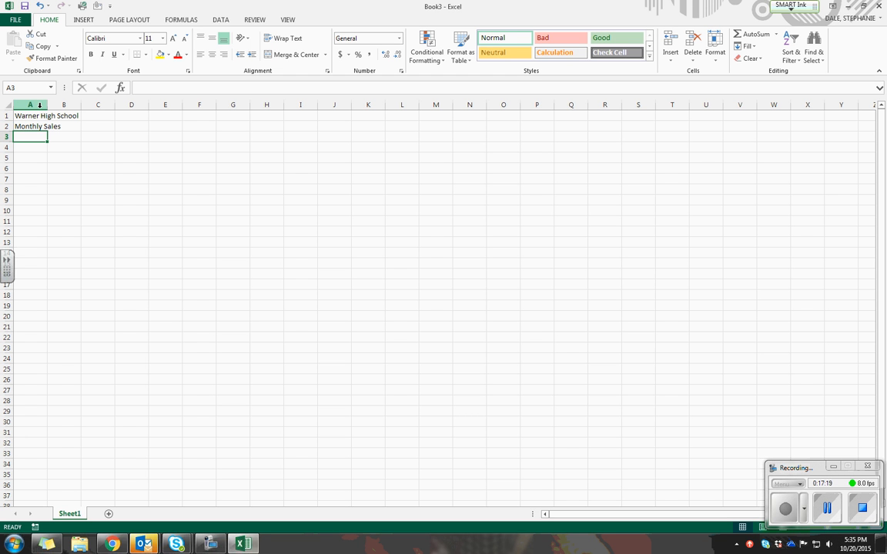
{"action": "left_click", "coordinate": [34, 149]}
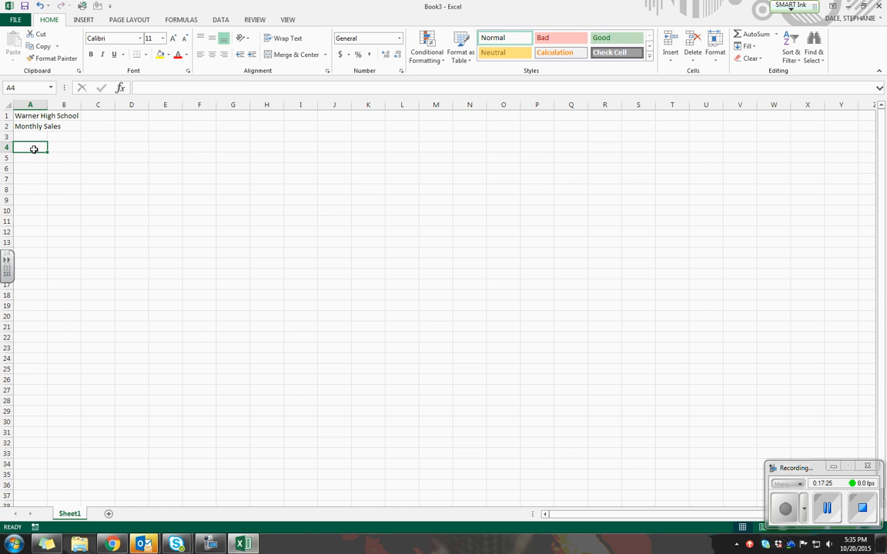
Step: Enter the column headings Agent, Last Closing Date and January in cells A4, B4 and C4
{"action": "type", "text": "Agaent"}
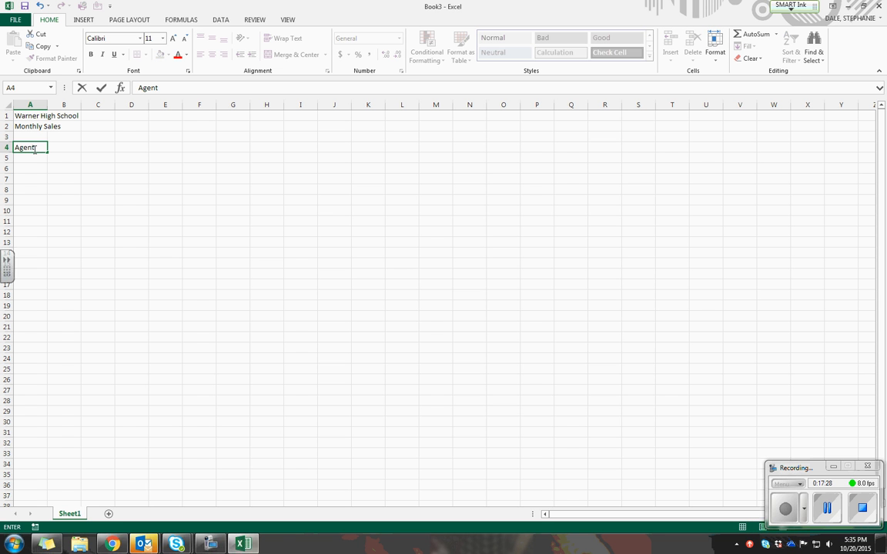
{"action": "key", "text": "Tab"}
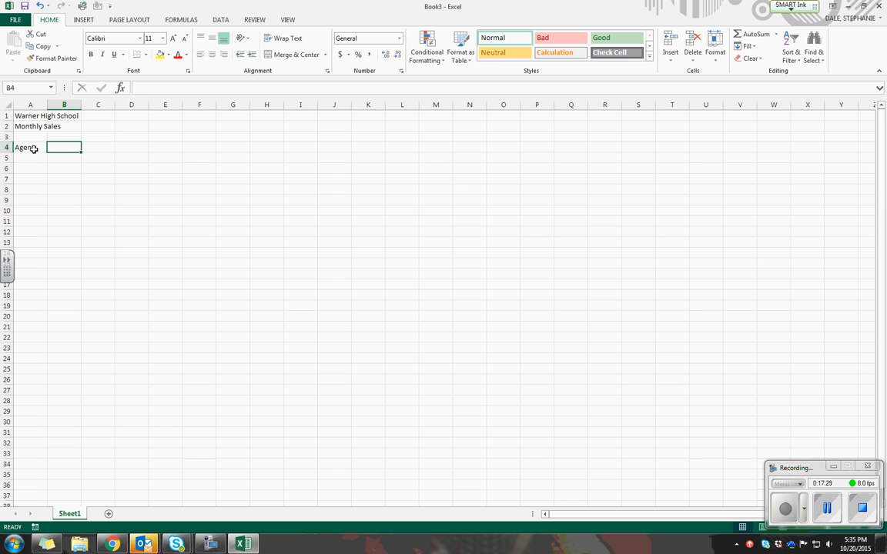
{"action": "type", "text": "L"}
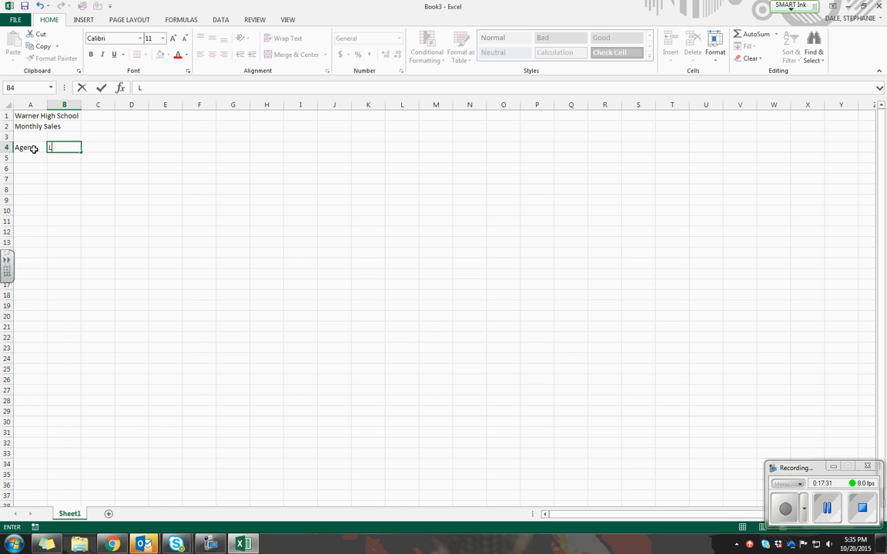
{"action": "type", "text": "ast Closing Date"}
{"action": "key", "text": "Tab"}
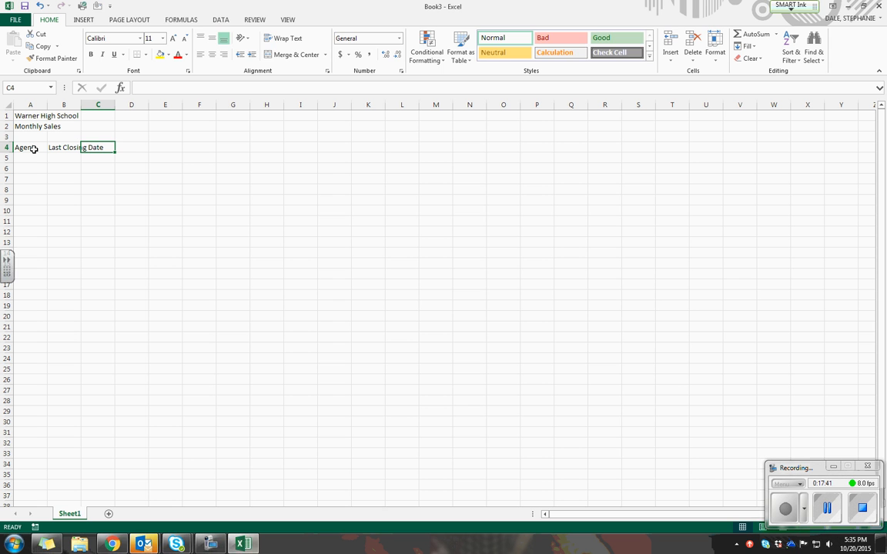
{"action": "type", "text": "January"}
{"action": "key", "text": "Tab"}
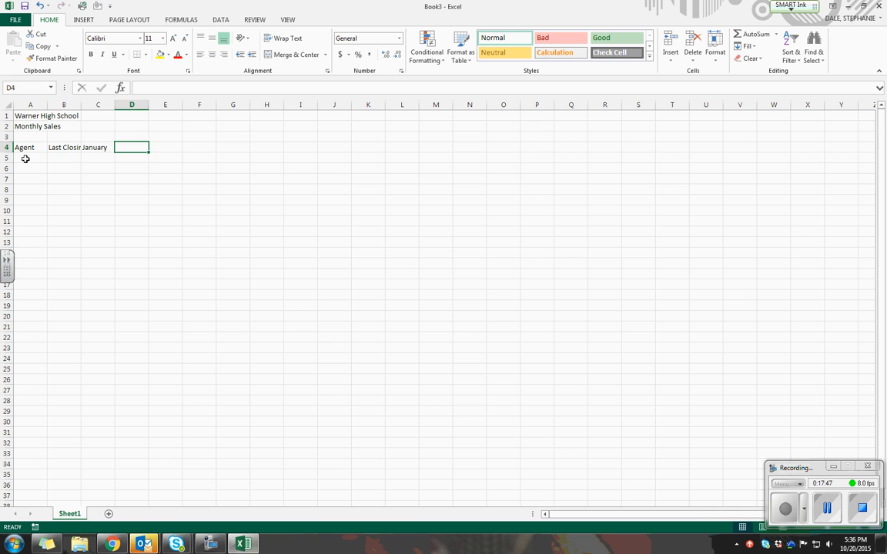
Step: Enter the four agents' first names in cells A5 to A8 under the Agent heading
{"action": "left_click", "coordinate": [22, 155]}
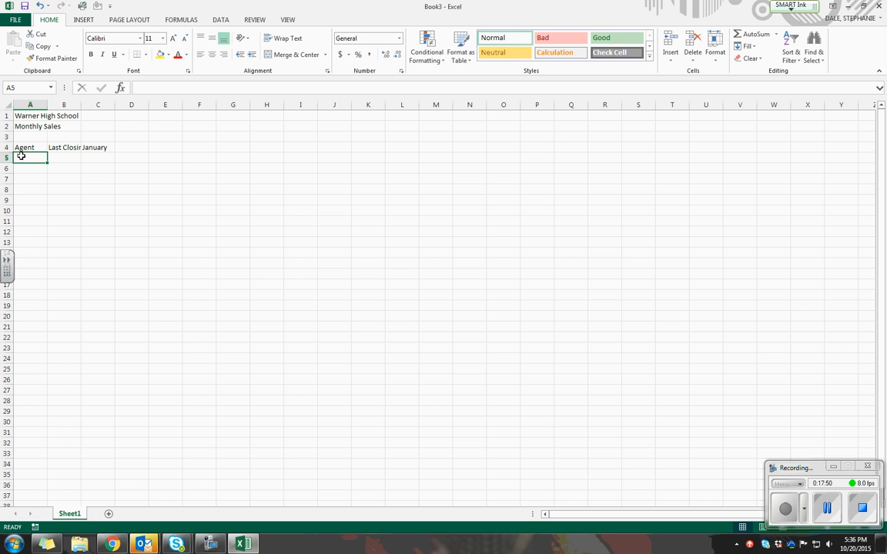
{"action": "key", "text": "Up"}
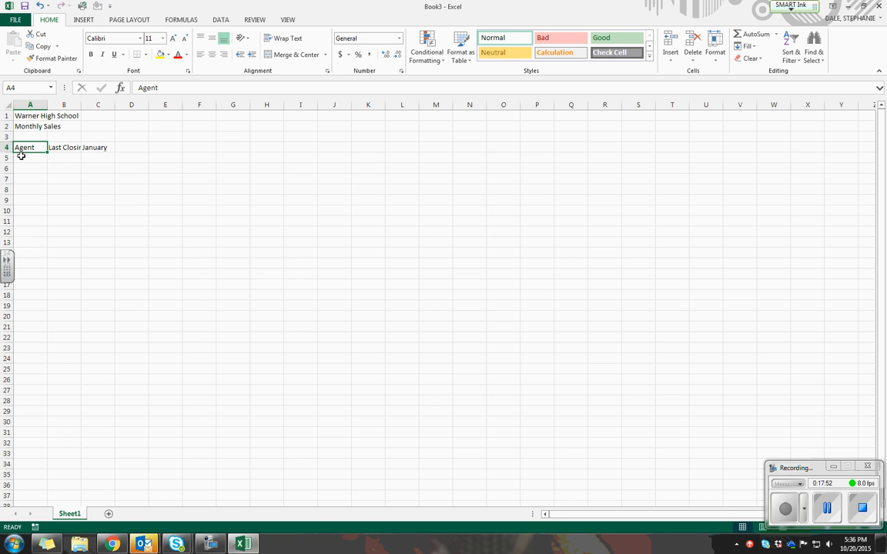
{"action": "left_click", "coordinate": [21, 156]}
{"action": "type", "text": "Rich"}
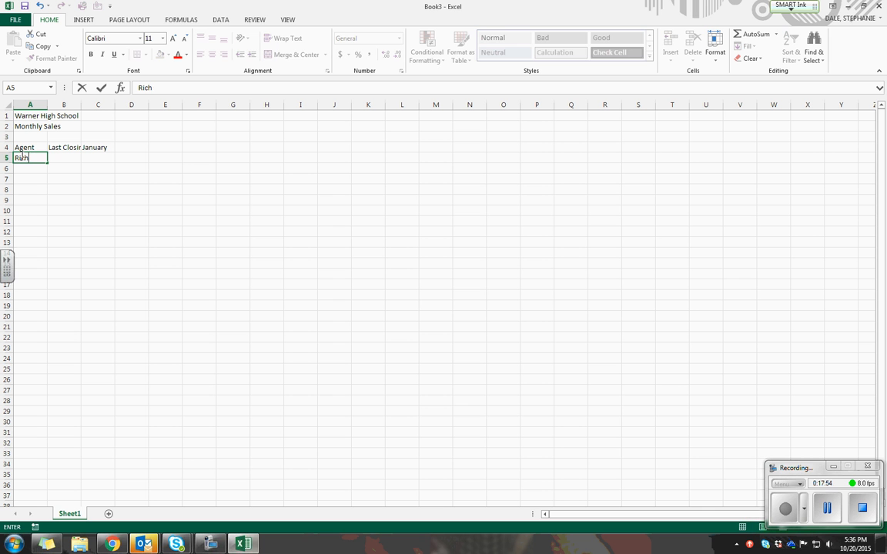
{"action": "type", "text": "ard"}
{"action": "key", "text": "Return"}
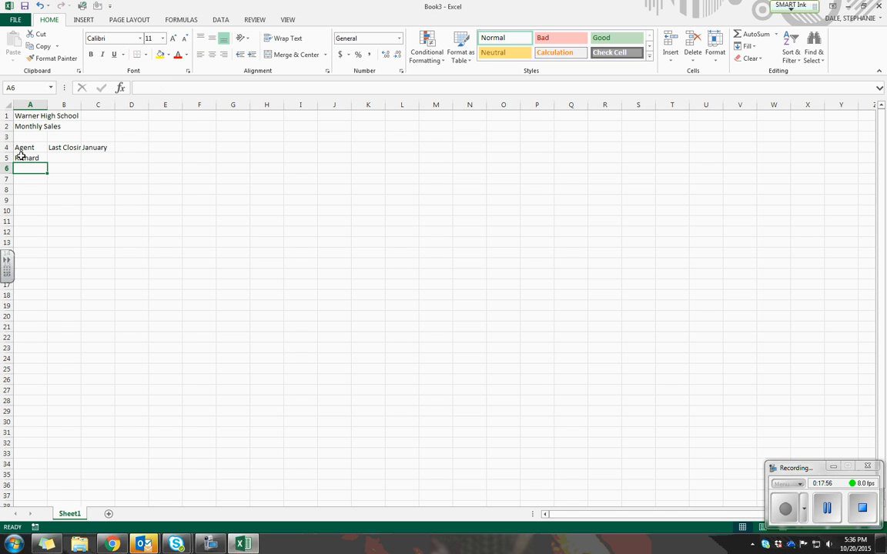
{"action": "type", "text": "David"}
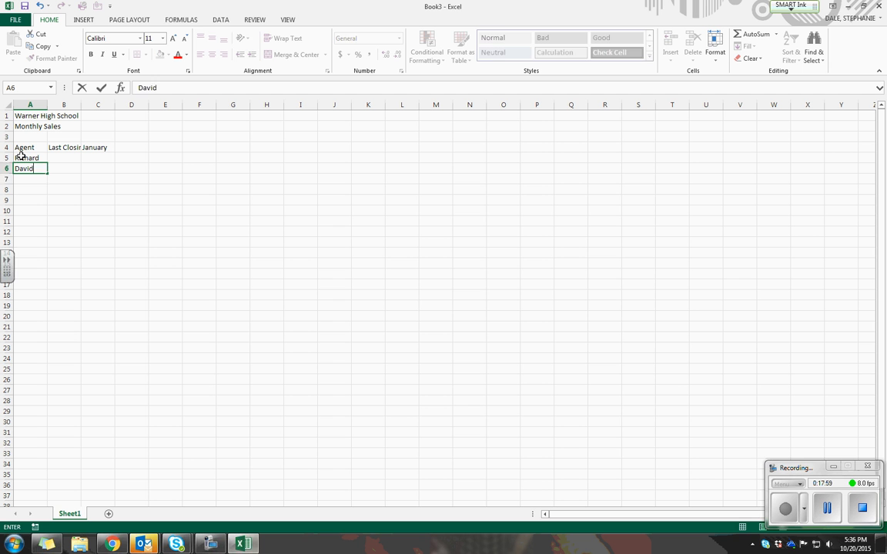
{"action": "key", "text": "Return"}
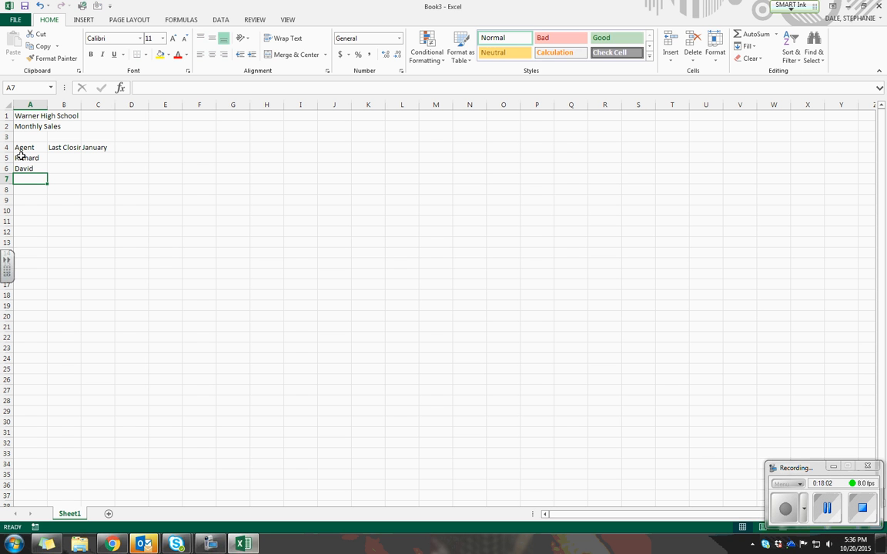
{"action": "type", "text": "Kim"}
{"action": "key", "text": "Return"}
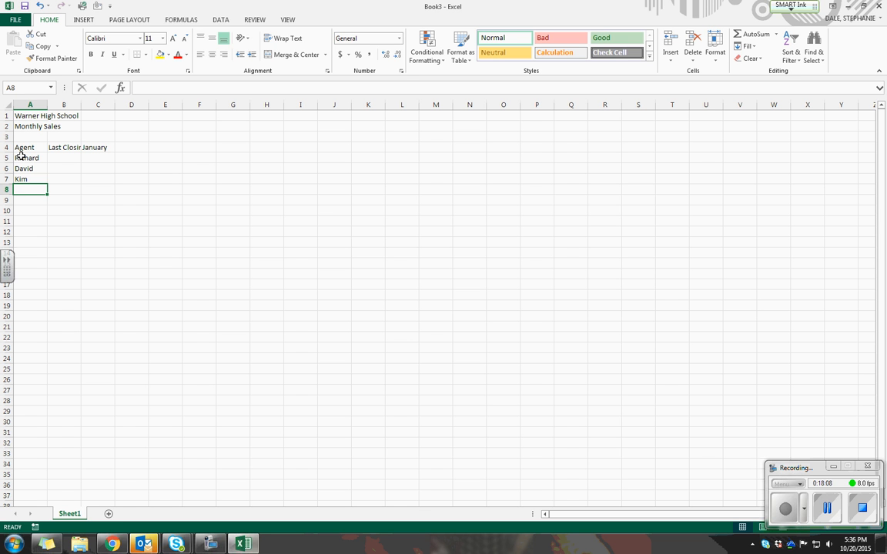
{"action": "type", "text": "Nicole"}
{"action": "key", "text": "Return"}
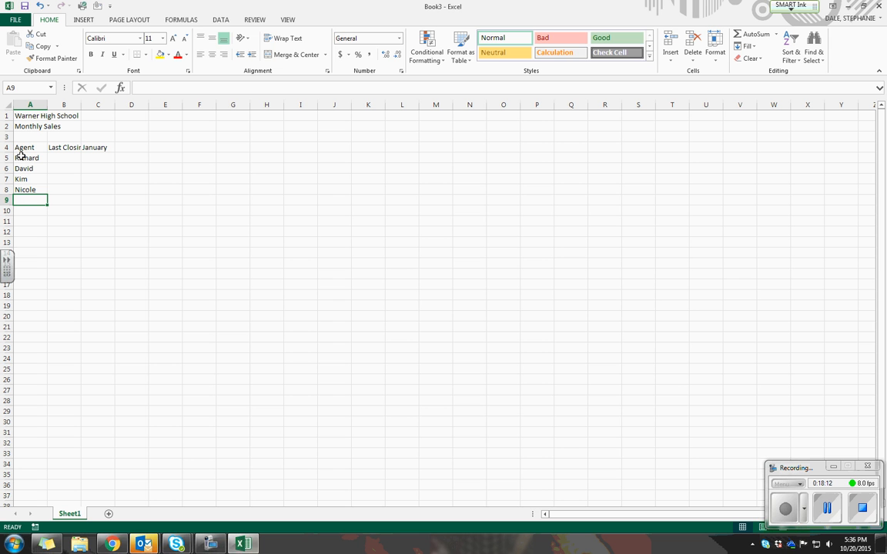
Step: Enter the first agent's name again in cell A9 by accepting the AutoComplete suggestion, and undo that entry
{"action": "type", "text": "Richard"}
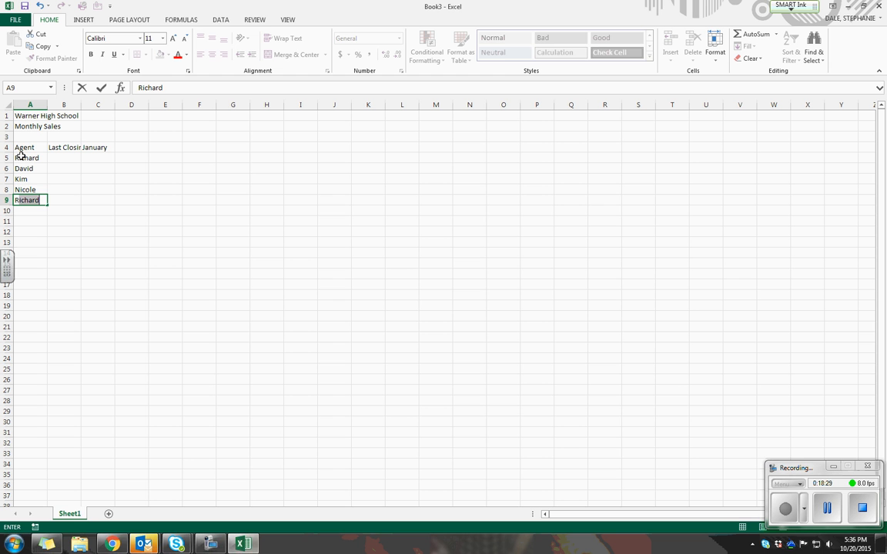
{"action": "key", "text": "Return"}
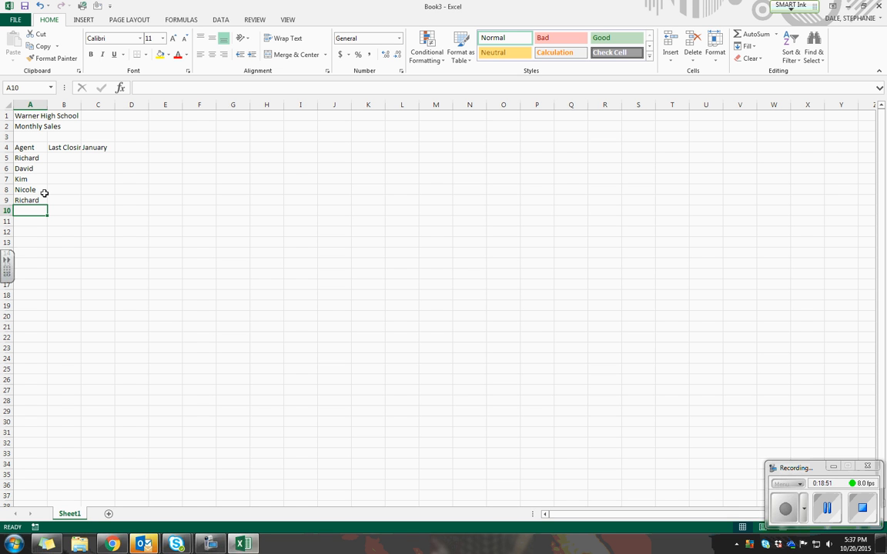
{"action": "left_click", "coordinate": [41, 6]}
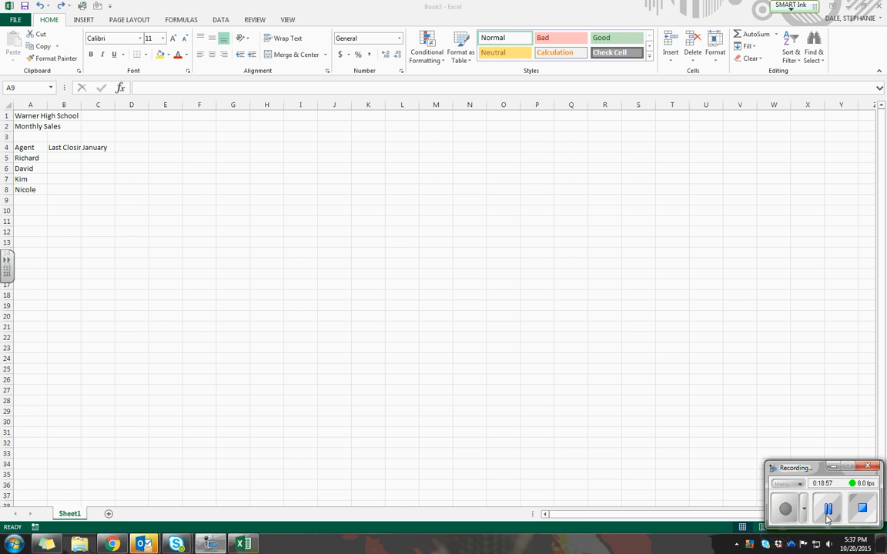
Step: Autofit column B to the width of the Last Closing Date heading
{"action": "left_click", "coordinate": [788, 505]}
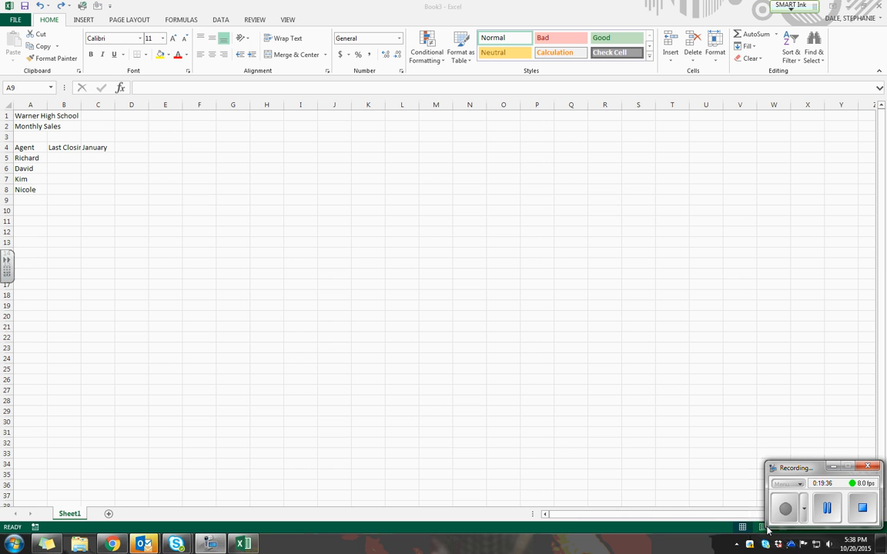
{"action": "left_click", "coordinate": [96, 158]}
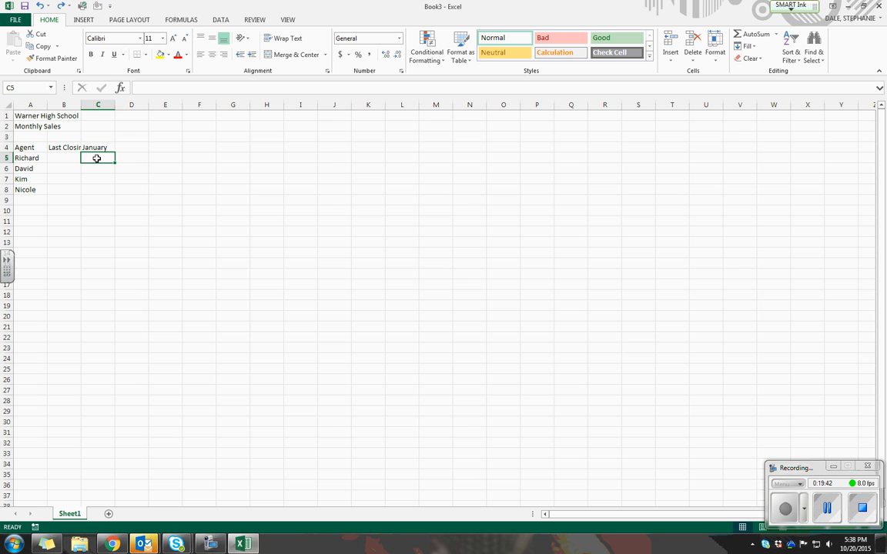
{"action": "double_click", "coordinate": [81, 106]}
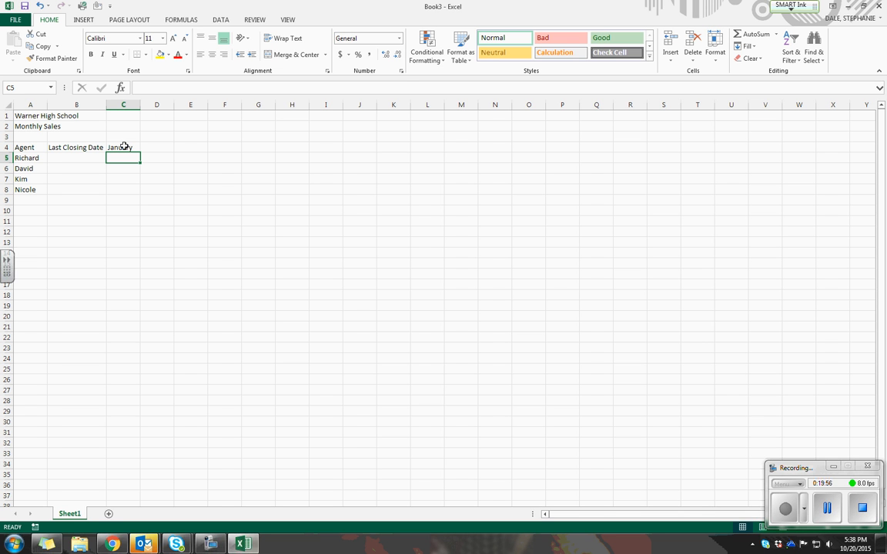
Step: Enter the January sales $275,000 in cell C5 and 125,000 in C6, and select C5 to check its stored value
{"action": "type", "text": "$"}
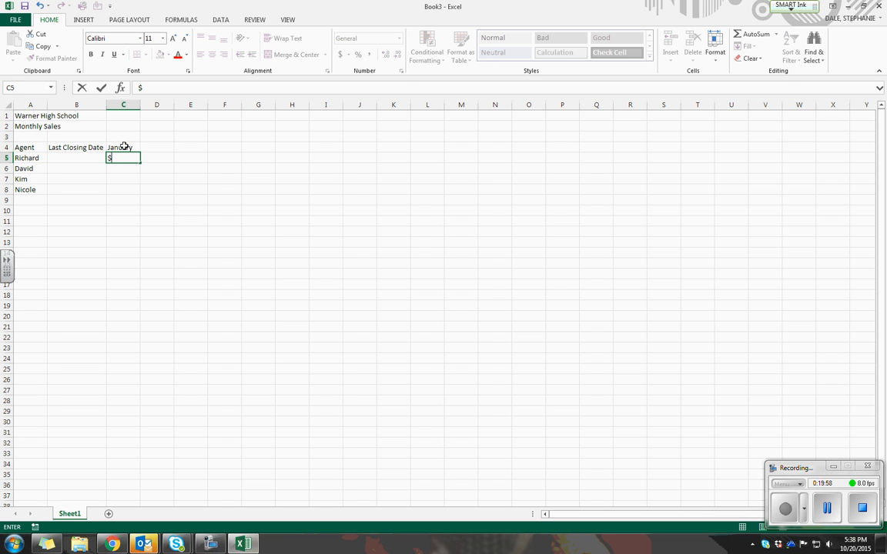
{"action": "type", "text": "275,000"}
{"action": "left_click", "coordinate": [120, 168]}
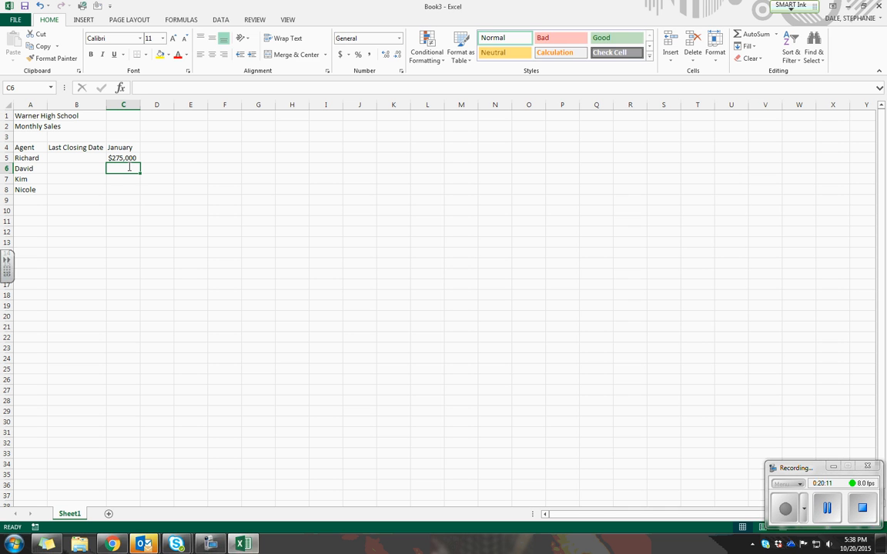
{"action": "type", "text": "125"}
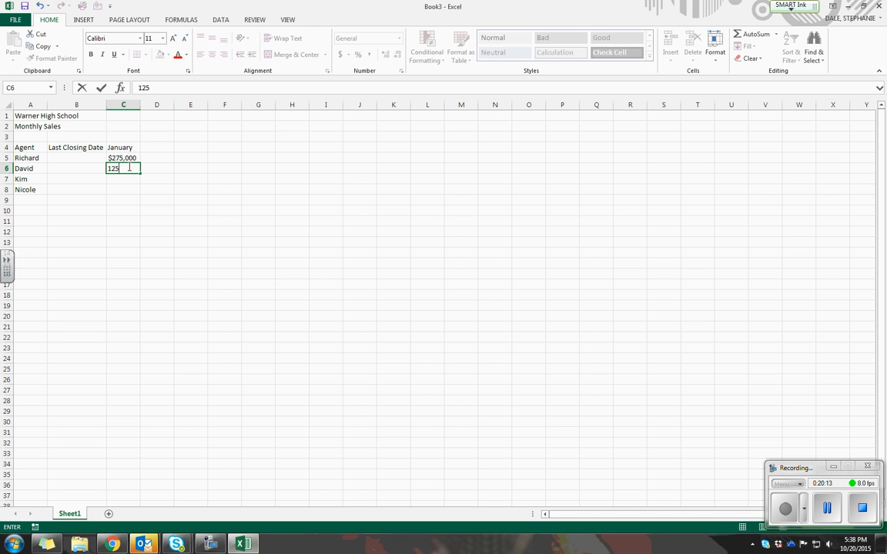
{"action": "type", "text": ",000"}
{"action": "key", "text": "Return"}
{"action": "left_click", "coordinate": [132, 159]}
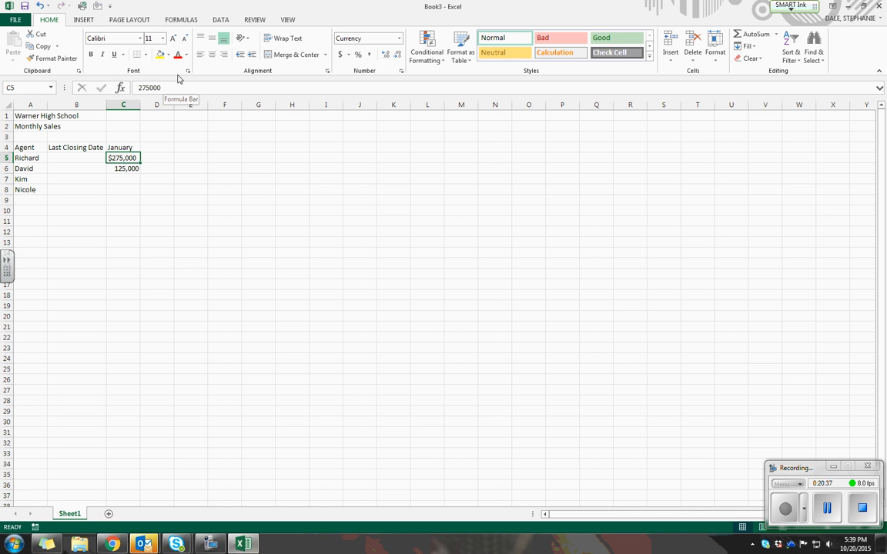
Step: Enter the January sales 209,000 in cell C7 and 258,000 in cell C8
{"action": "left_click", "coordinate": [125, 177]}
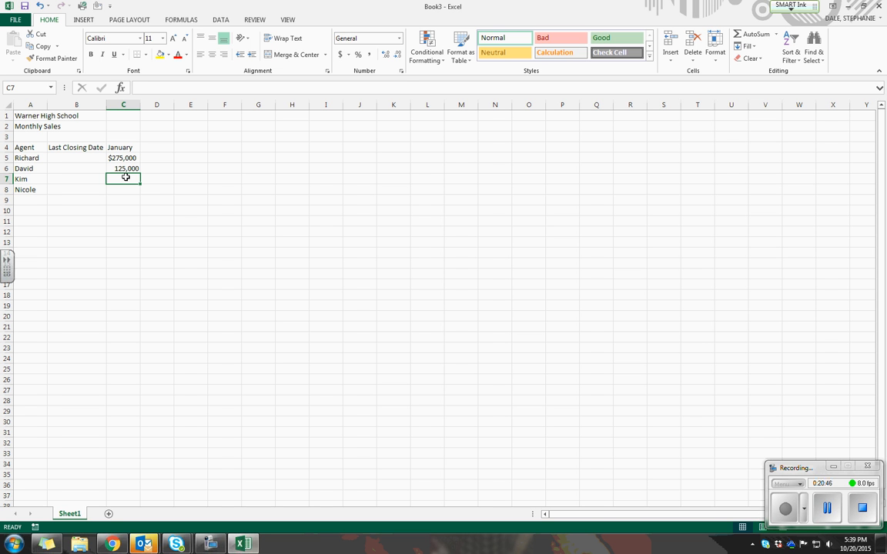
{"action": "type", "text": "209"}
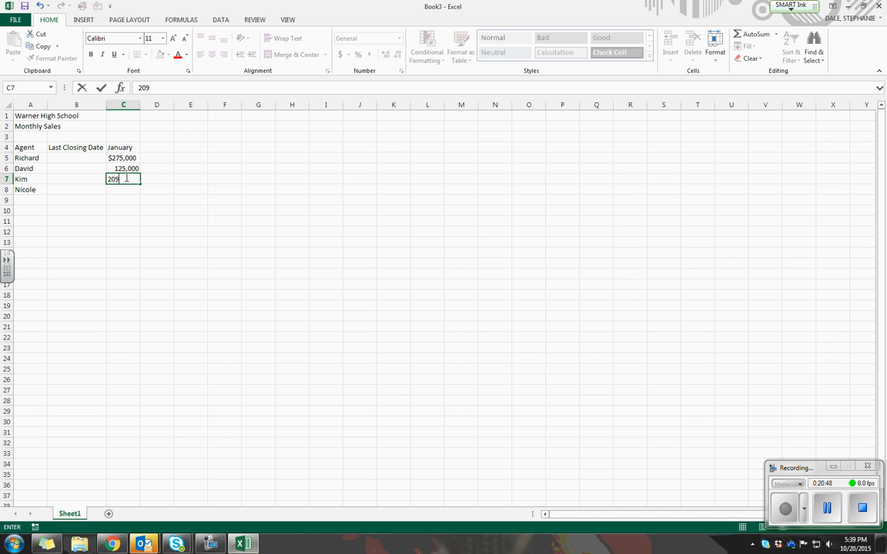
{"action": "type", "text": ",000"}
{"action": "key", "text": "Return"}
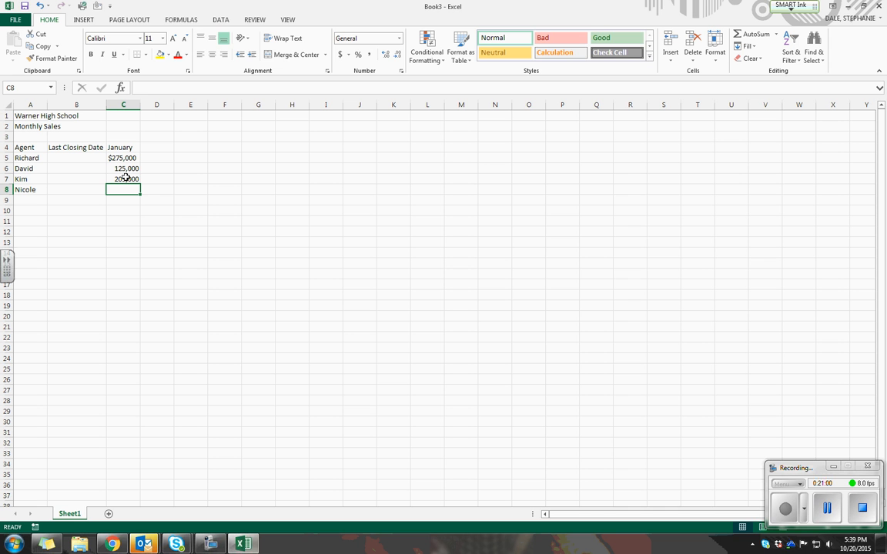
{"action": "type", "text": "2"}
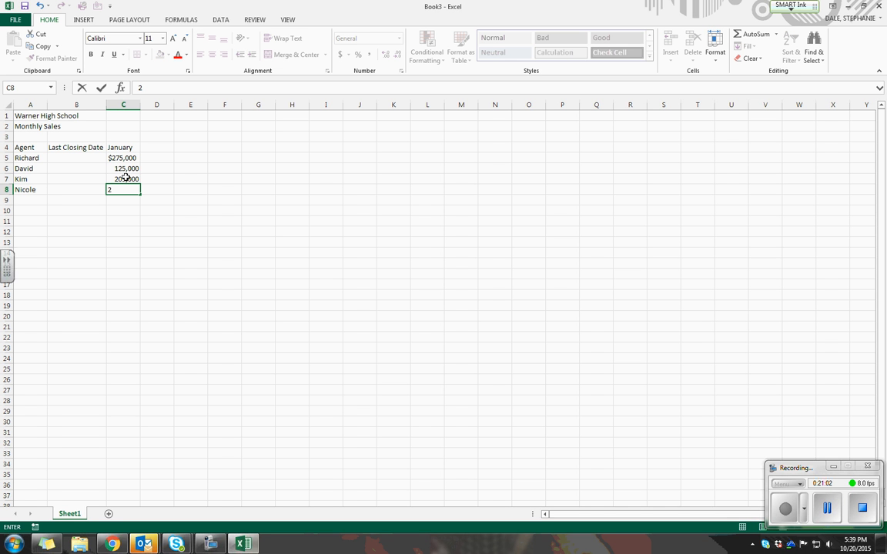
{"action": "type", "text": "58,000"}
{"action": "key", "text": "Return"}
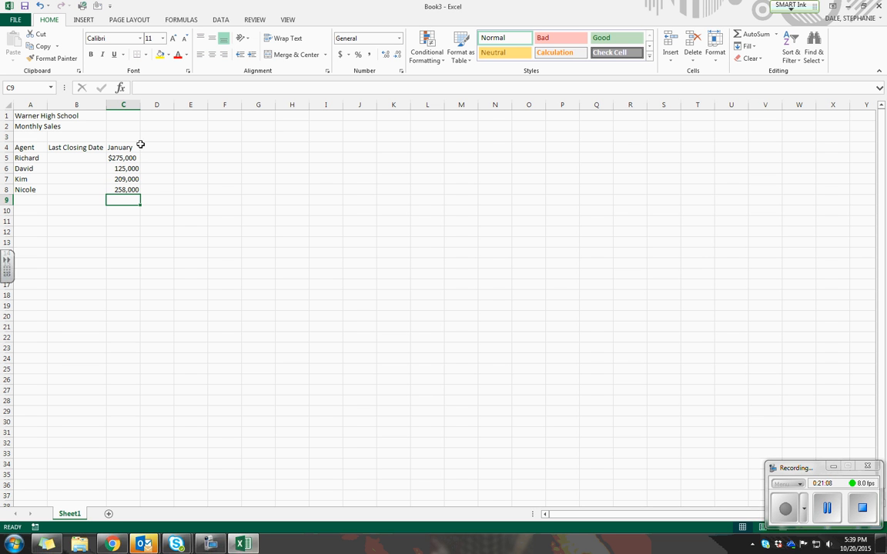
{"action": "left_click", "coordinate": [827, 508]}
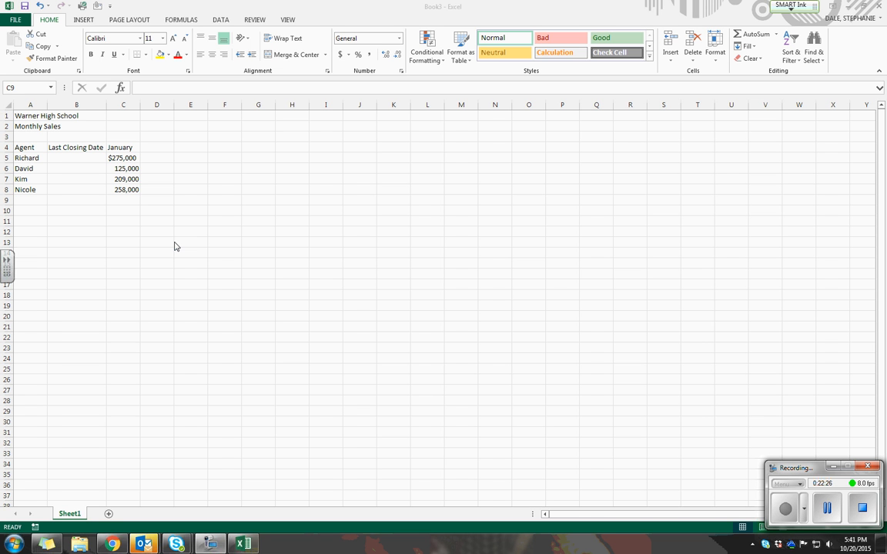
Step: Enter the last closing dates 1/4/2015 in cell B5 and 1/25/2015 in cell B6
{"action": "left_click", "coordinate": [63, 157]}
{"action": "key", "text": "BackSpace"}
{"action": "left_click", "coordinate": [65, 159]}
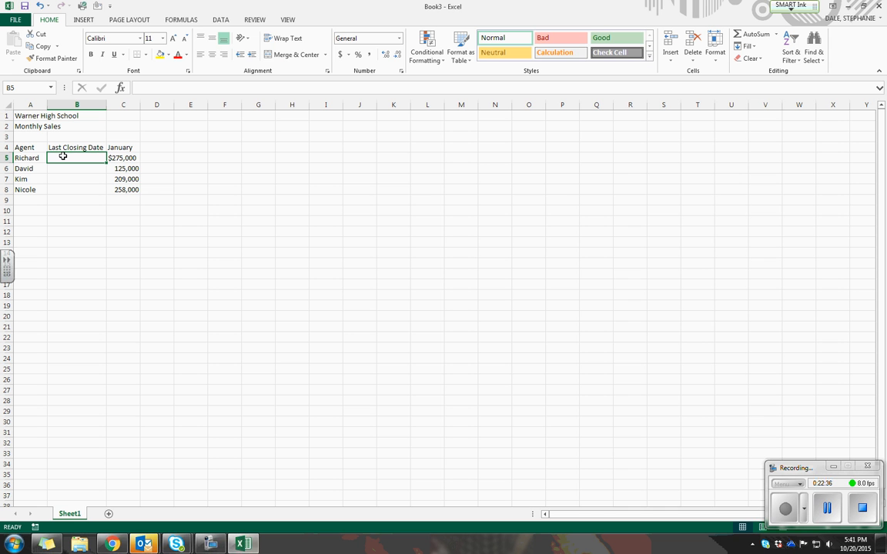
{"action": "type", "text": "1/4"}
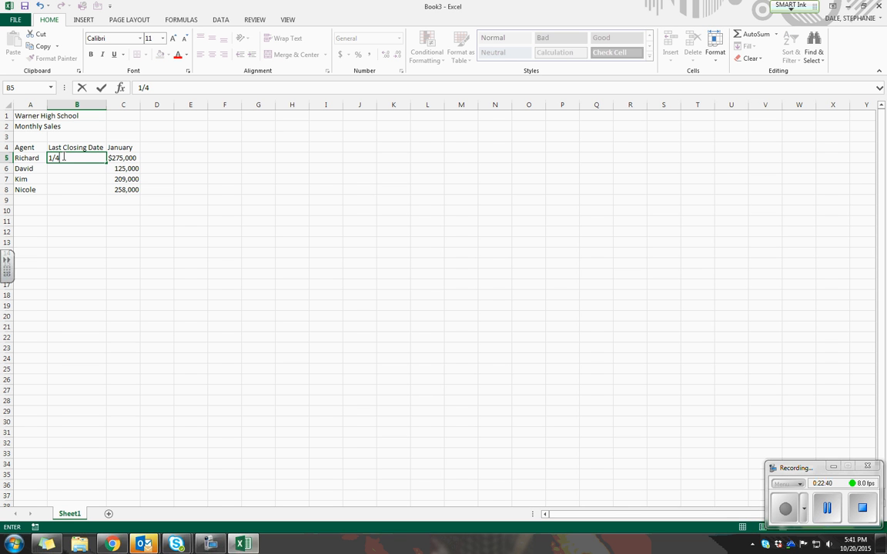
{"action": "type", "text": "/2015"}
{"action": "key", "text": "Return"}
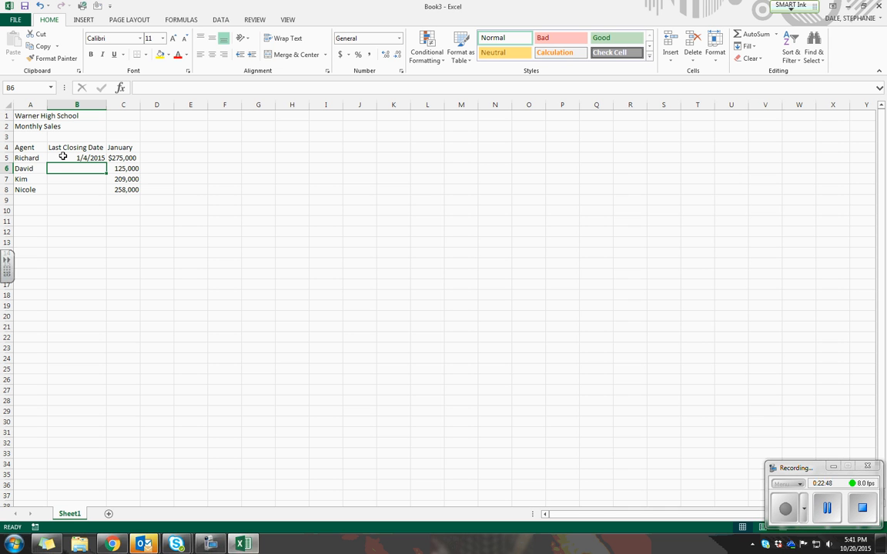
{"action": "type", "text": "1/25/2015"}
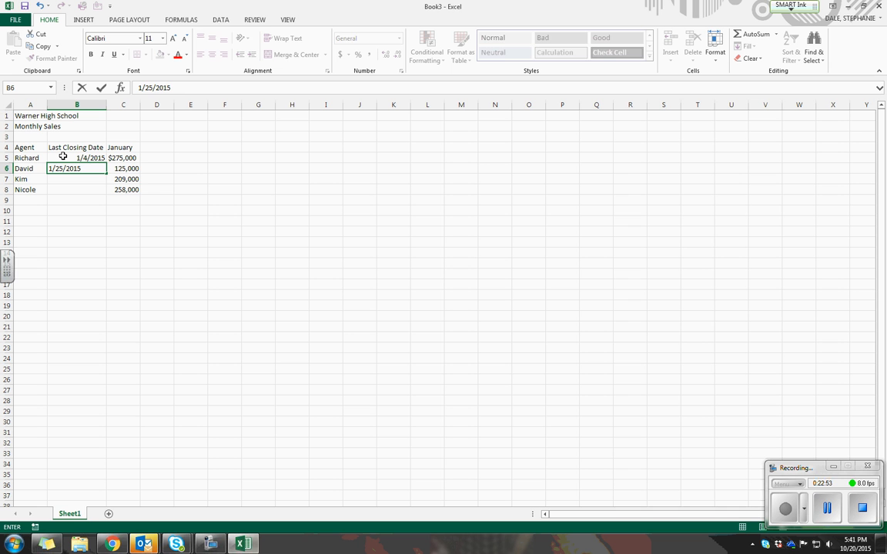
{"action": "key", "text": "Return"}
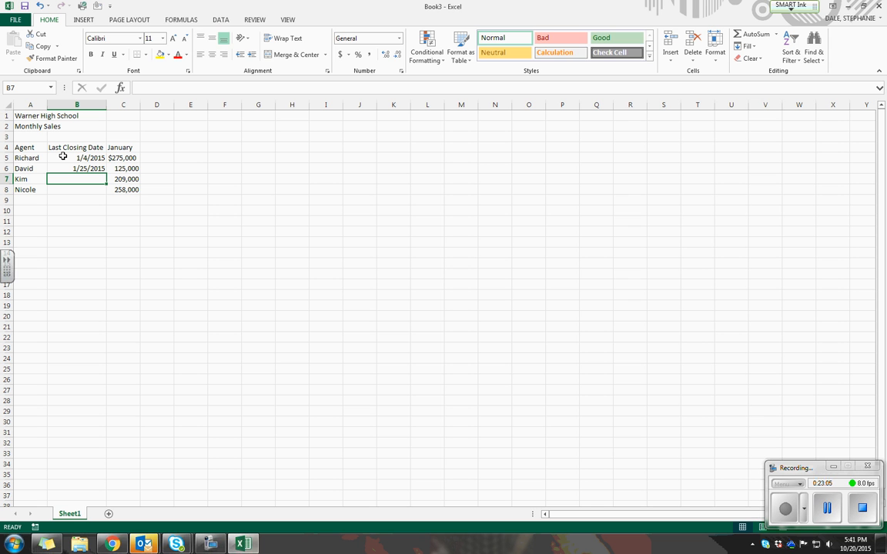
Step: Enter the closing date 1/17 in cell B7 without a year, and select B7 to check its stored value
{"action": "type", "text": "1/17"}
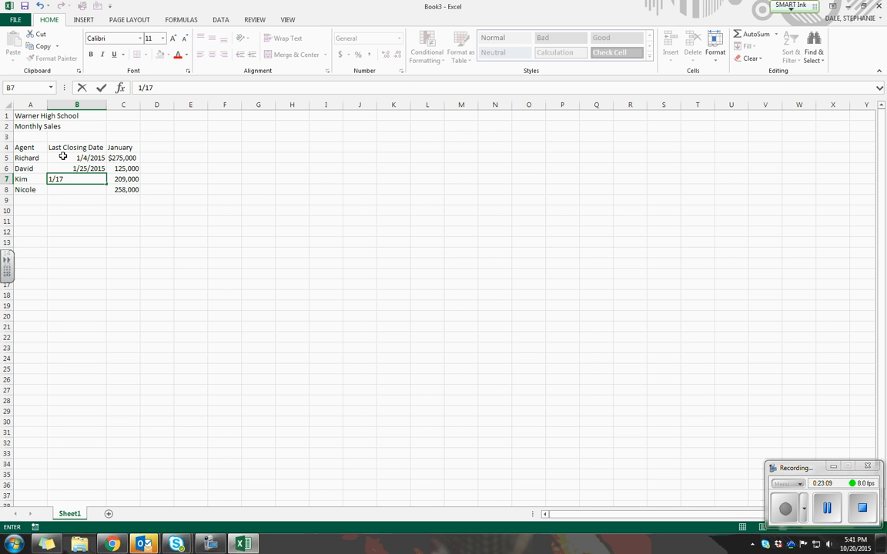
{"action": "key", "text": "Return"}
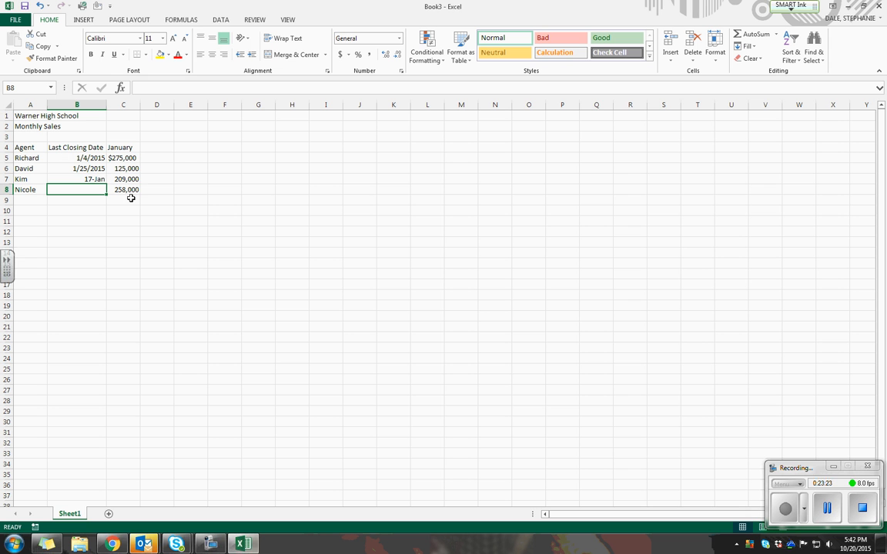
{"action": "left_click", "coordinate": [87, 177]}
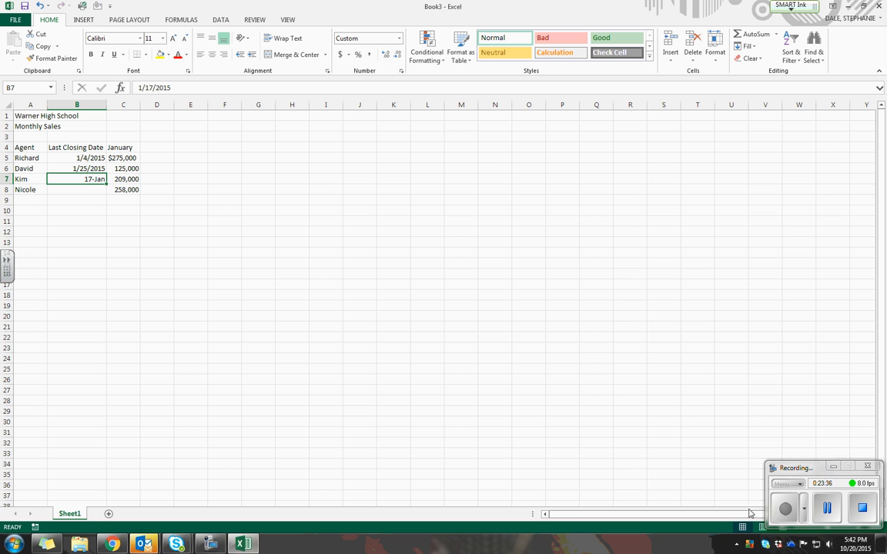
{"action": "left_click", "coordinate": [779, 520]}
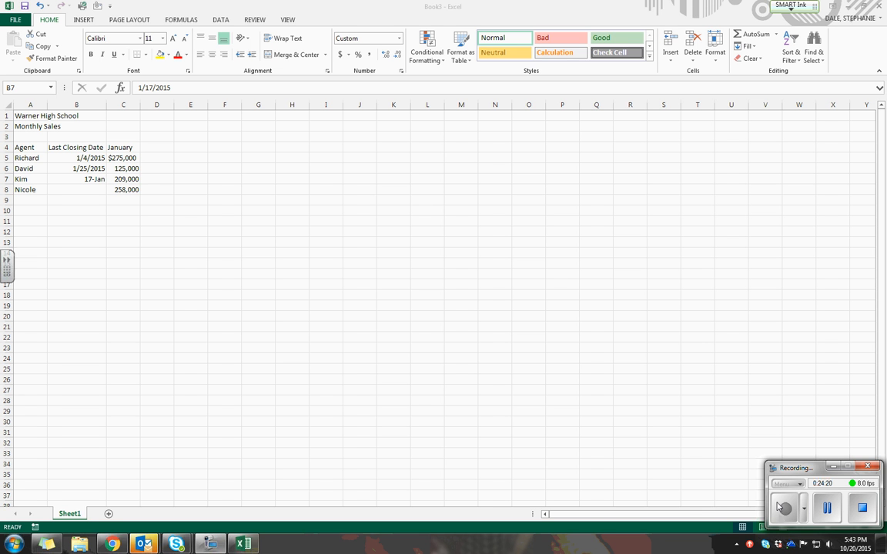
Step: Select the heading range C4:H4, and extend the date in B7 as a daily series down to B22
{"action": "left_click", "coordinate": [121, 147]}
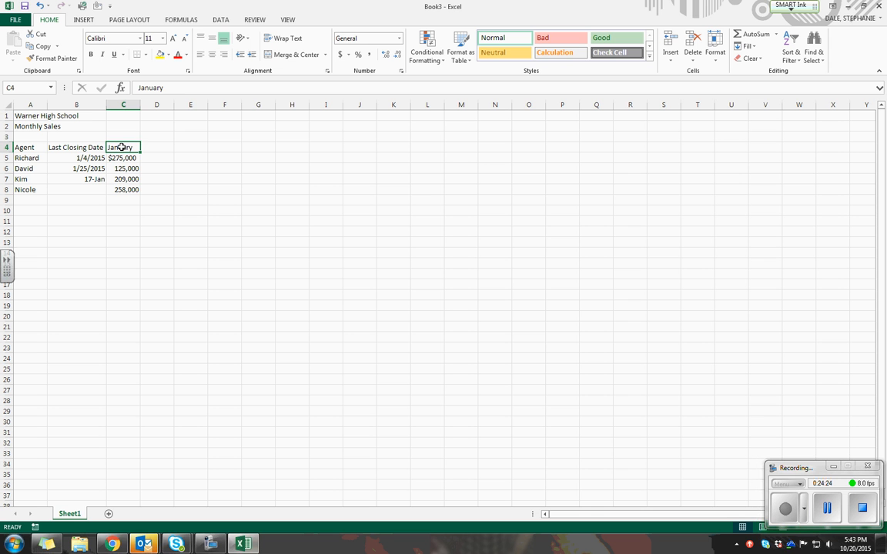
{"action": "left_click_drag", "start_coordinate": [137, 147], "coordinate": [285, 149]}
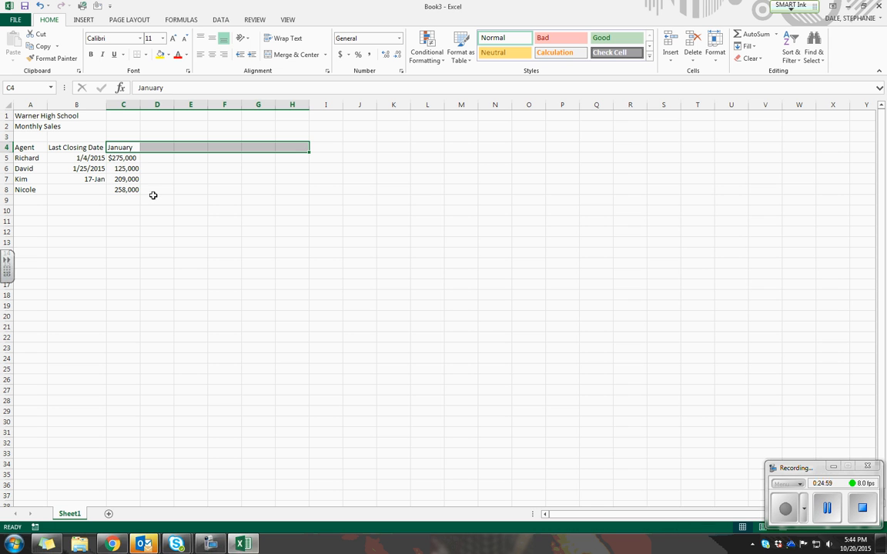
{"action": "left_click", "coordinate": [87, 179]}
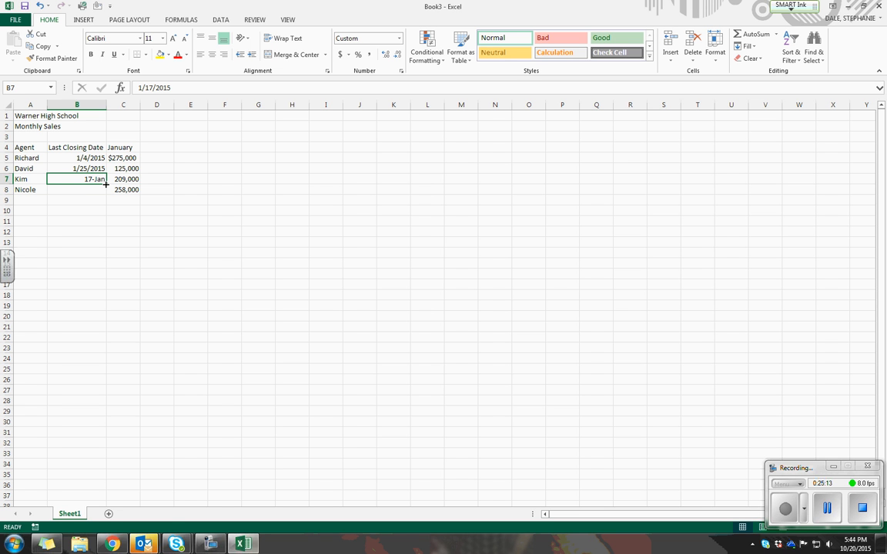
{"action": "left_click_drag", "start_coordinate": [107, 184], "coordinate": [101, 339]}
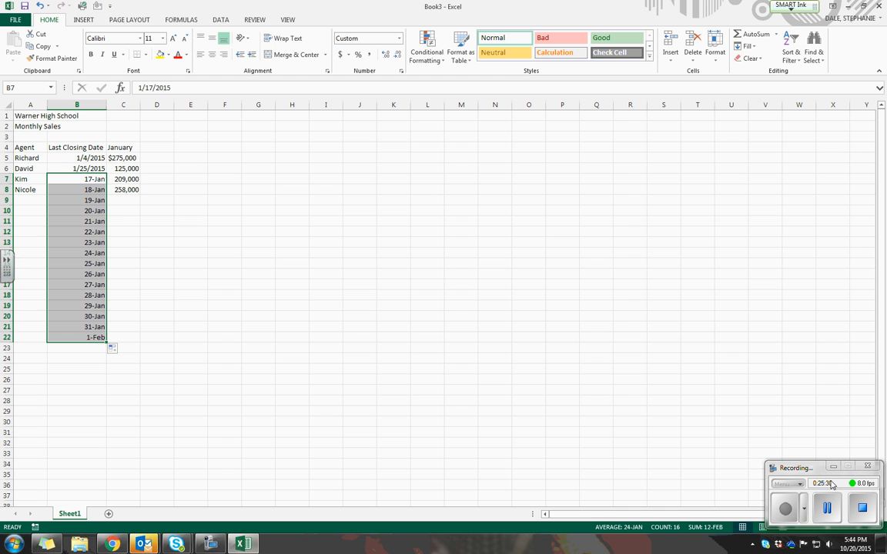
{"action": "left_click", "coordinate": [828, 508]}
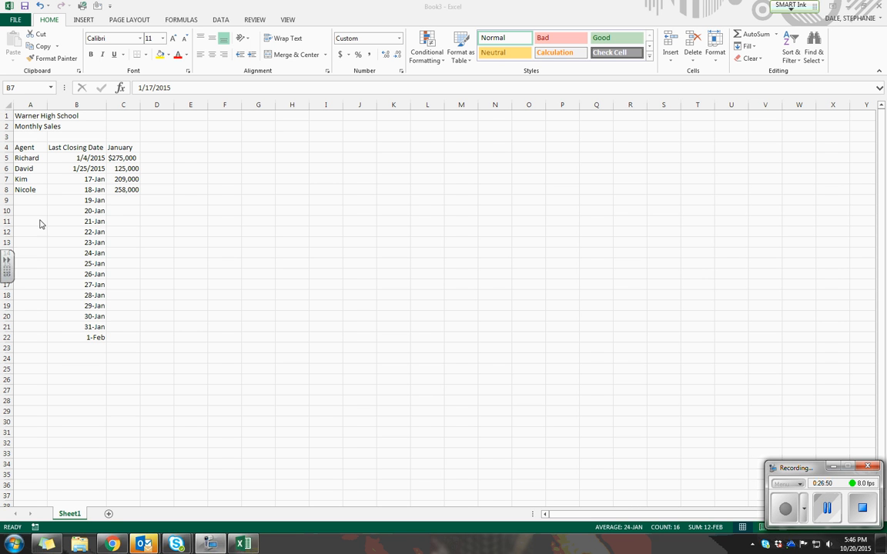
Step: Close the Book3 workbook without saving its changes
{"action": "left_click", "coordinate": [16, 25]}
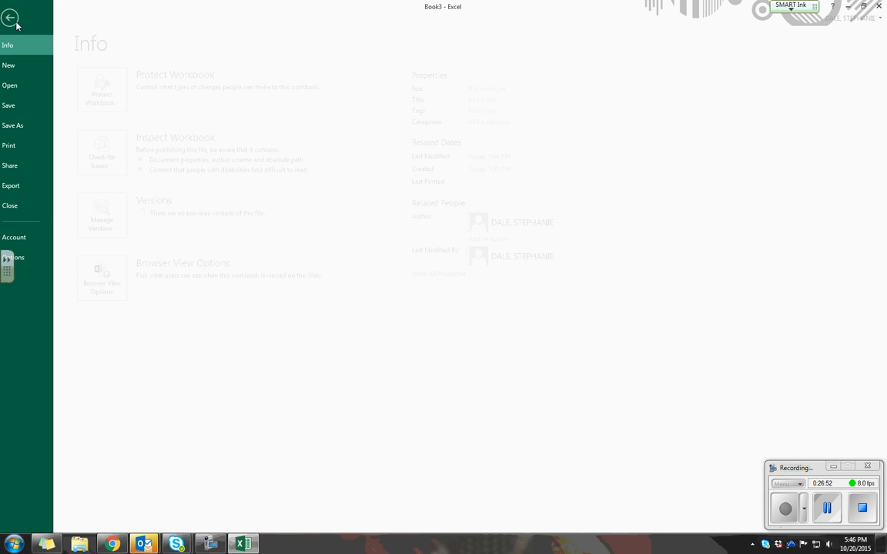
{"action": "left_click", "coordinate": [39, 209]}
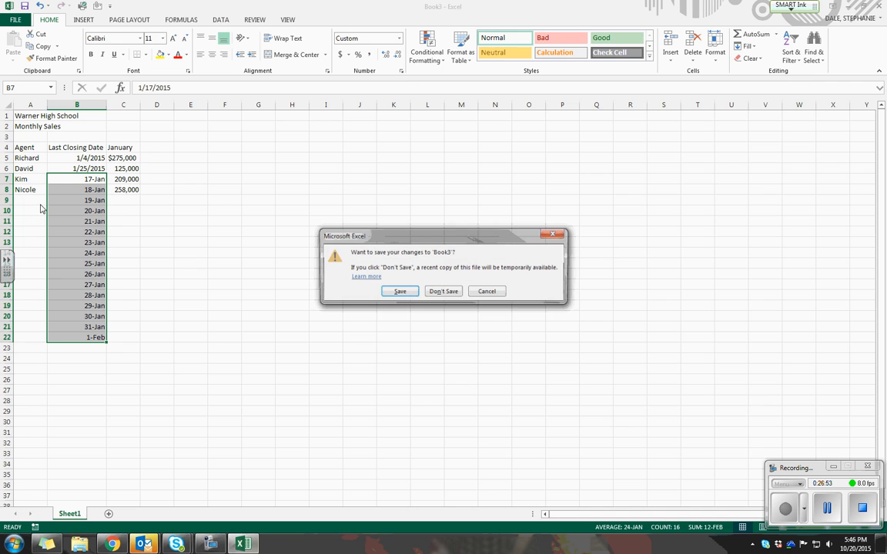
{"action": "left_click", "coordinate": [443, 292]}
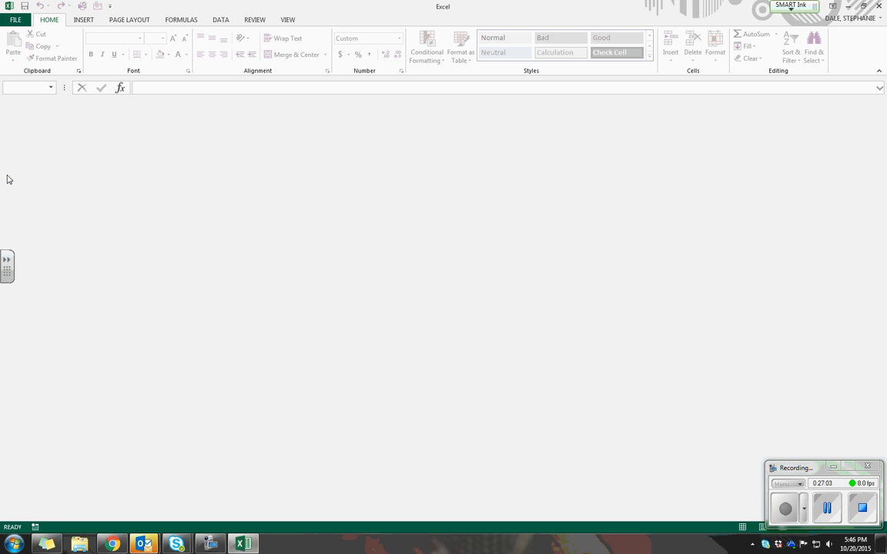
Step: Open the 02 Customers workbook from the Lesson02_Student Files folder in Excel 2013 Student Data Files, and enable editing
{"action": "left_click", "coordinate": [16, 20]}
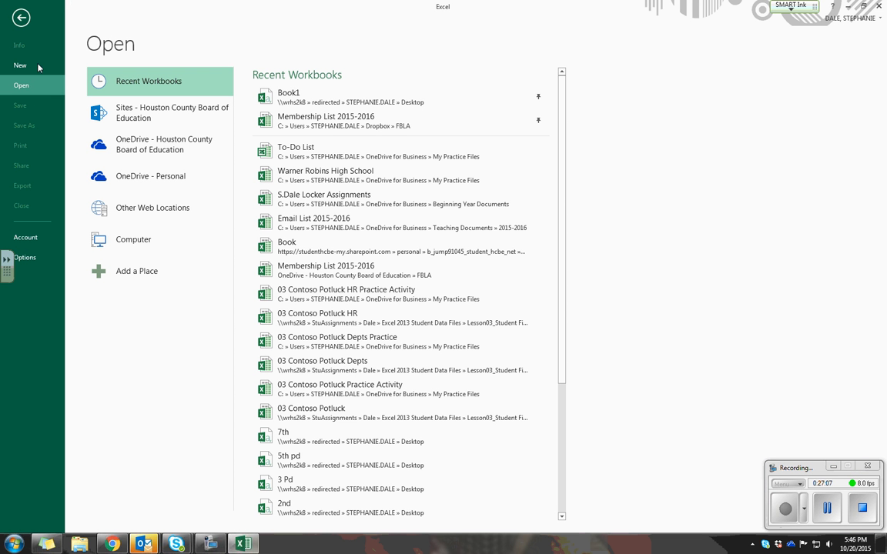
{"action": "left_click", "coordinate": [171, 245]}
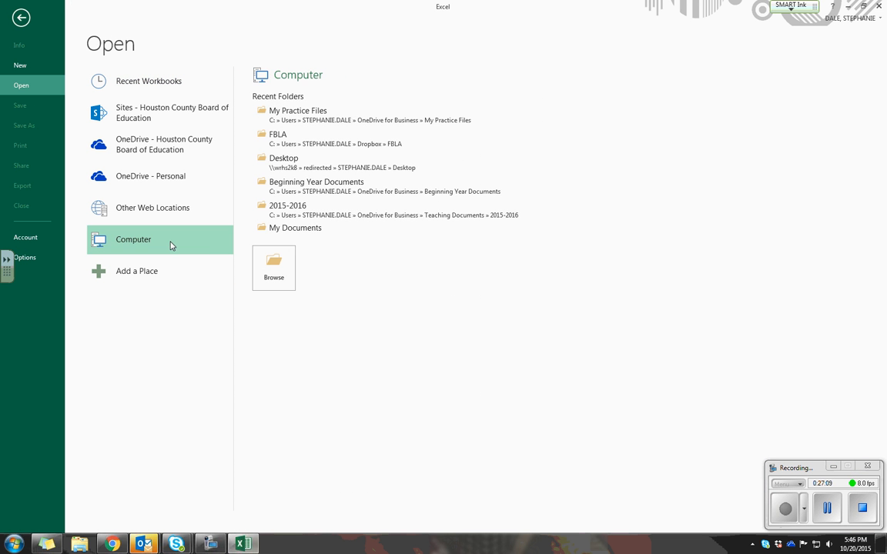
{"action": "left_click", "coordinate": [278, 166]}
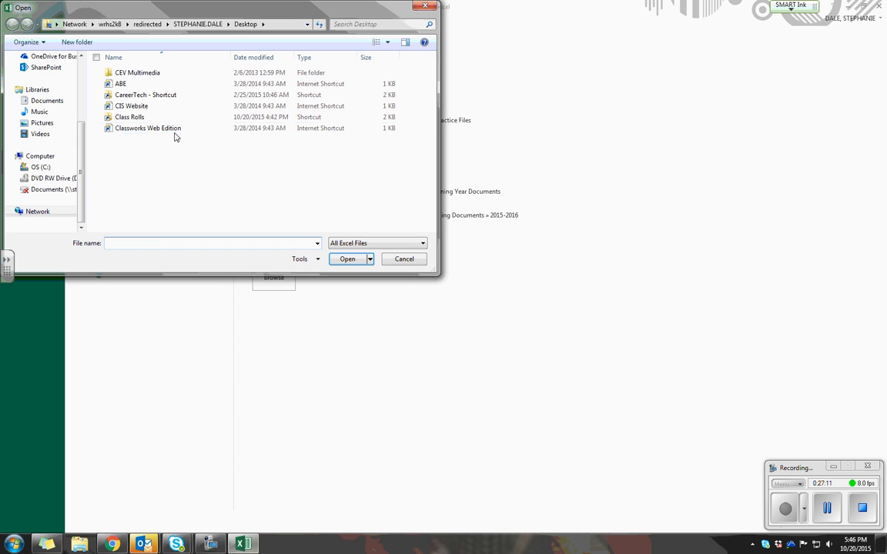
{"action": "left_click", "coordinate": [191, 207]}
{"action": "double_click", "coordinate": [191, 208]}
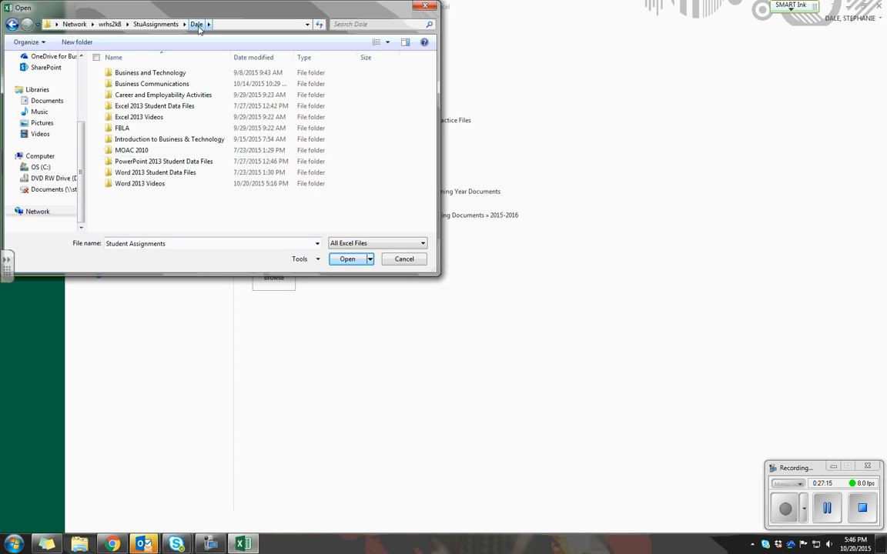
{"action": "double_click", "coordinate": [188, 108]}
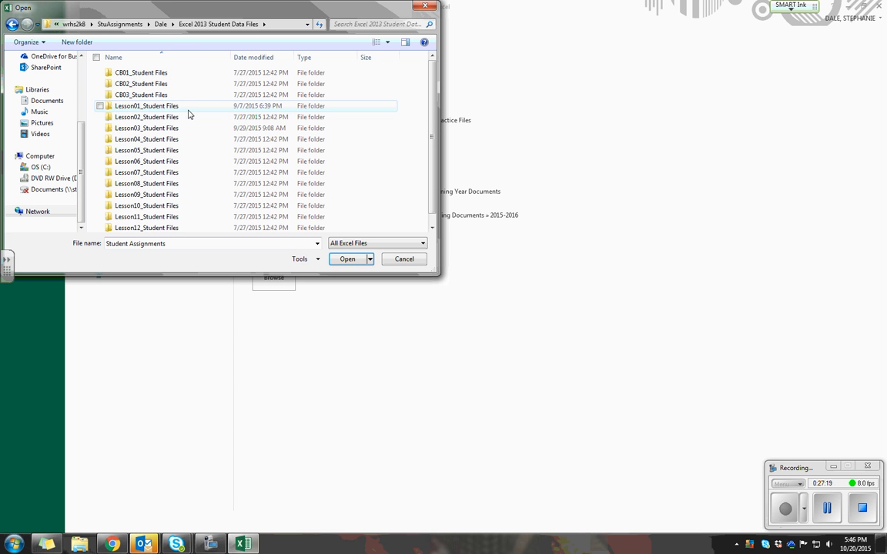
{"action": "double_click", "coordinate": [187, 120]}
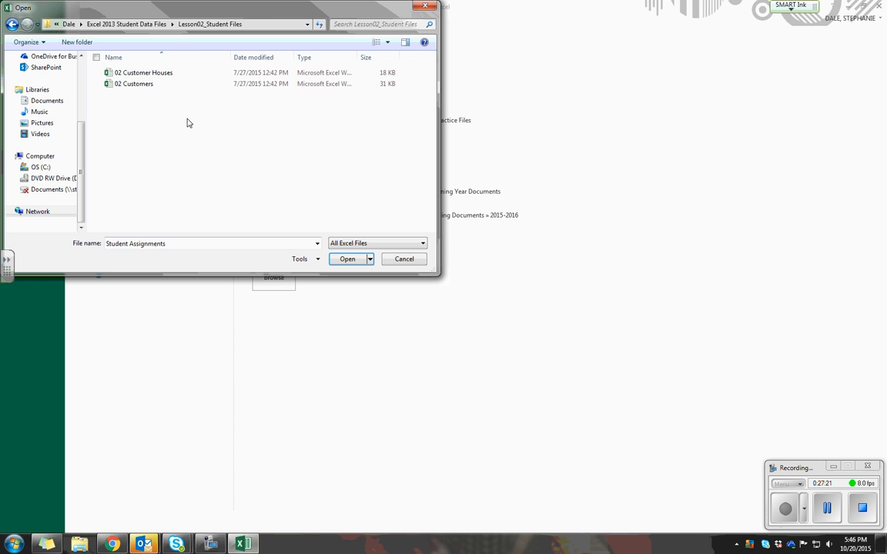
{"action": "left_click", "coordinate": [135, 87]}
{"action": "left_click", "coordinate": [346, 259]}
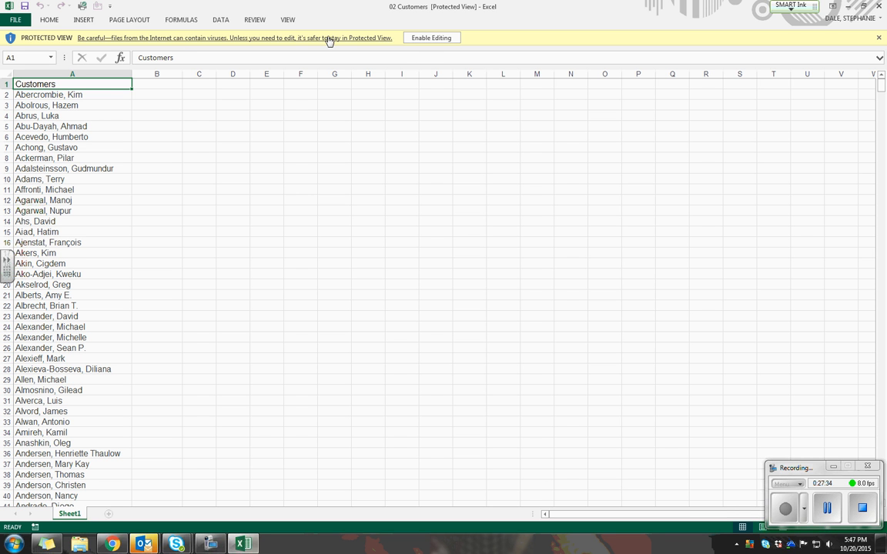
{"action": "left_click", "coordinate": [414, 38]}
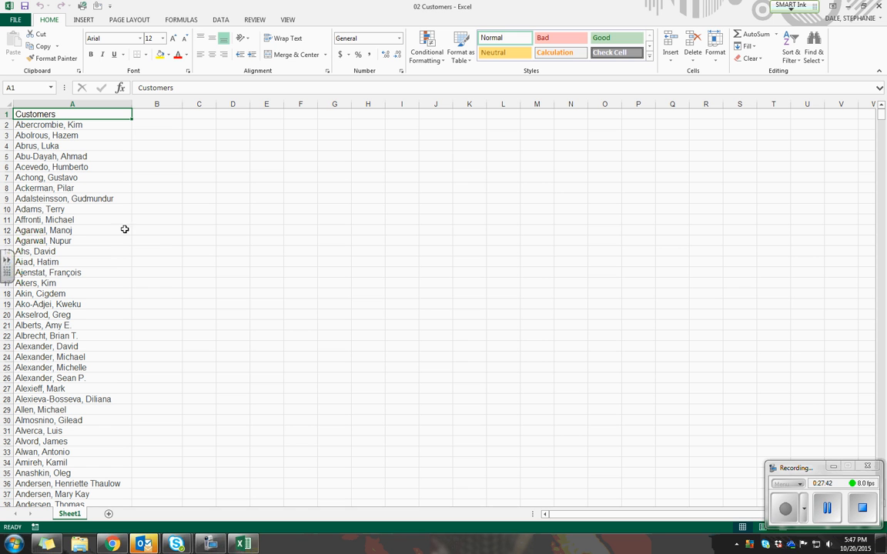
{"action": "left_click", "coordinate": [161, 124]}
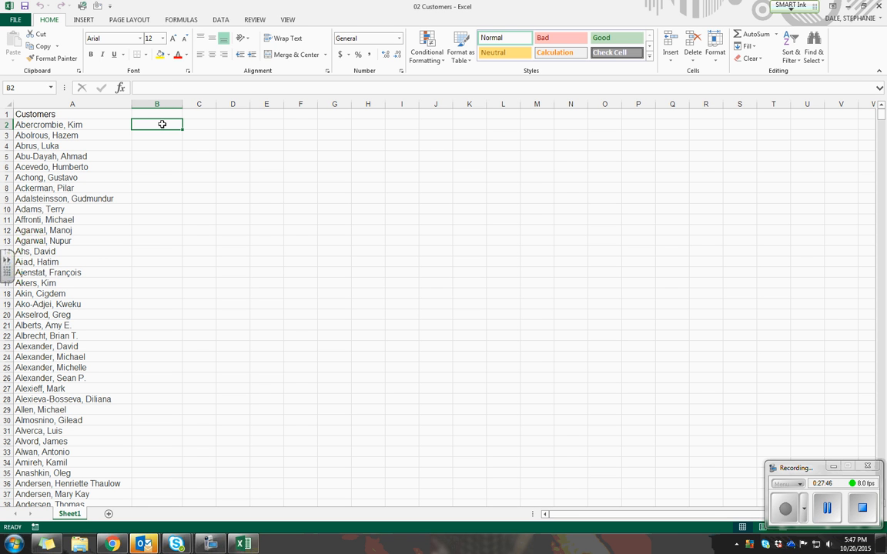
{"action": "type", "text": "First"}
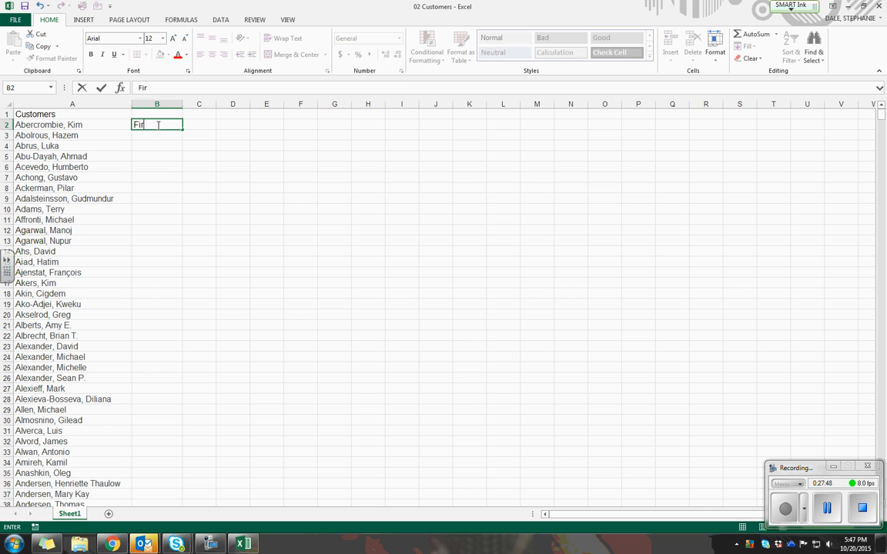
{"action": "key", "text": "BackSpace"}
{"action": "key", "text": "BackSpace"}
{"action": "key", "text": "BackSpace"}
{"action": "key", "text": "BackSpace"}
{"action": "key", "text": "BackSpace"}
Step: Enter the column headings First in cell B1 and Last in cell C1
{"action": "left_click", "coordinate": [156, 104]}
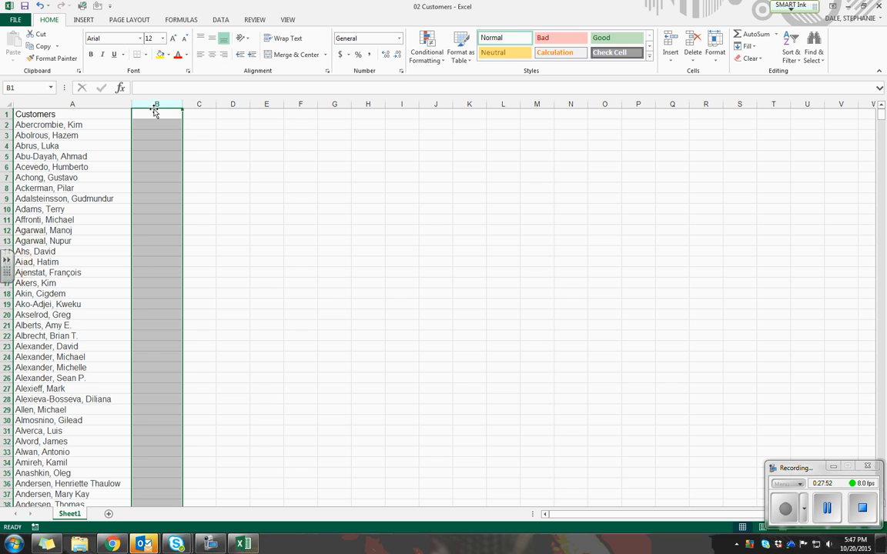
{"action": "left_click", "coordinate": [159, 117]}
{"action": "type", "text": "First"}
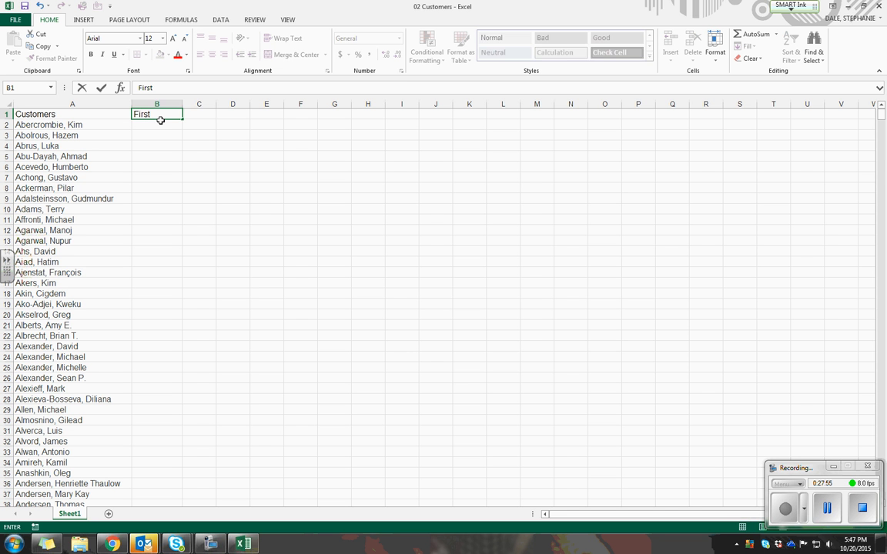
{"action": "key", "text": "Tab"}
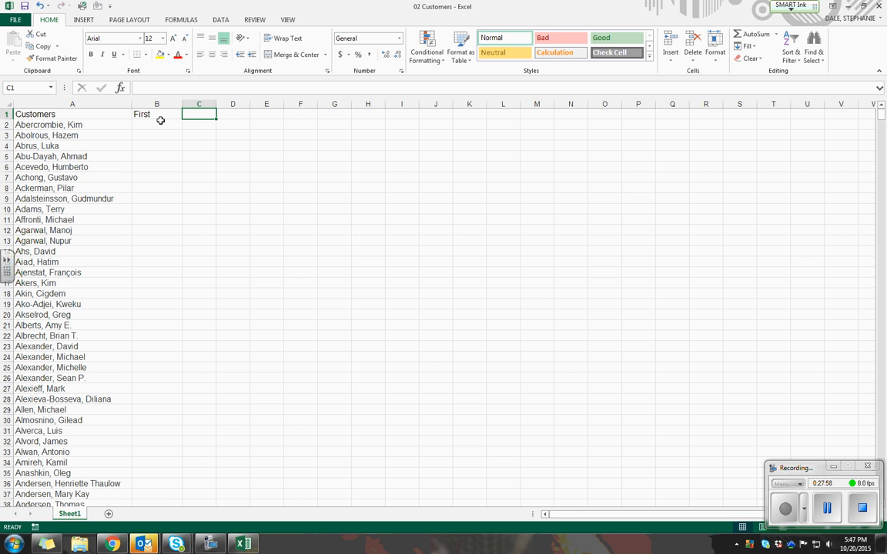
{"action": "type", "text": "Last"}
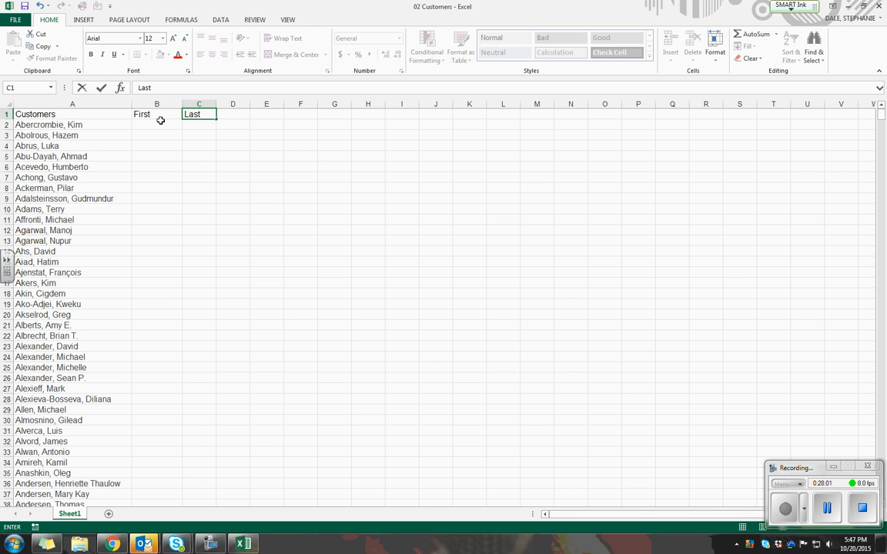
{"action": "key", "text": "Return"}
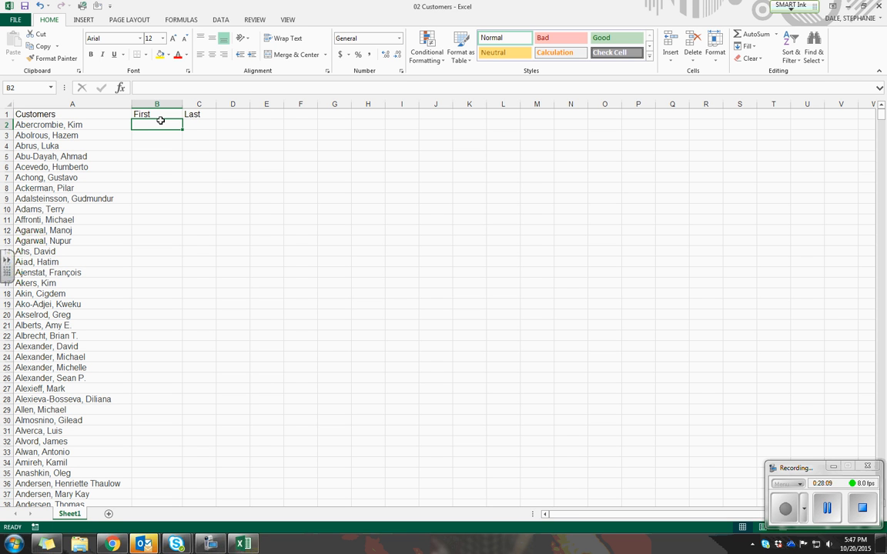
Step: Enter the first two customers' first names in B2 and B3, and accept the Flash Fill suggestions for the rest of the First column
{"action": "type", "text": "Kim"}
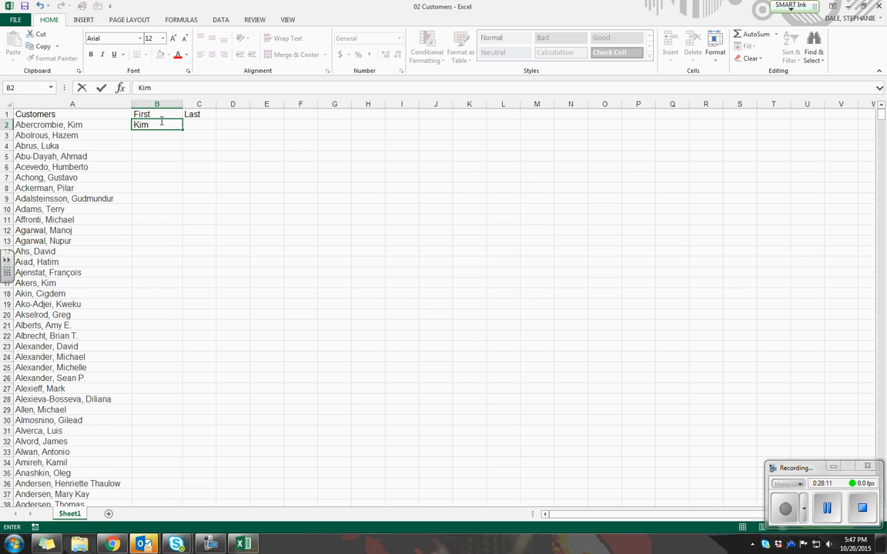
{"action": "key", "text": "Return"}
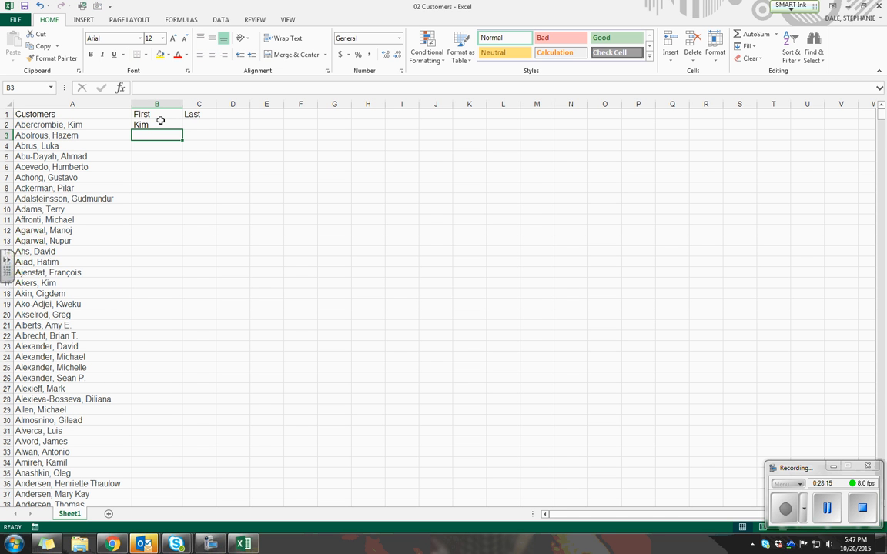
{"action": "type", "text": "Hazem"}
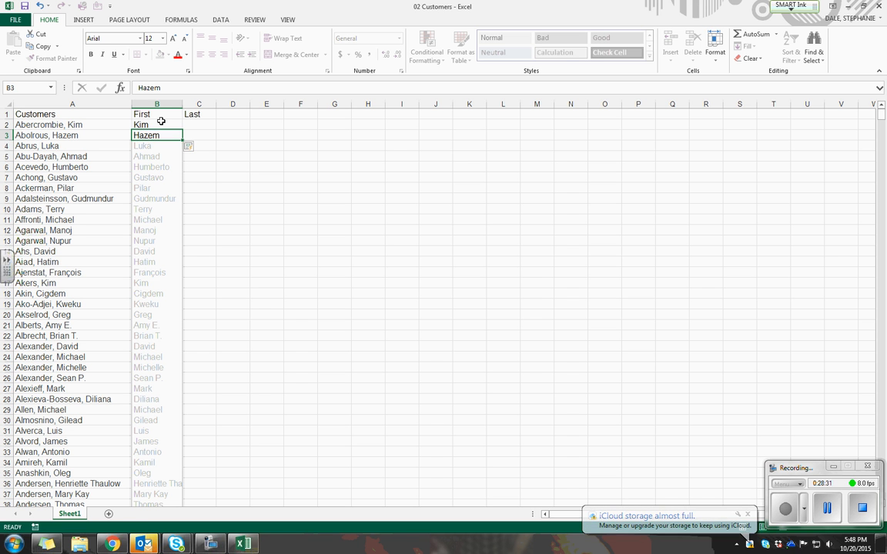
{"action": "key", "text": "Return"}
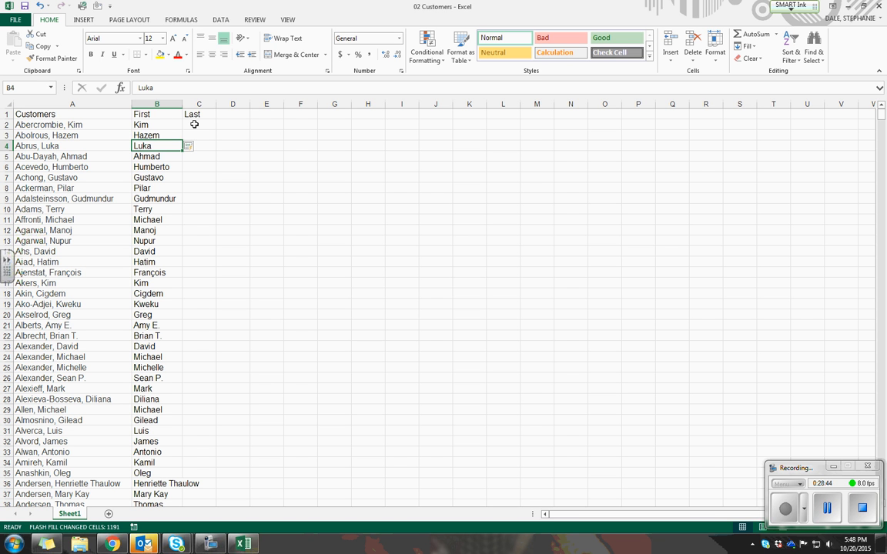
Step: Enter the first two customers' last names in C2 and C3, Flash Fill the rest of the Last column, and view the Flash Fill options
{"action": "left_click", "coordinate": [194, 125]}
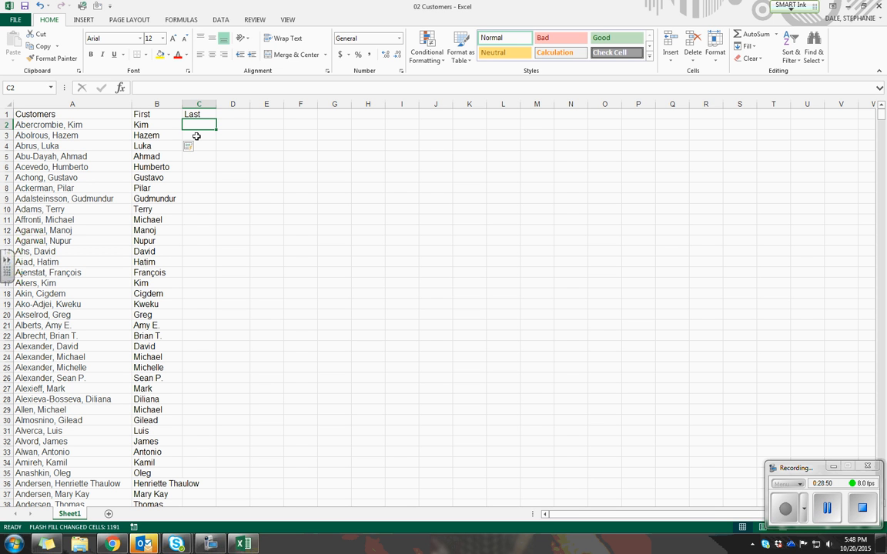
{"action": "type", "text": "Aberc"}
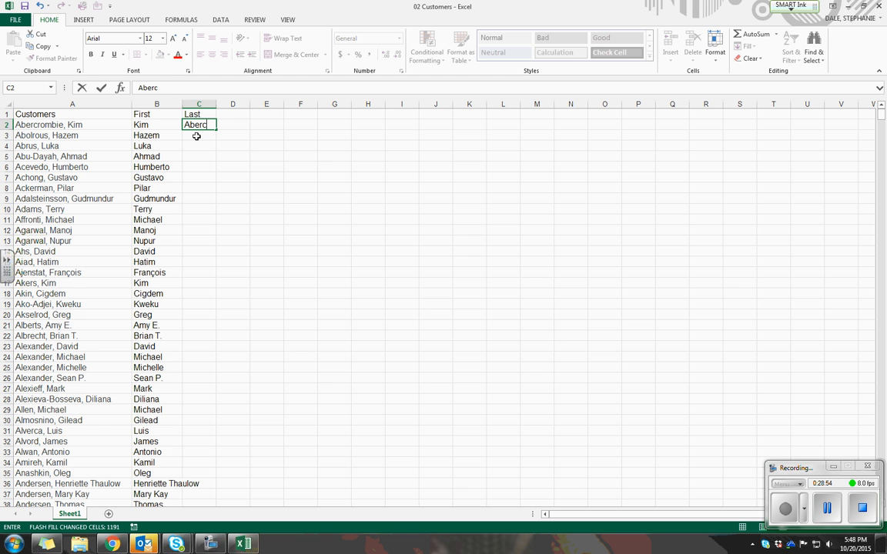
{"action": "type", "text": "rombie"}
{"action": "key", "text": "Return"}
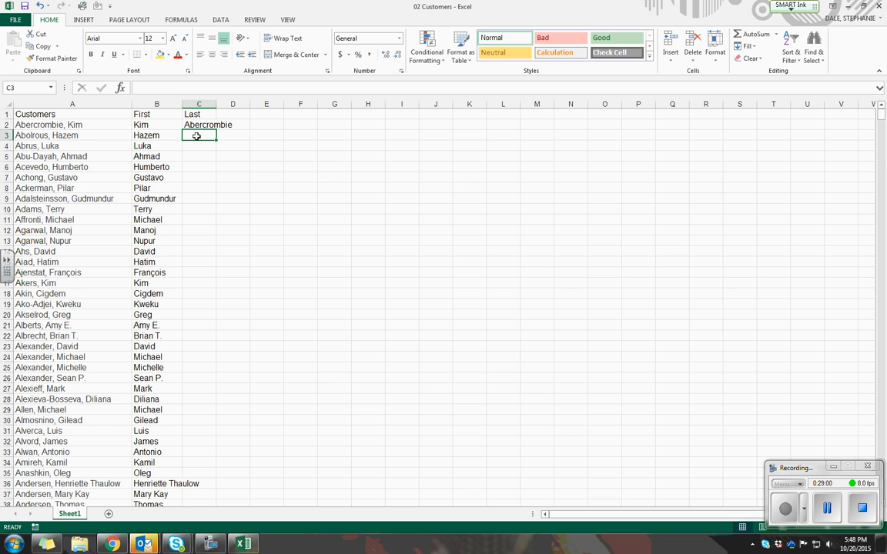
{"action": "type", "text": "A"}
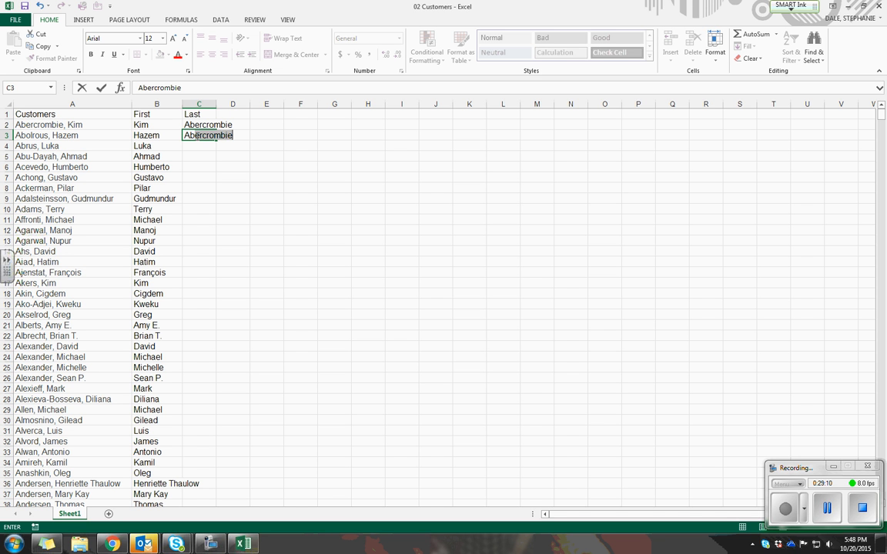
{"action": "type", "text": "olrous"}
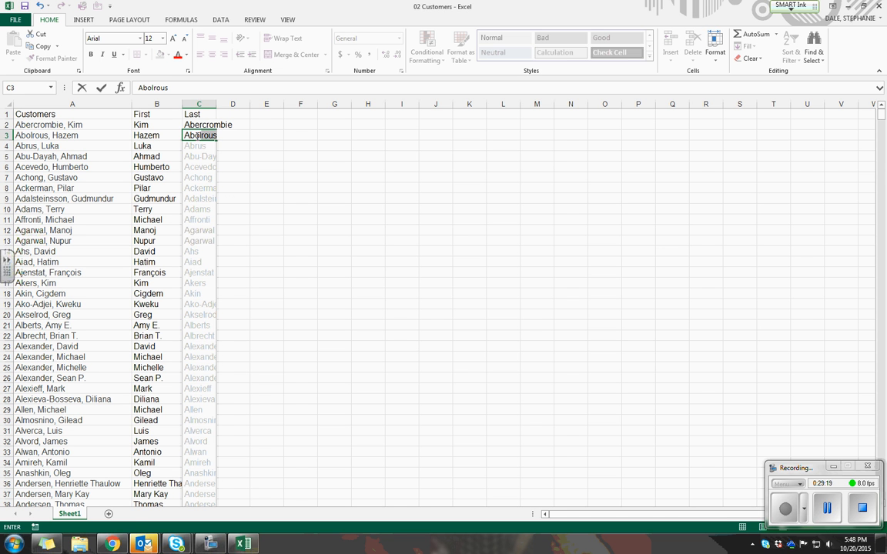
{"action": "key", "text": "Return"}
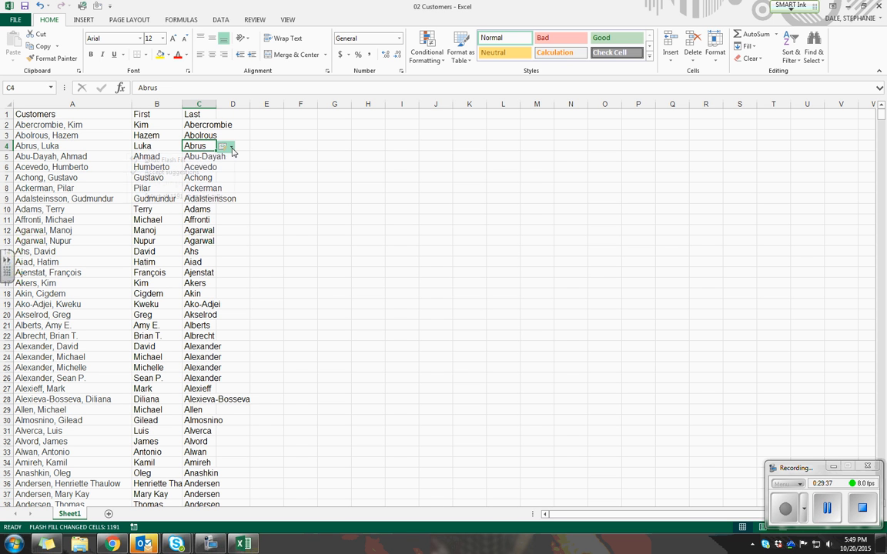
{"action": "left_click", "coordinate": [229, 150]}
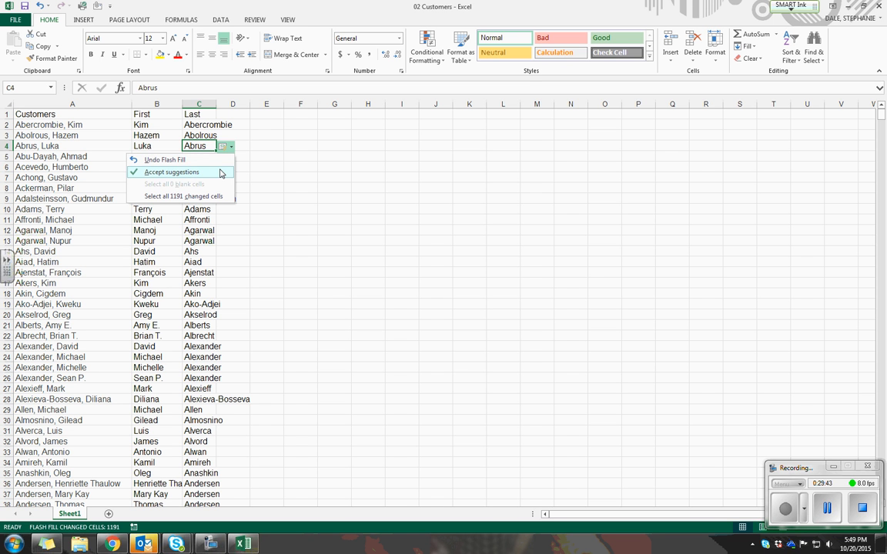
{"action": "left_click", "coordinate": [248, 170]}
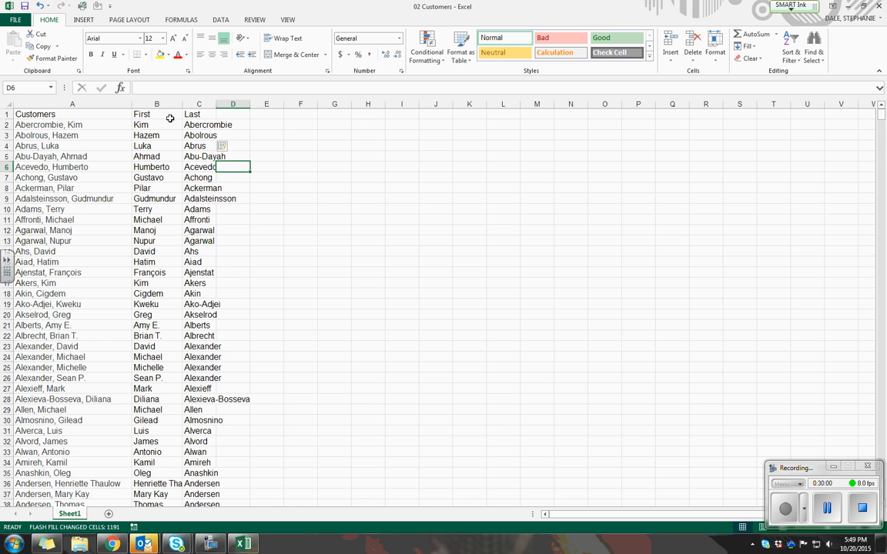
Step: AutoFit the widths of columns B and C to their contents
{"action": "double_click", "coordinate": [183, 103]}
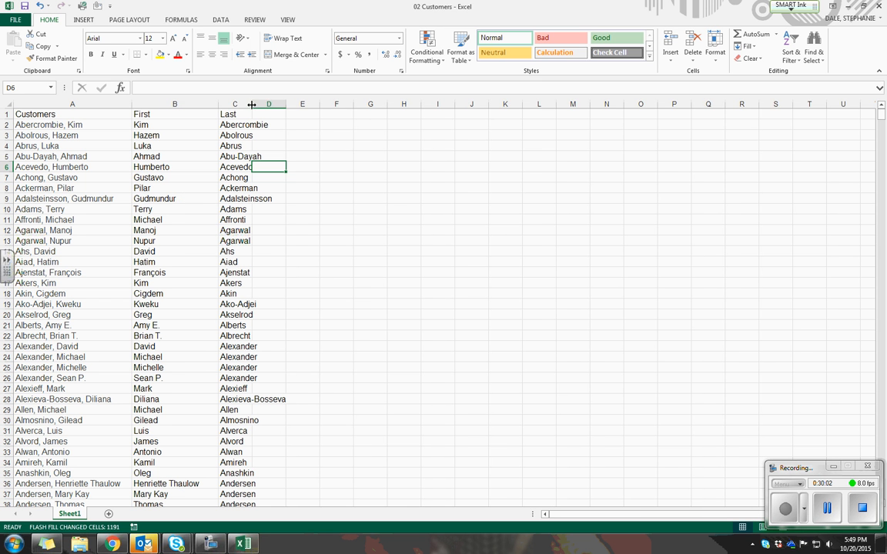
{"action": "double_click", "coordinate": [251, 104]}
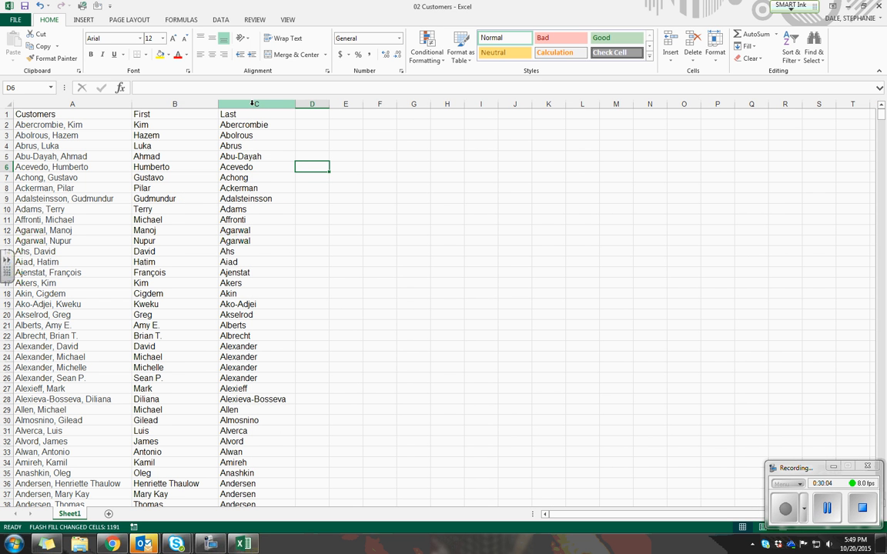
Step: Review the split names down the First and Last columns against the Customers column, and return to the start of the list
{"action": "scroll", "coordinate": [275, 250], "scroll_direction": "down", "scroll_amount": 8}
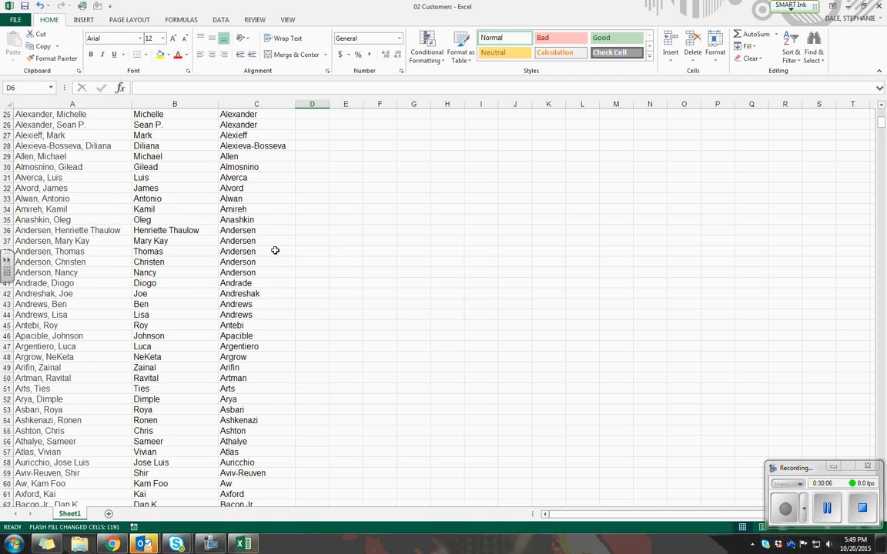
{"action": "scroll", "coordinate": [274, 250], "scroll_direction": "down", "scroll_amount": 20}
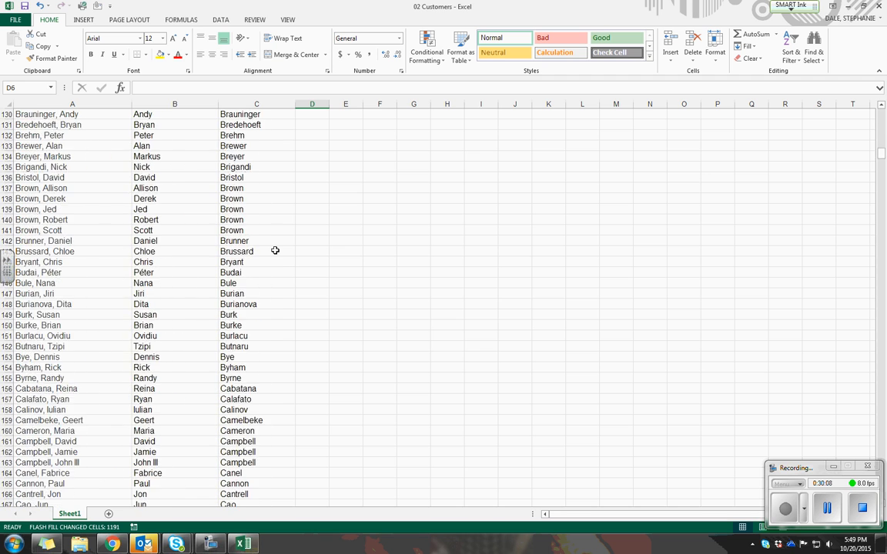
{"action": "scroll", "coordinate": [275, 250], "scroll_direction": "down", "scroll_amount": 20}
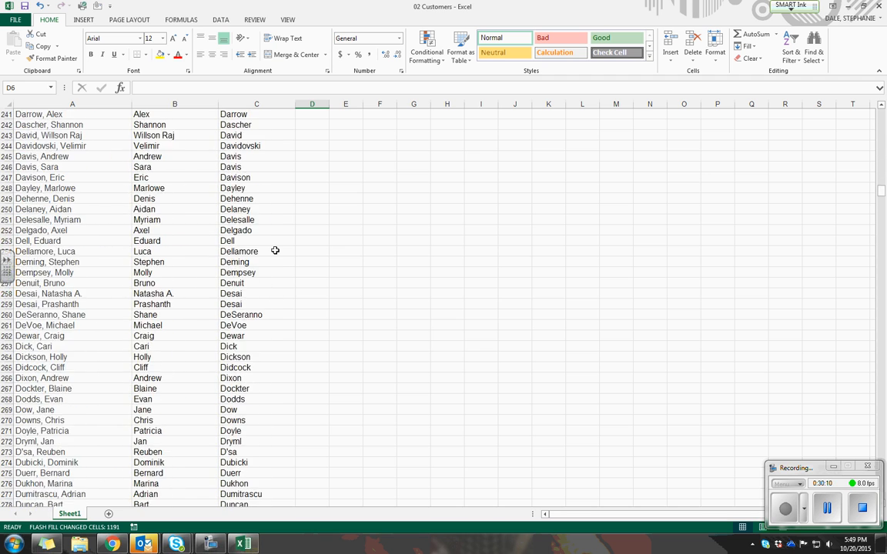
{"action": "scroll", "coordinate": [275, 251], "scroll_direction": "down", "scroll_amount": 6}
{"action": "scroll", "coordinate": [288, 250], "scroll_direction": "up", "scroll_amount": 5}
{"action": "scroll", "coordinate": [286, 249], "scroll_direction": "up", "scroll_amount": 20}
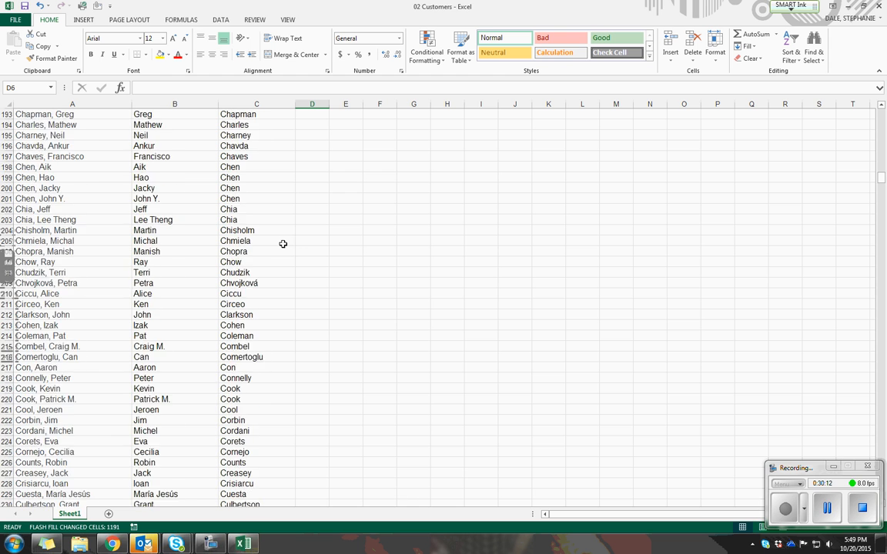
{"action": "scroll", "coordinate": [265, 221], "scroll_direction": "up", "scroll_amount": 20}
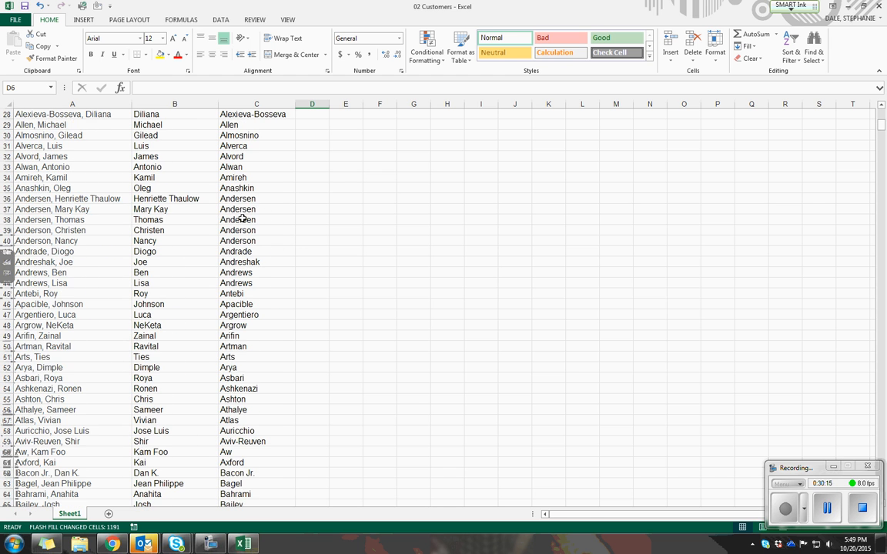
{"action": "scroll", "coordinate": [241, 219], "scroll_direction": "up", "scroll_amount": 9}
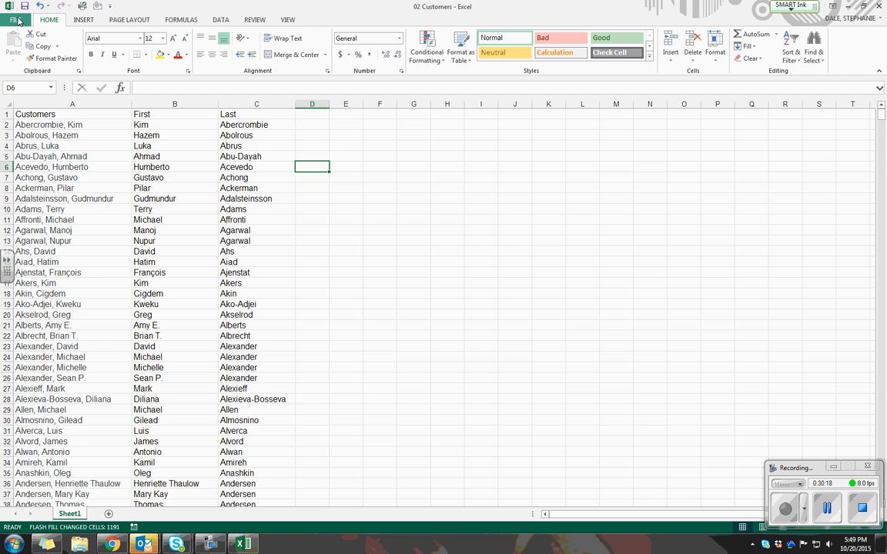
Step: Save the workbook as 02 Customers Solution in the My Practice Files folder of OneDrive for Business
{"action": "left_click", "coordinate": [17, 20]}
{"action": "left_click", "coordinate": [40, 131]}
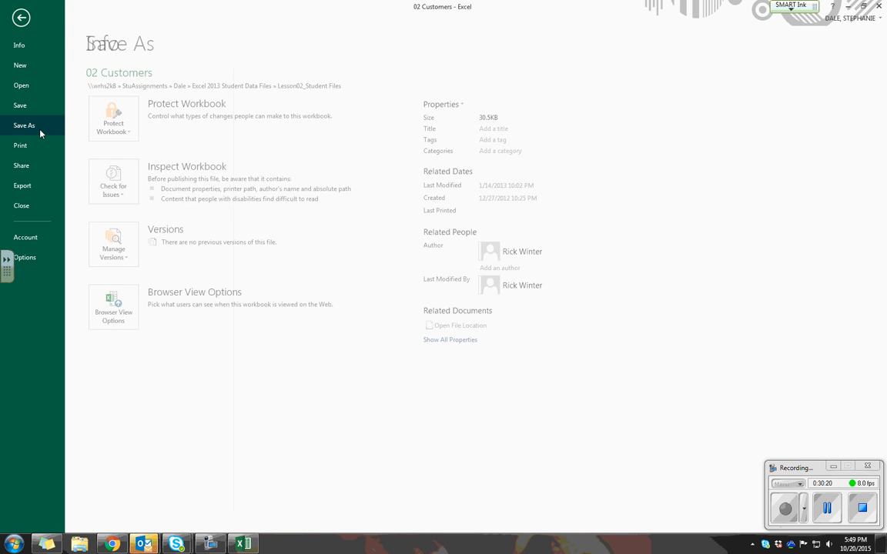
{"action": "left_click", "coordinate": [163, 120]}
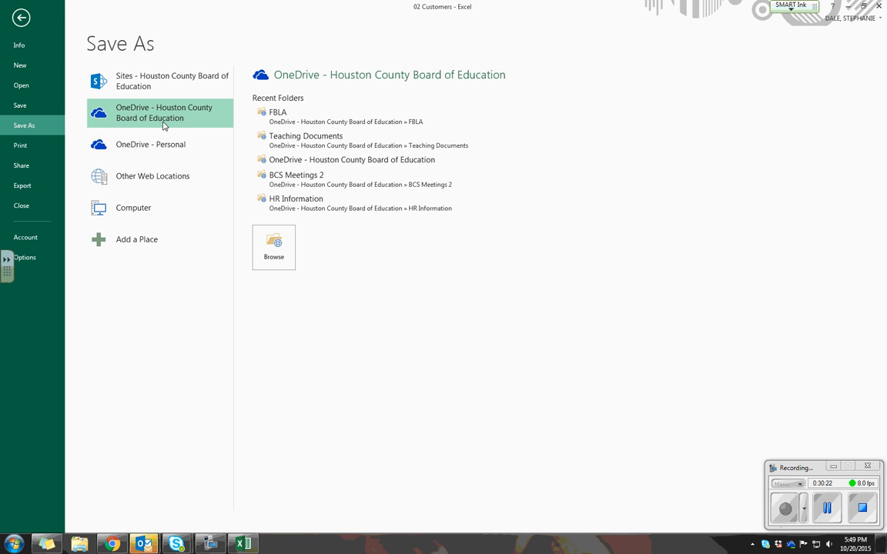
{"action": "left_click", "coordinate": [284, 248]}
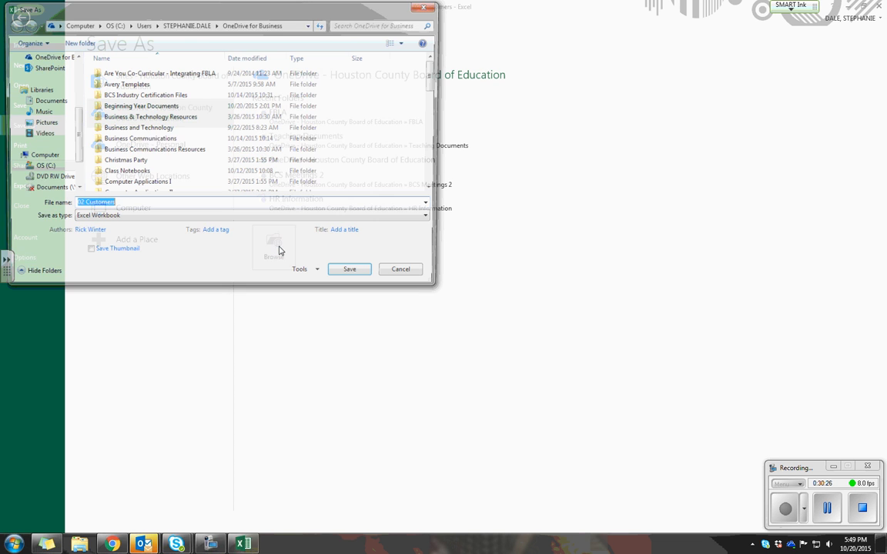
{"action": "scroll", "coordinate": [429, 114], "scroll_direction": "down", "scroll_amount": 4}
{"action": "left_click_drag", "start_coordinate": [430, 114], "coordinate": [392, 157]}
{"action": "double_click", "coordinate": [170, 109]}
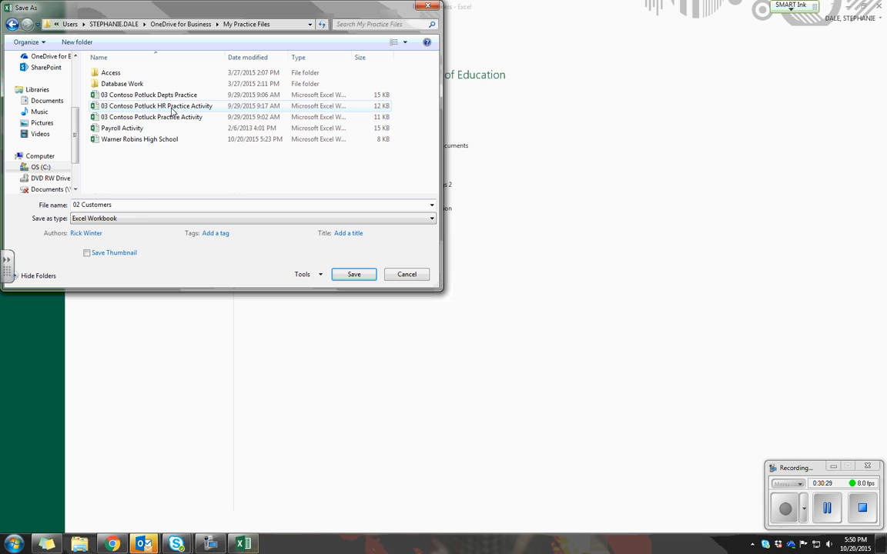
{"action": "left_click", "coordinate": [145, 206]}
{"action": "left_click", "coordinate": [144, 207]}
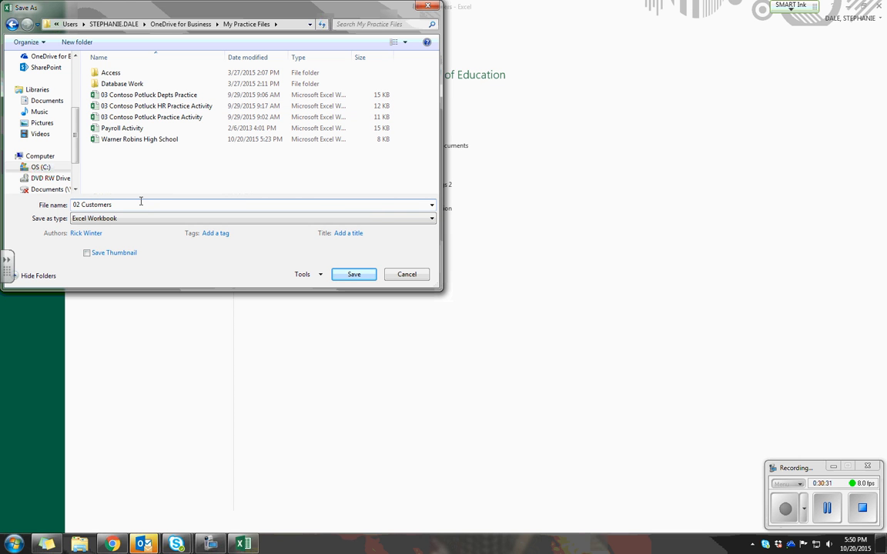
{"action": "type", "text": "Solution"}
{"action": "left_click", "coordinate": [354, 275]}
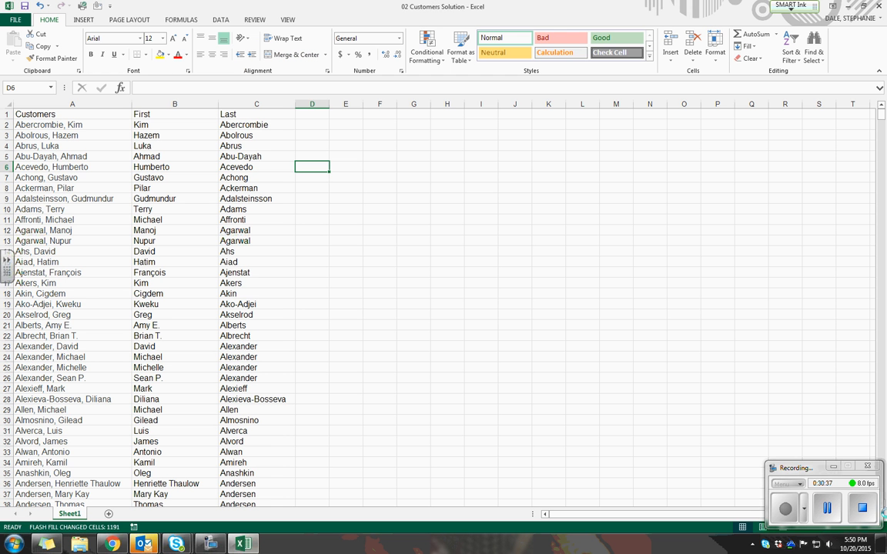
Step: Show the Office Clipboard to view its collected items, and close it again
{"action": "left_click", "coordinate": [827, 521]}
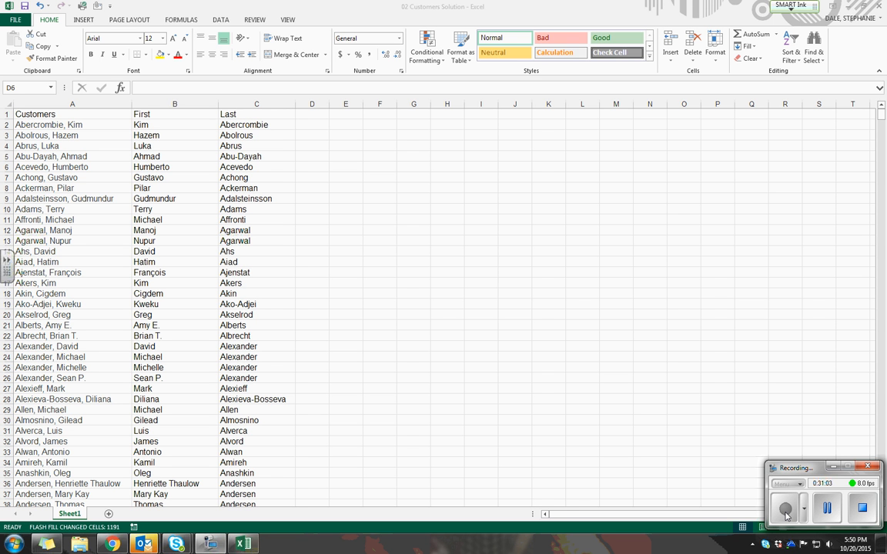
{"action": "left_click", "coordinate": [77, 73]}
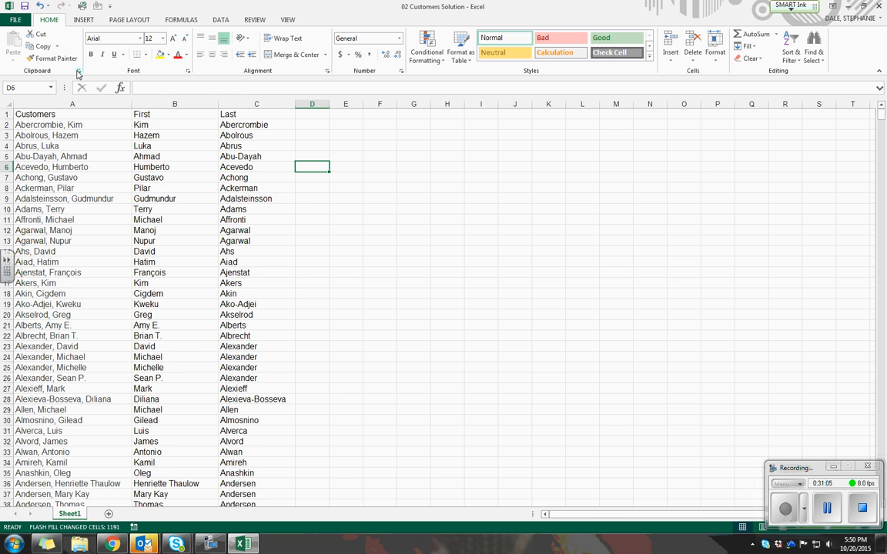
{"action": "left_click", "coordinate": [78, 72]}
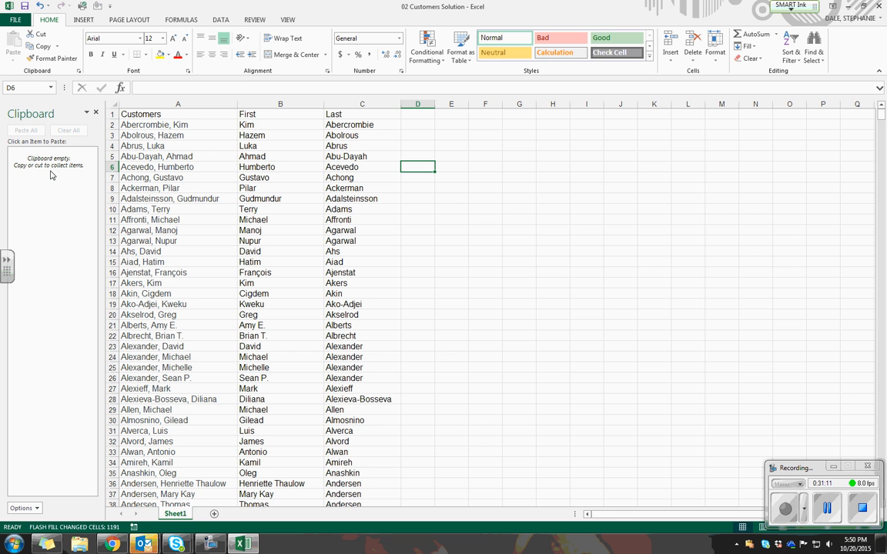
{"action": "left_click", "coordinate": [95, 112]}
{"action": "left_click", "coordinate": [828, 508]}
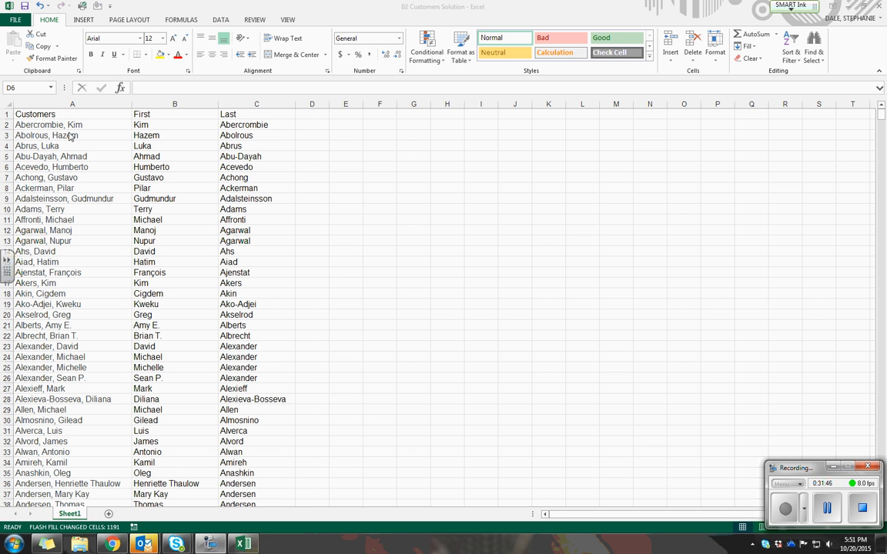
Step: Select the whole customer list A1:A1193, and add cell A1163 and the range A1161:B1162 to the selection
{"action": "left_click", "coordinate": [77, 97]}
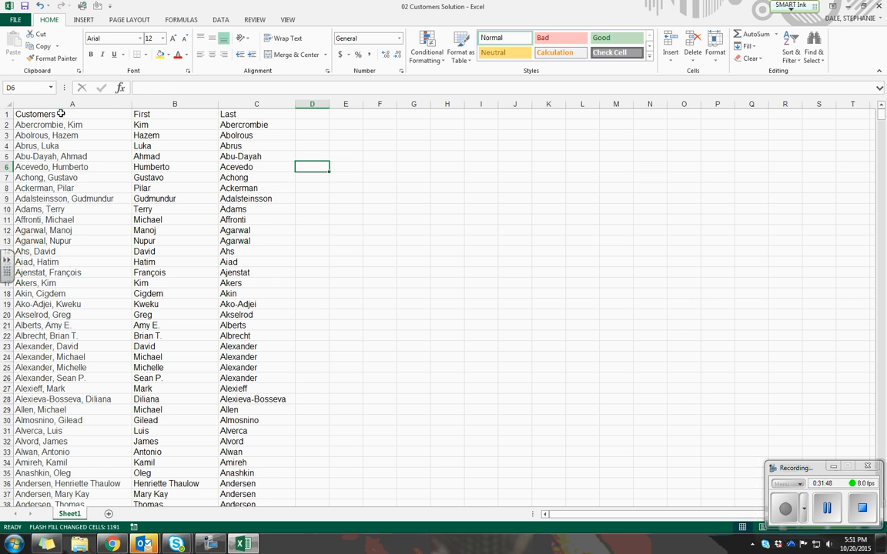
{"action": "left_click", "coordinate": [60, 114]}
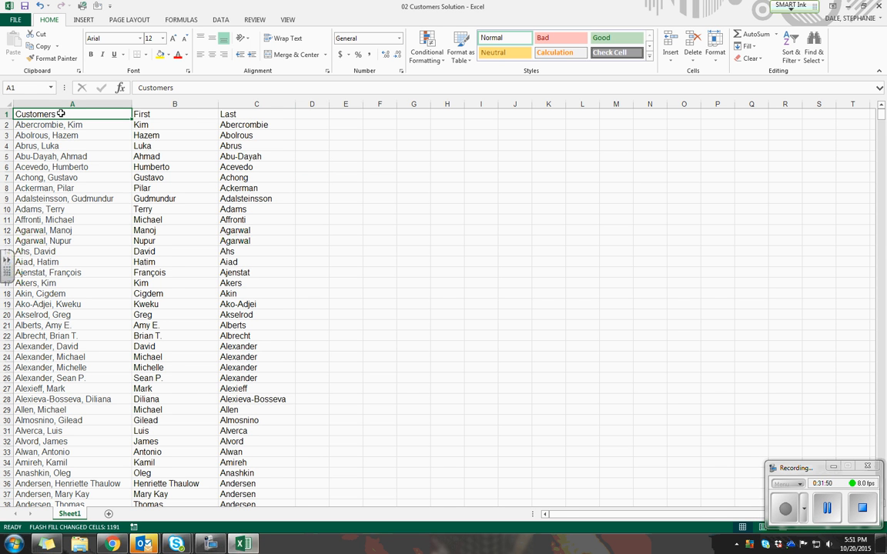
{"action": "left_click_drag", "start_coordinate": [61, 114], "coordinate": [46, 461]}
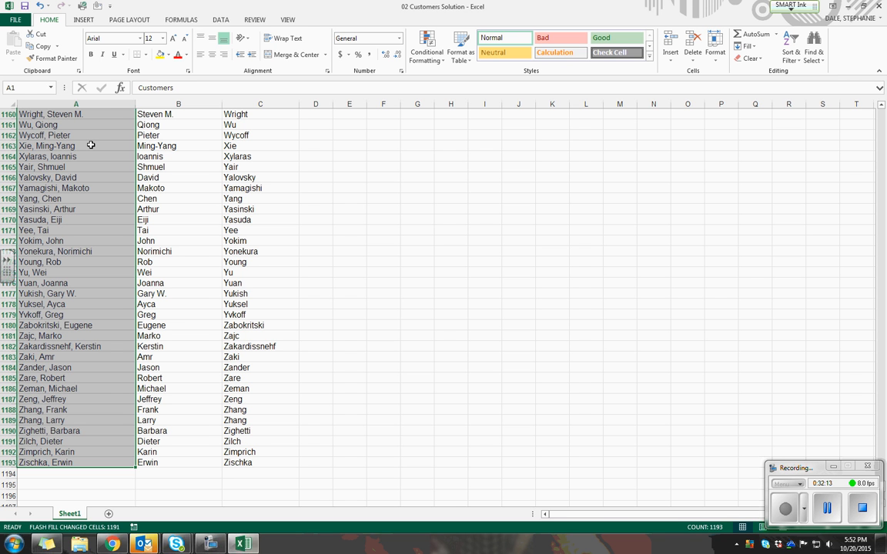
{"action": "left_click", "coordinate": [91, 145]}
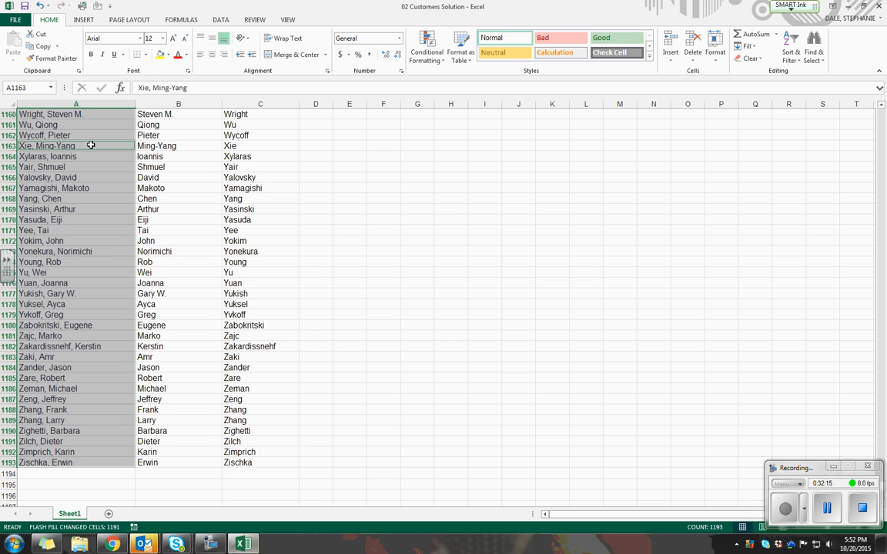
{"action": "left_click_drag", "start_coordinate": [90, 124], "coordinate": [162, 134]}
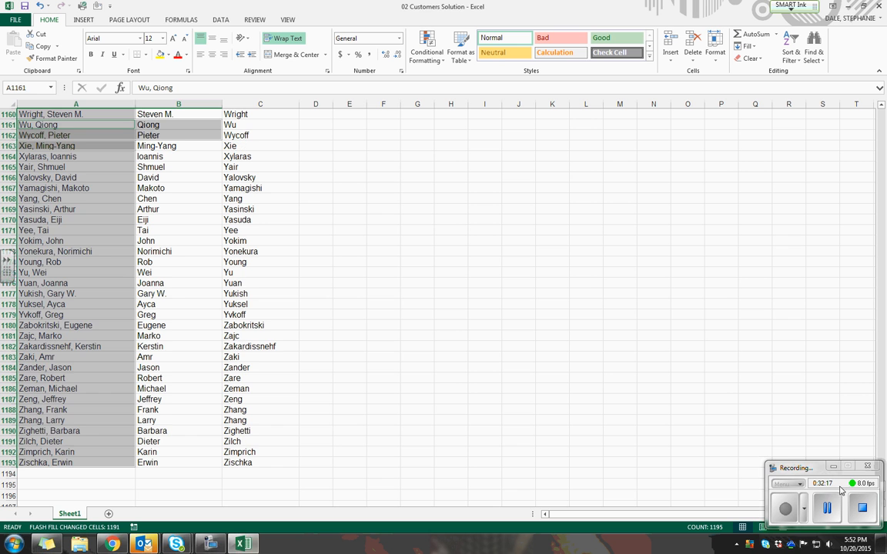
Step: Select the customer list A1:A1193 again and move it to D1:D1193, keeping the First and Last columns in place
{"action": "left_click", "coordinate": [827, 508]}
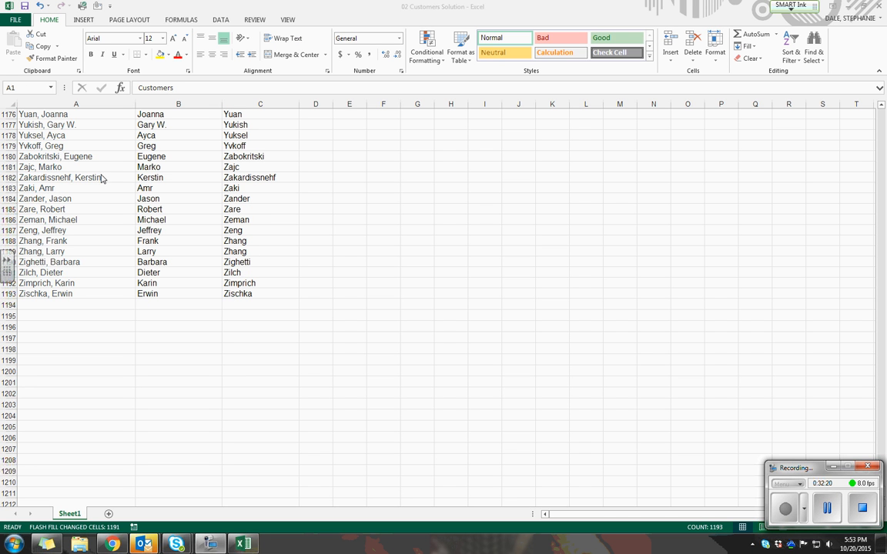
{"action": "key", "text": "ctrl+shift+Down"}
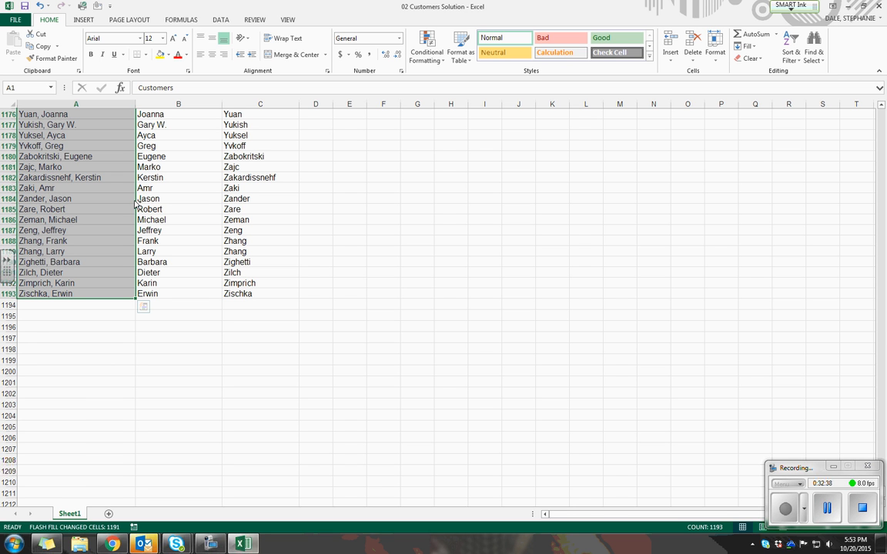
{"action": "left_click_drag", "start_coordinate": [135, 202], "coordinate": [327, 203]}
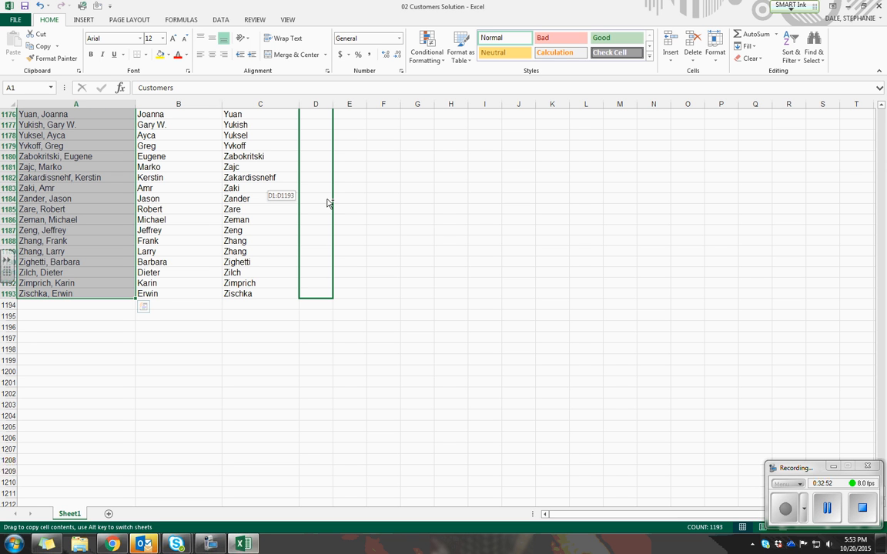
{"action": "left_click_drag", "start_coordinate": [327, 202], "coordinate": [326, 199]}
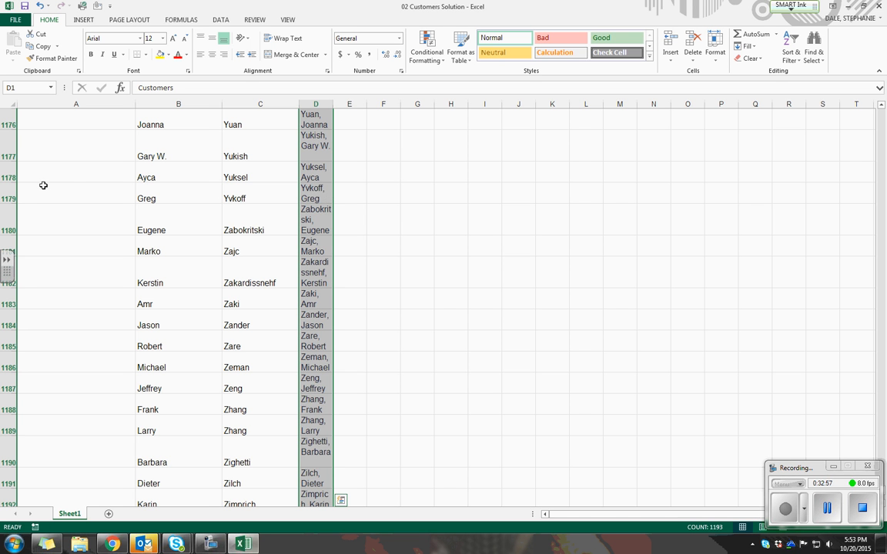
{"action": "scroll", "coordinate": [81, 196], "scroll_direction": "up", "scroll_amount": 12}
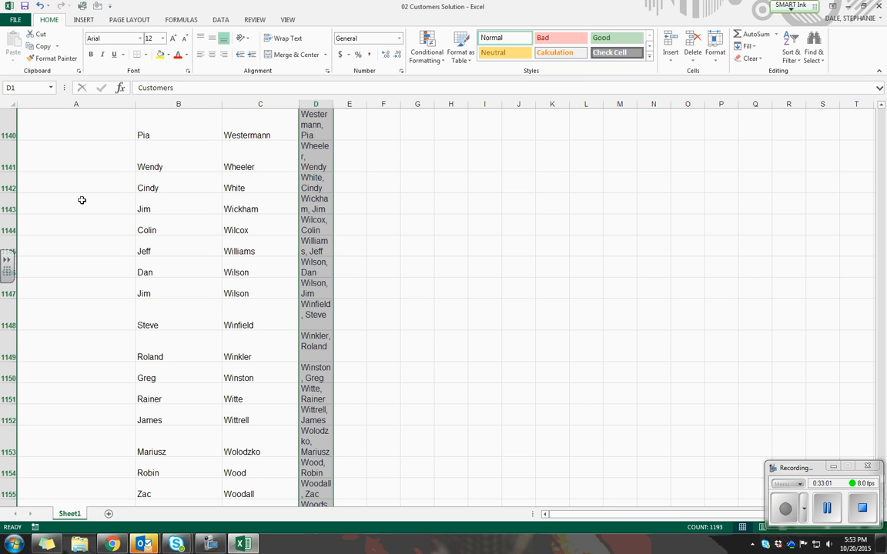
{"action": "left_click", "coordinate": [827, 511]}
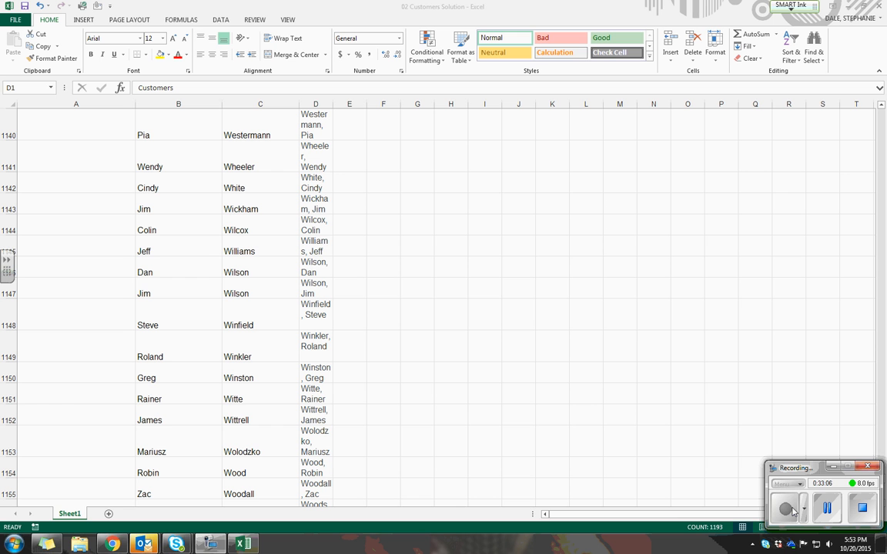